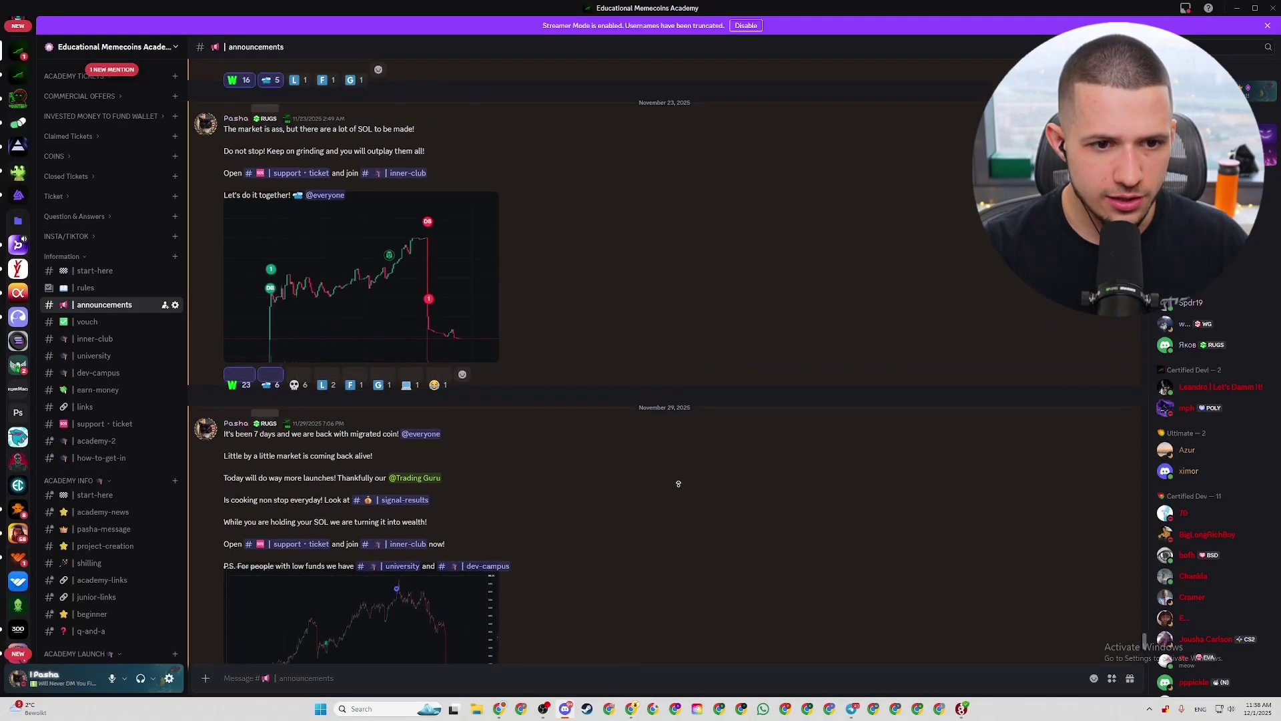
Step: Scroll up in #announcements, then open #vouch and scroll up through members' profit screenshots
scroll(680, 473, "up", 20)
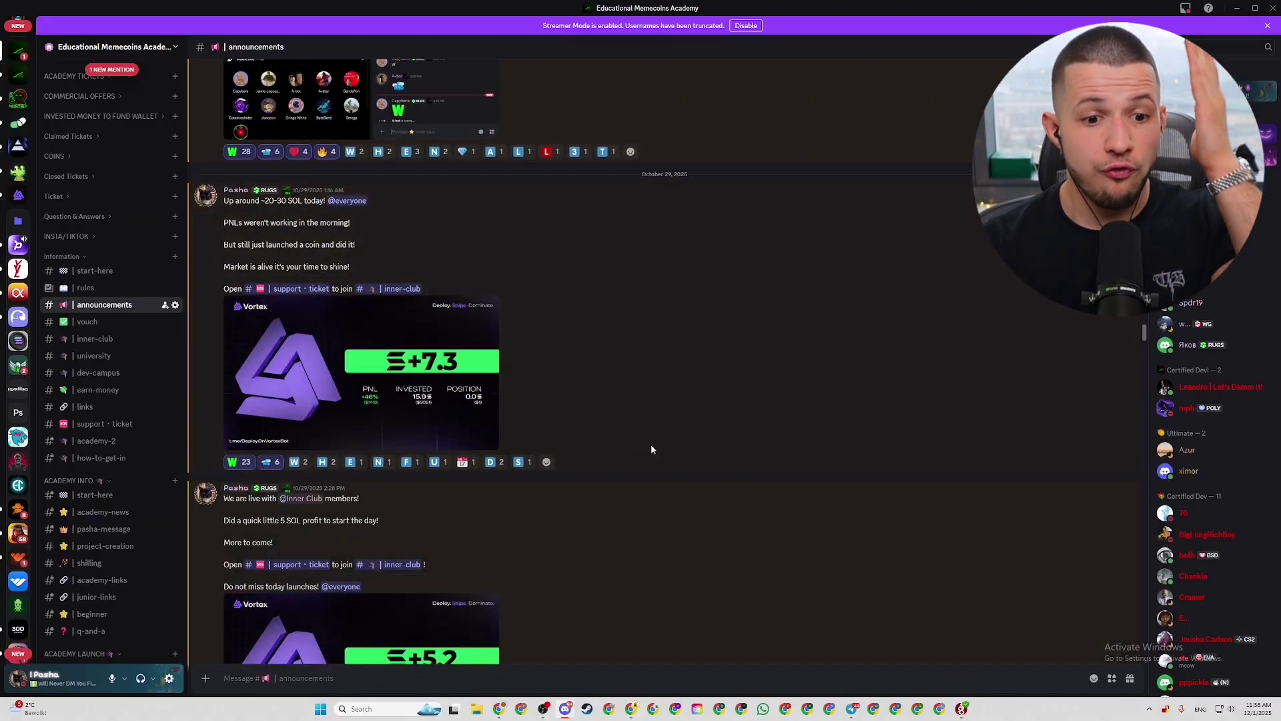
scroll(652, 449, "up", 15)
left_click(107, 323)
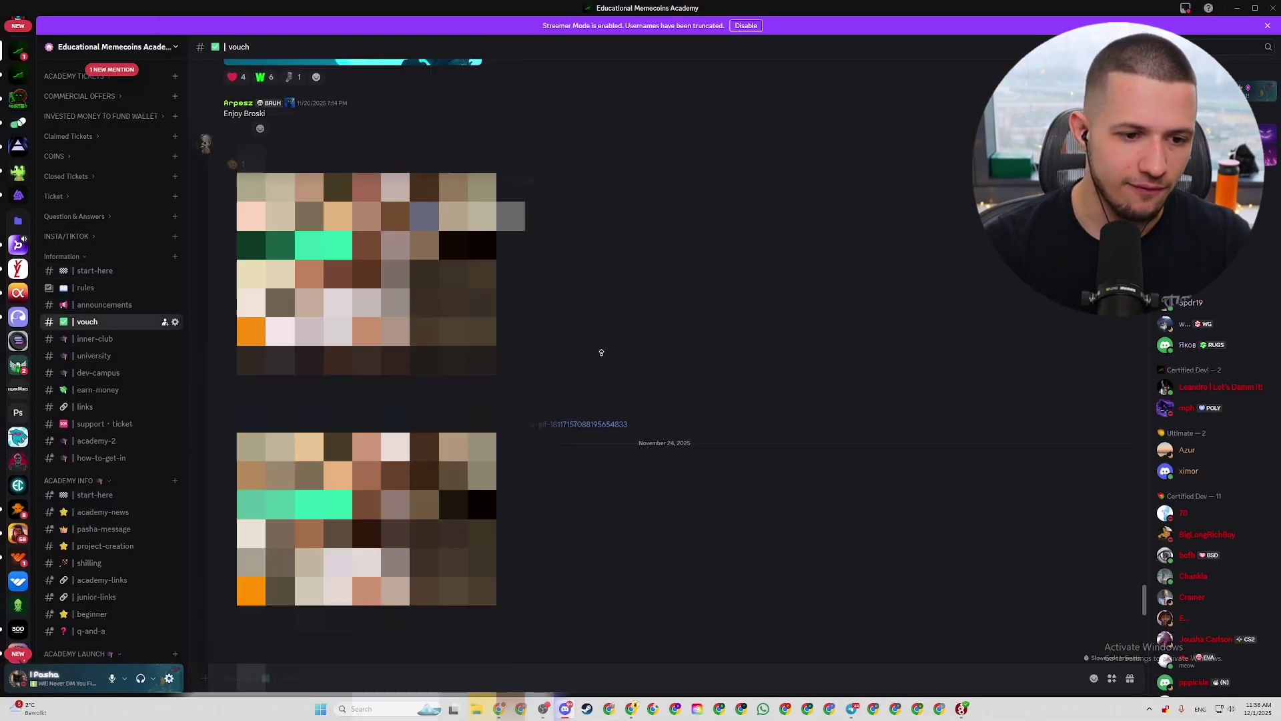
scroll(630, 466, "up", 15)
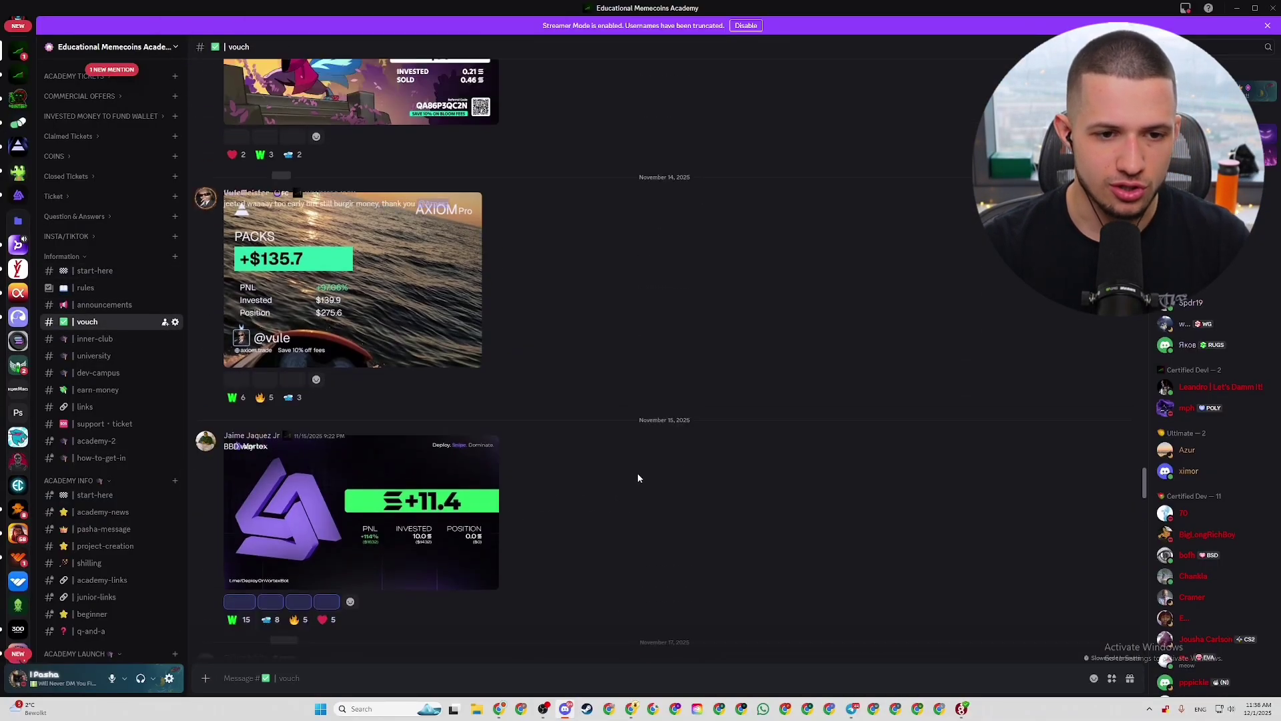
scroll(638, 474, "up", 10)
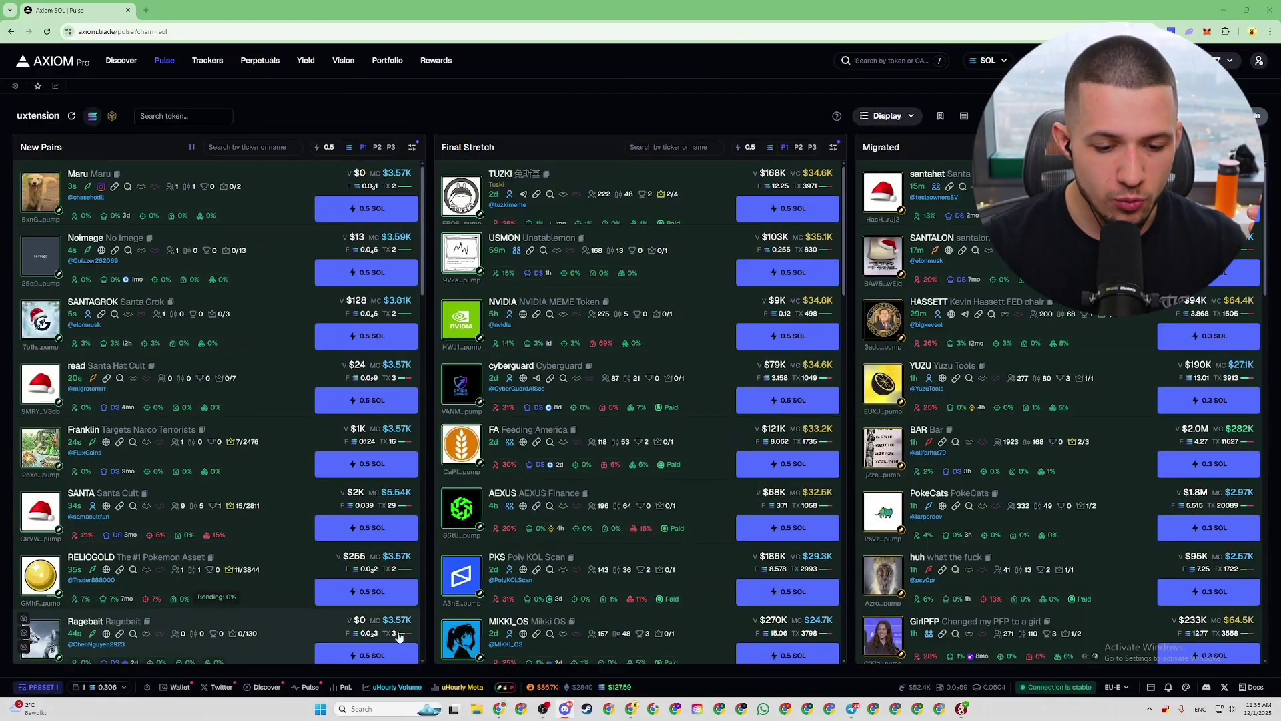
Step: Show 24h stats in Pump Lighthouse, return to the Axiom Pulse tab, and start a Windows search for Paint
mouse_move(505, 686)
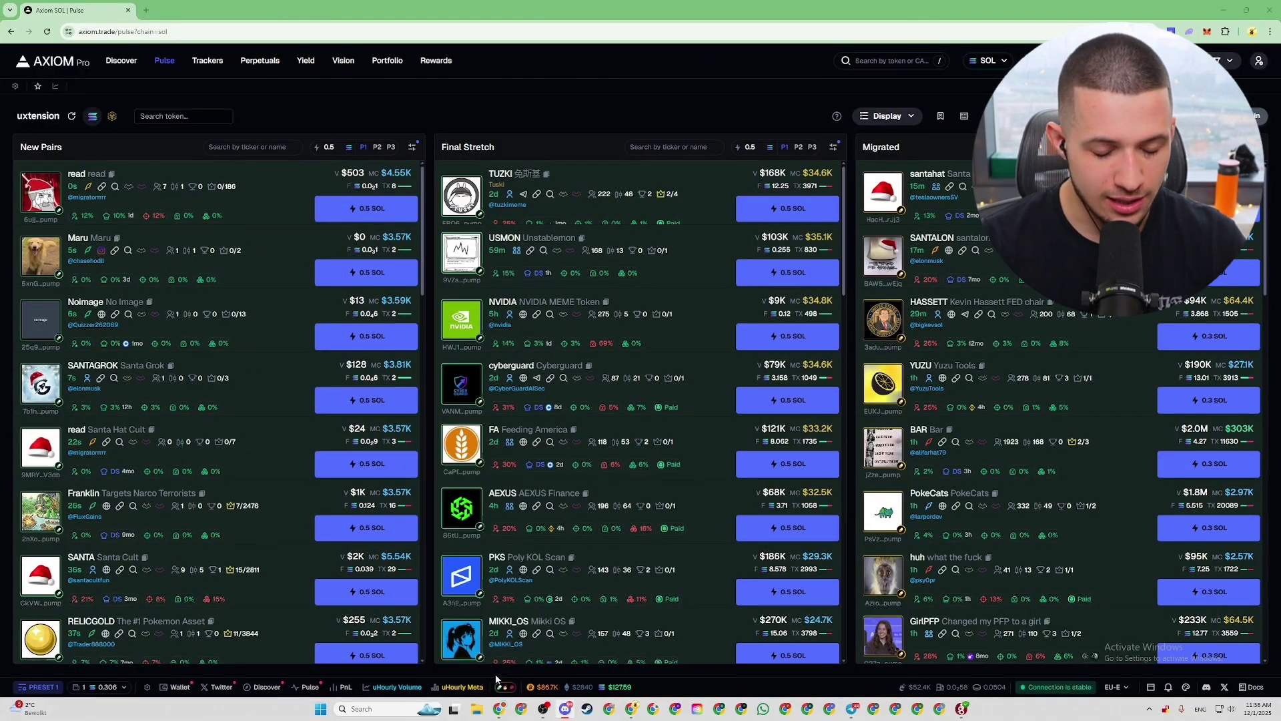
left_click(591, 452)
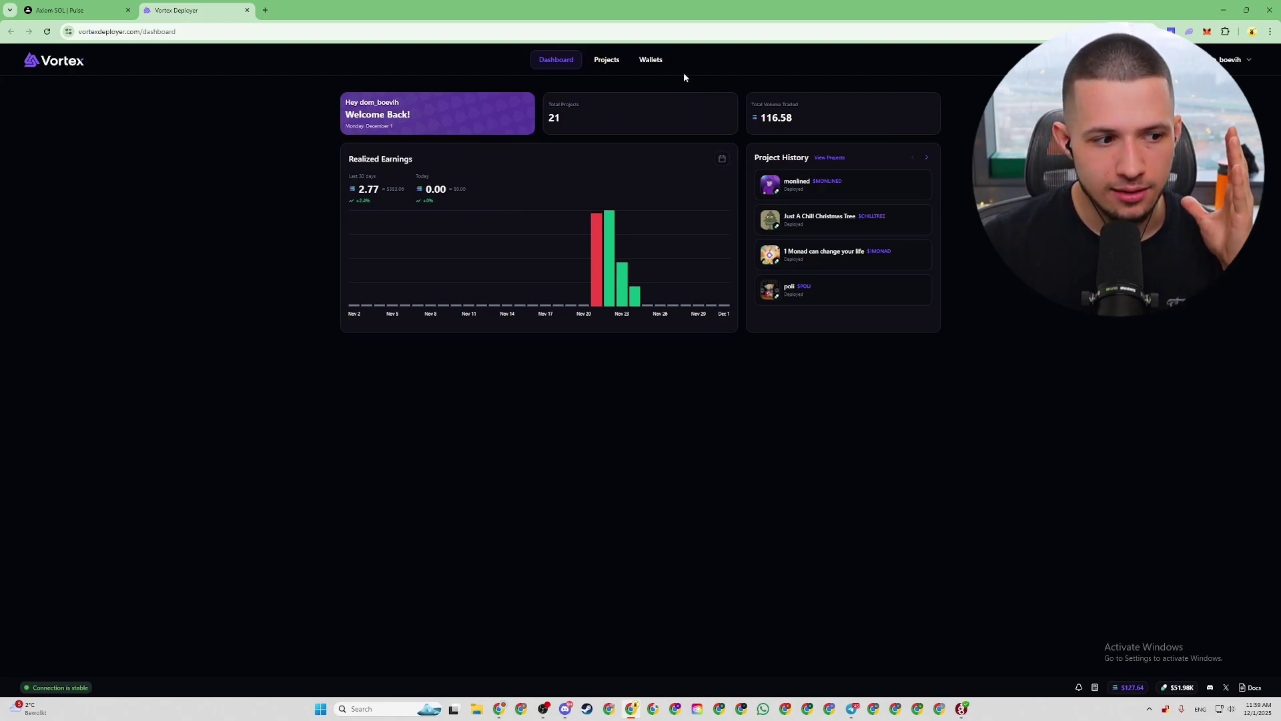
key("ctrl+shift+Tab")
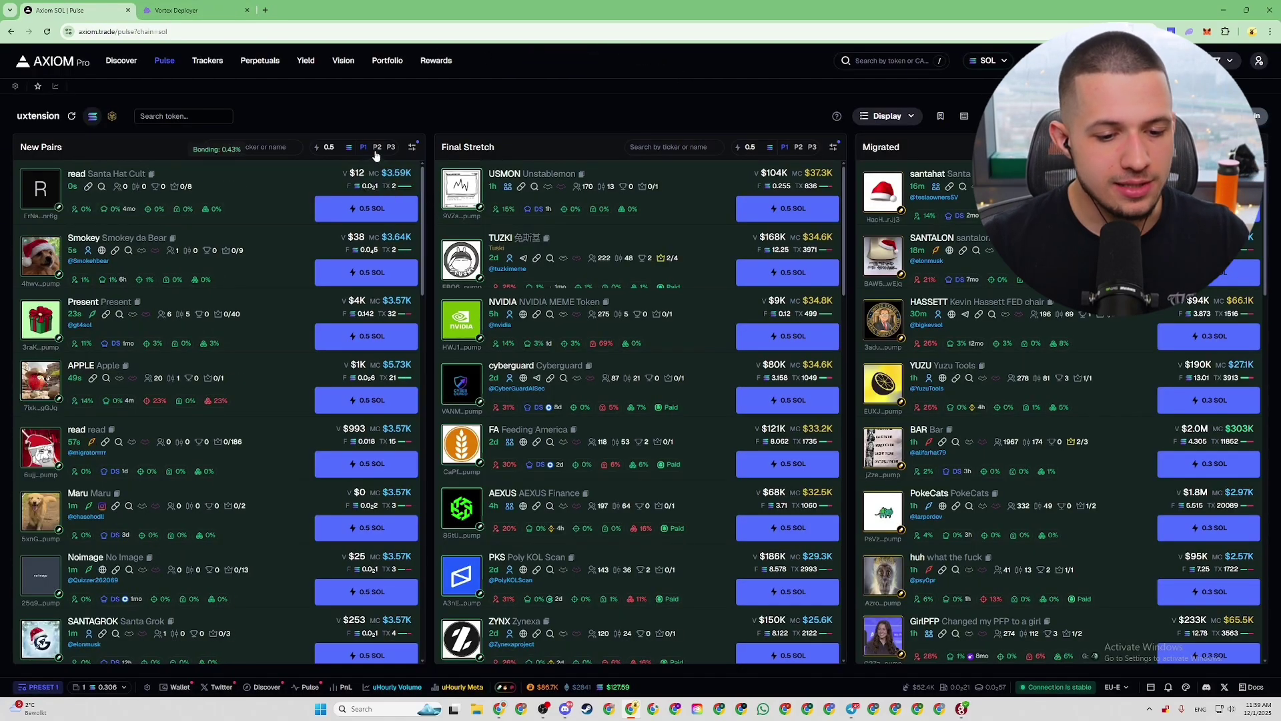
left_click(320, 709)
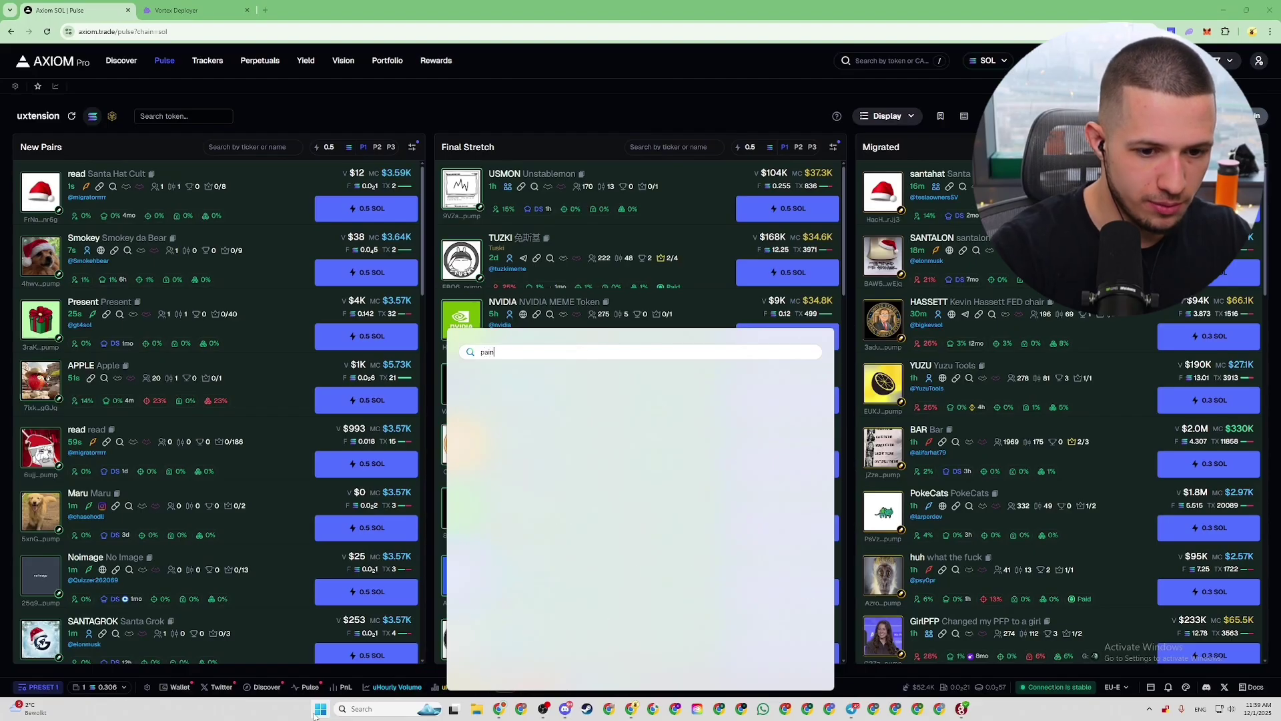
Step: Launch Paint, shift its window left, and sketch the letters I, E and L
key("Return")
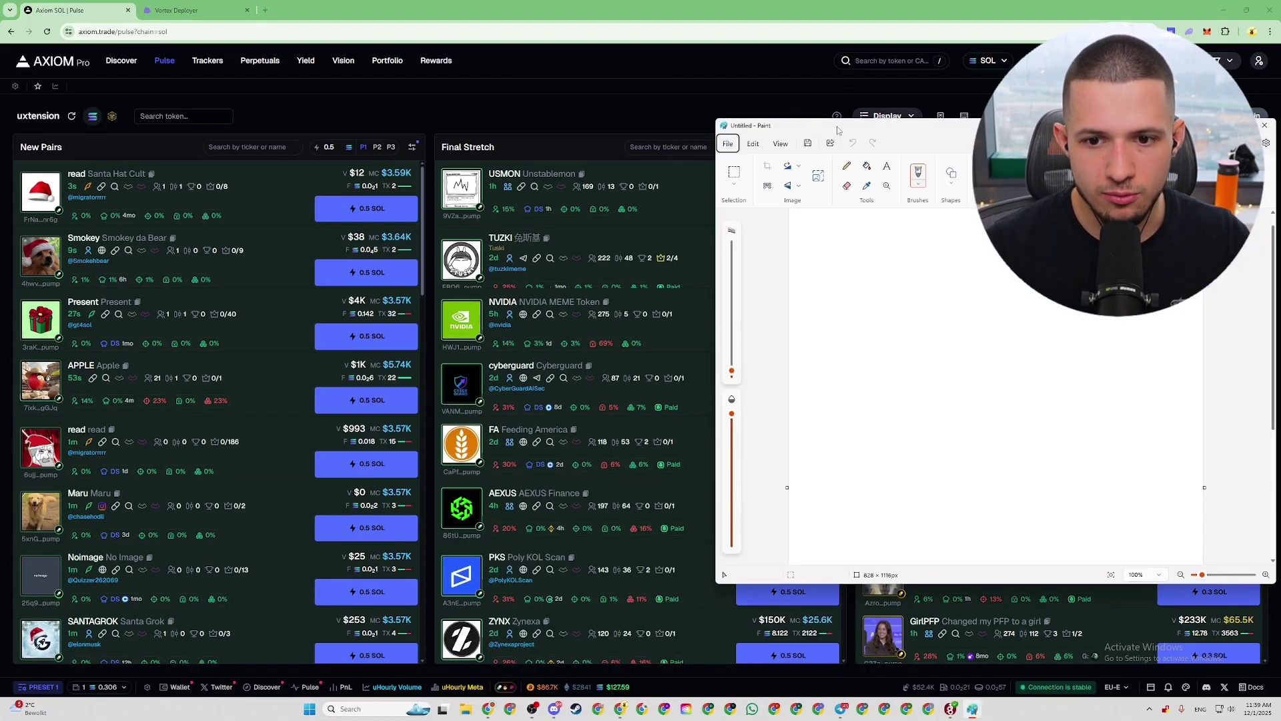
left_click_drag(838, 130, 627, 114)
mouse_move(624, 231)
left_mouse_down()
mouse_move(624, 264)
mouse_move(636, 264)
left_mouse_up()
mouse_move(614, 232)
left_mouse_down()
mouse_move(715, 271)
mouse_move(706, 251)
mouse_move(727, 228)
mouse_move(812, 256)
left_mouse_up()
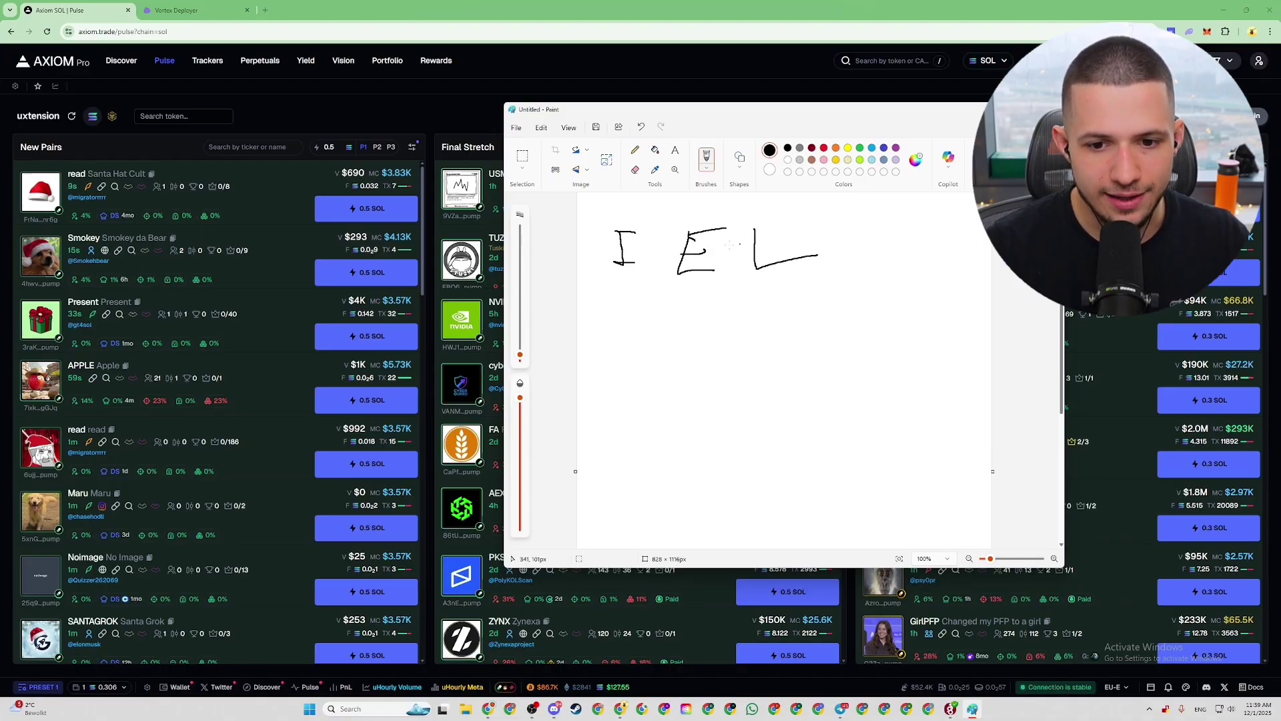
Step: Draw arrows down from the L, E and I with a note, then hide Paint
left_click_drag(833, 269, 859, 301)
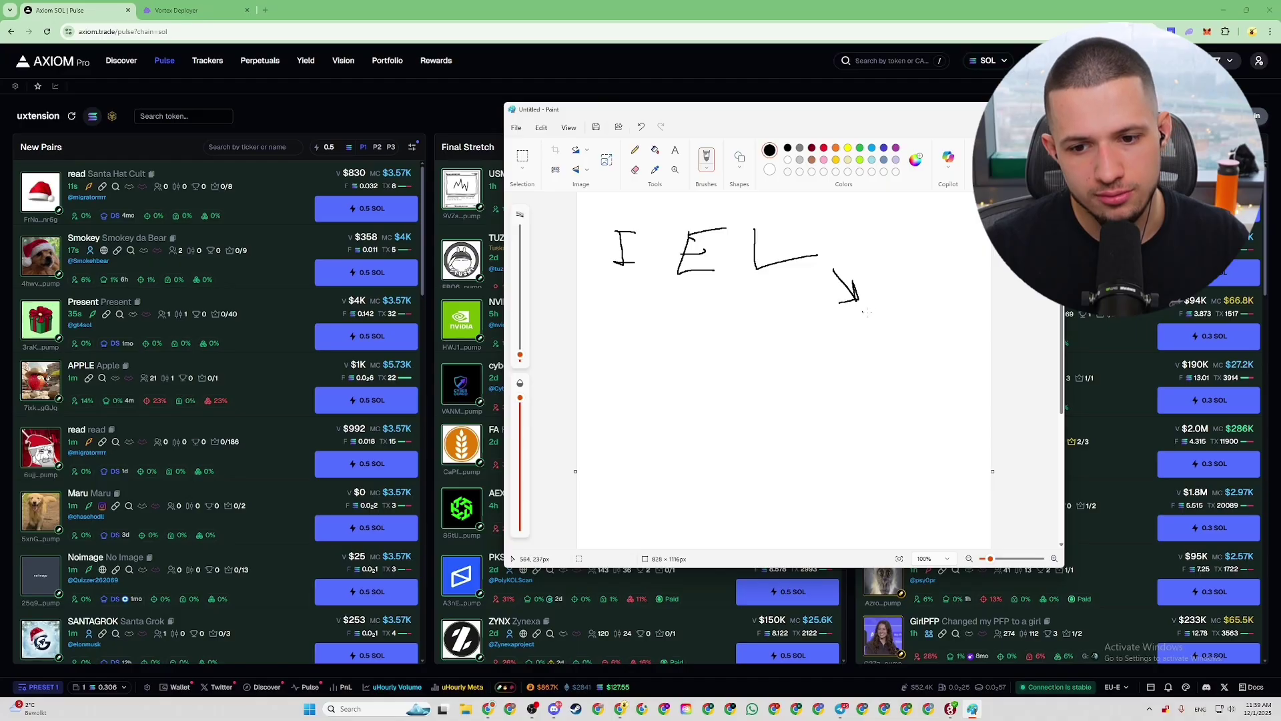
left_click_drag(861, 353, 861, 348)
left_click_drag(876, 343, 883, 339)
mouse_move(698, 283)
left_mouse_down()
mouse_move(707, 307)
mouse_move(716, 302)
left_mouse_up()
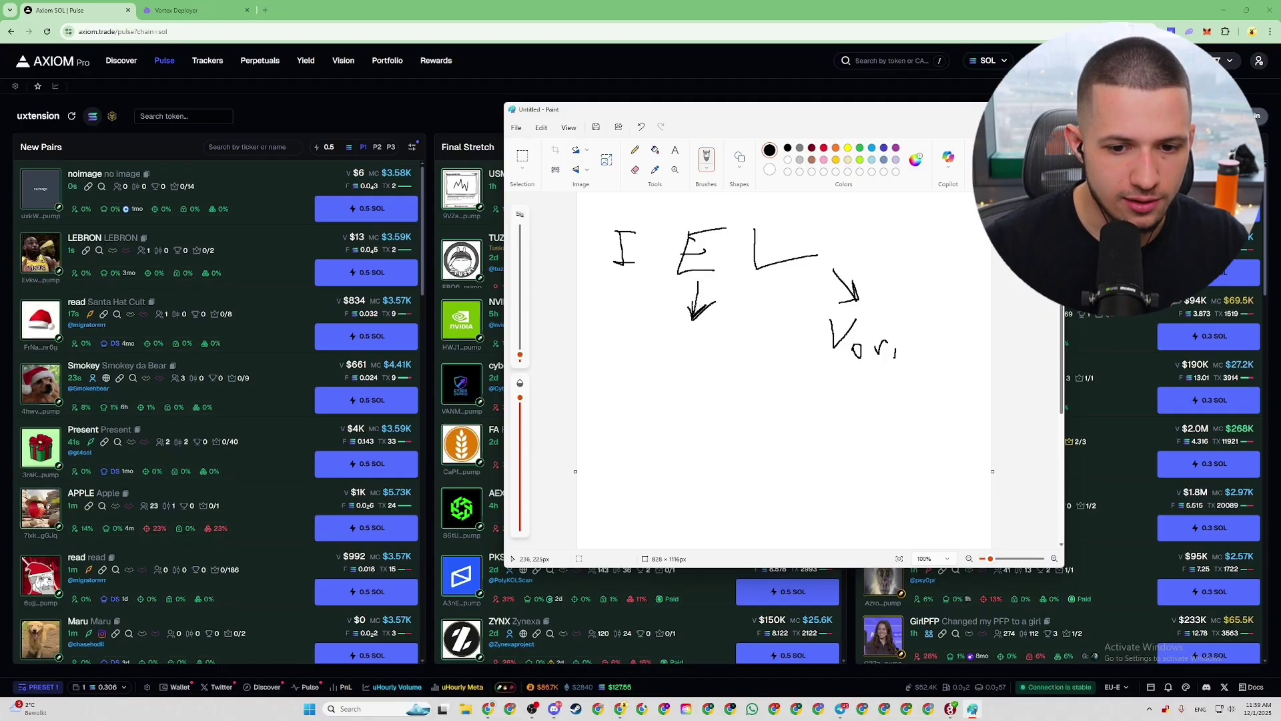
left_click_drag(627, 273, 614, 349)
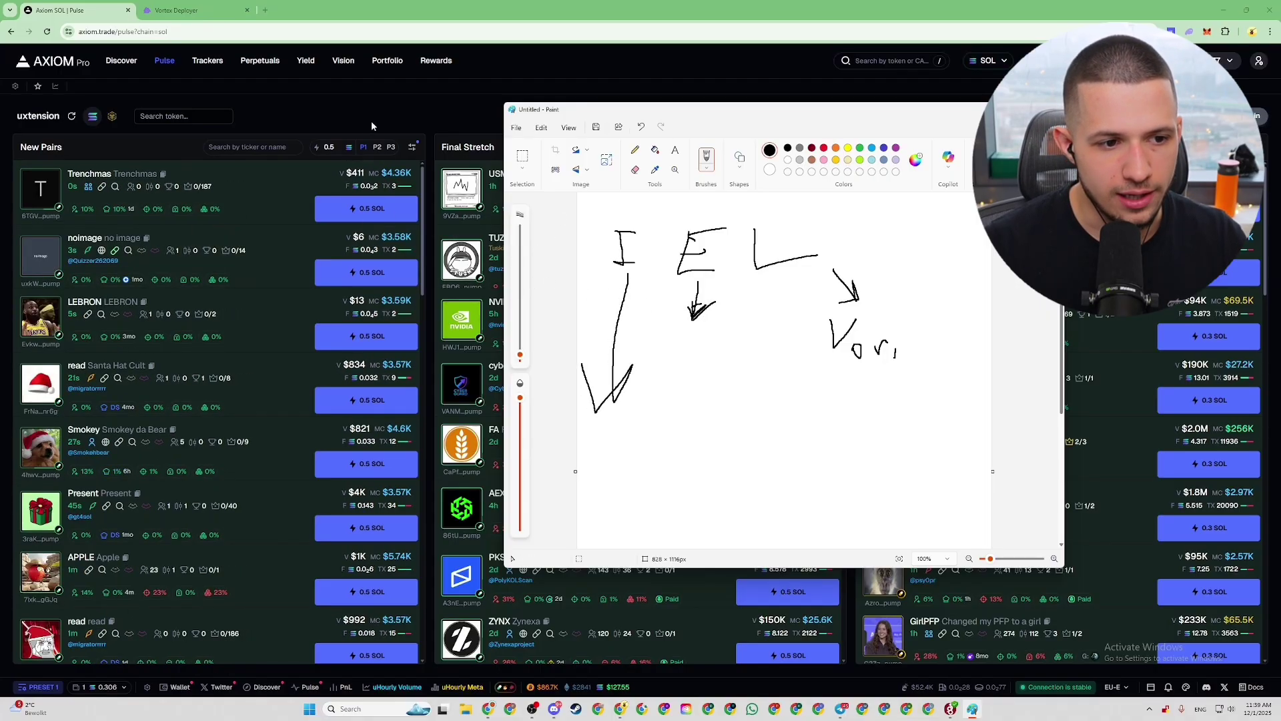
key("alt+Tab")
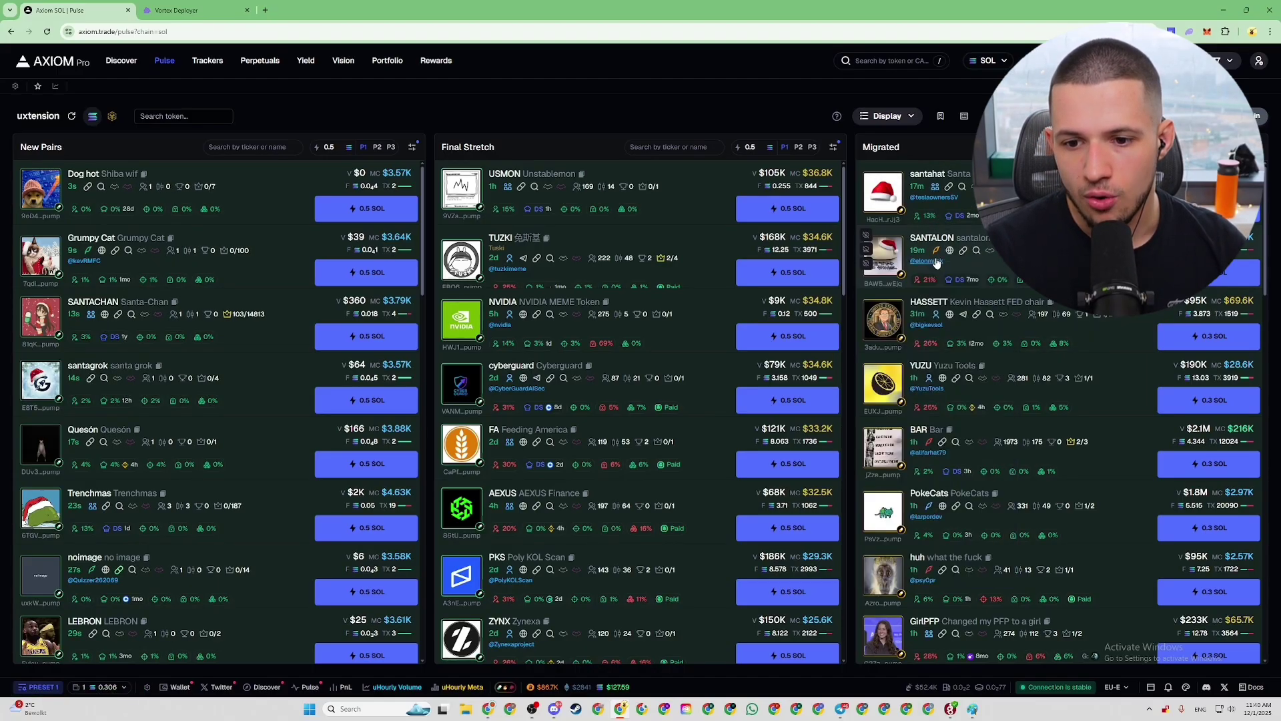
Step: Open SANTALON's quoted post and the tagged account's X profile and avatar, then return to Axiom
mouse_move(935, 259)
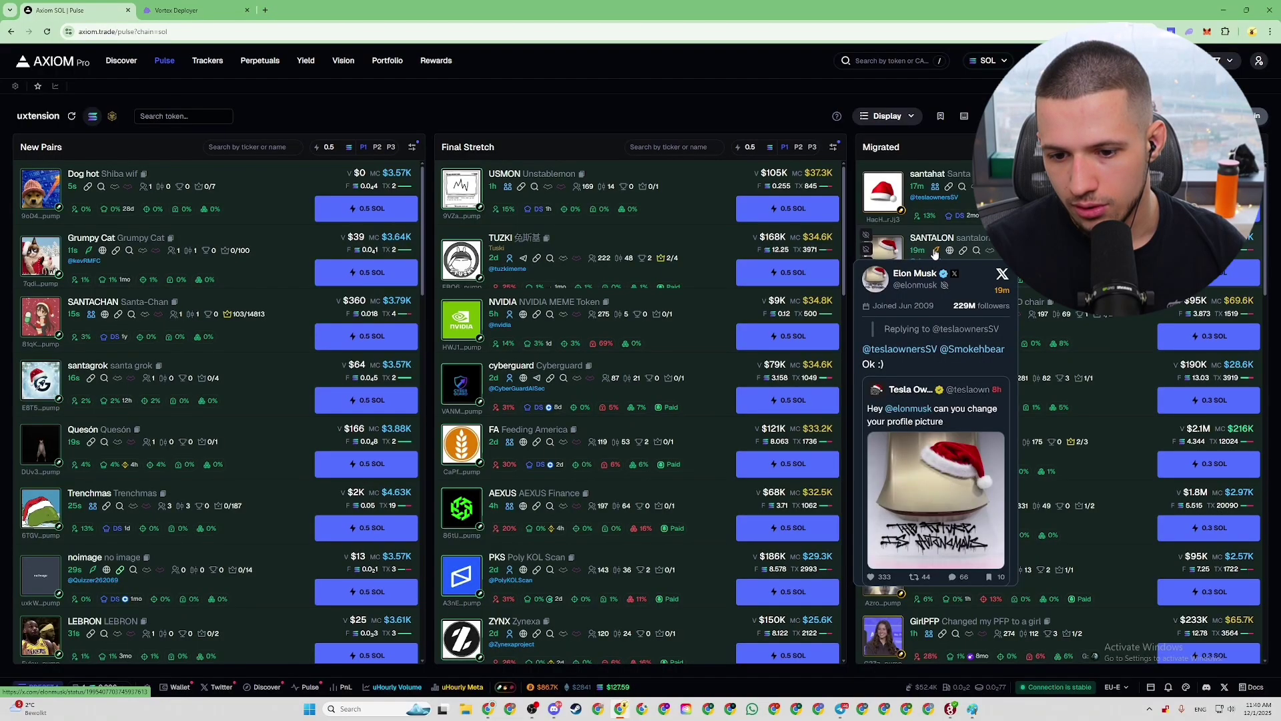
left_click(898, 408)
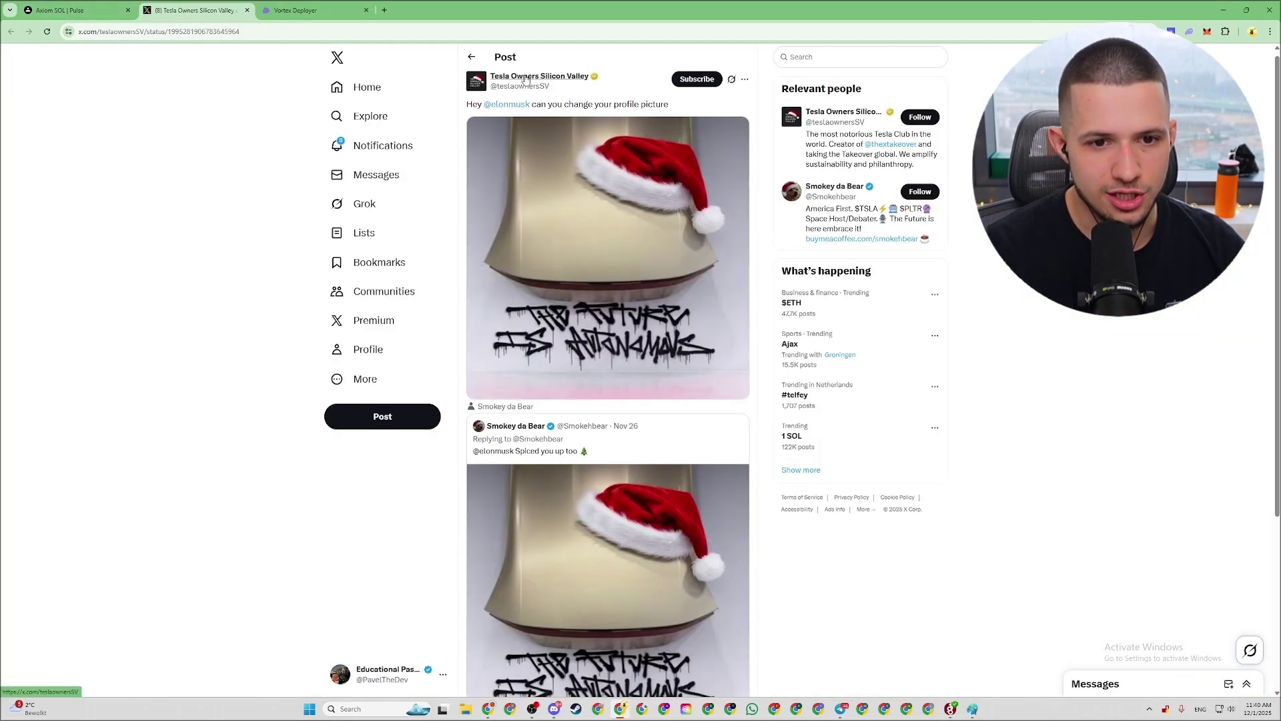
left_click(516, 102)
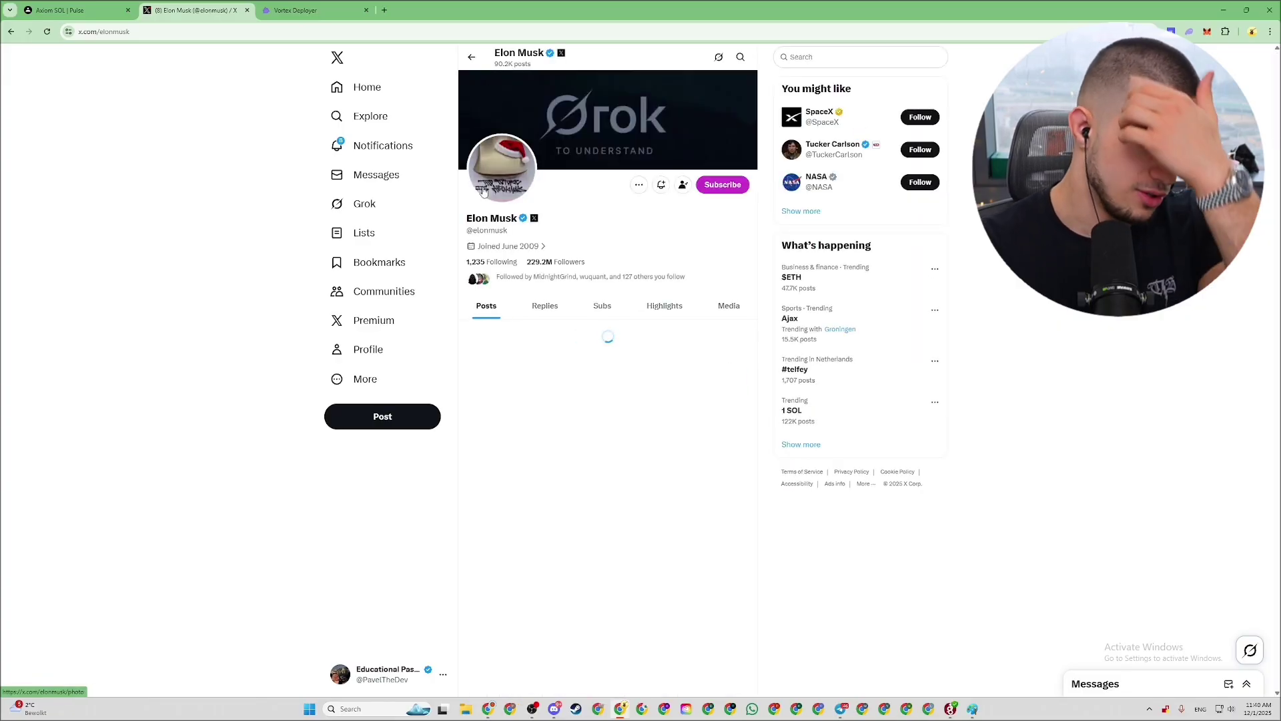
left_click(482, 189)
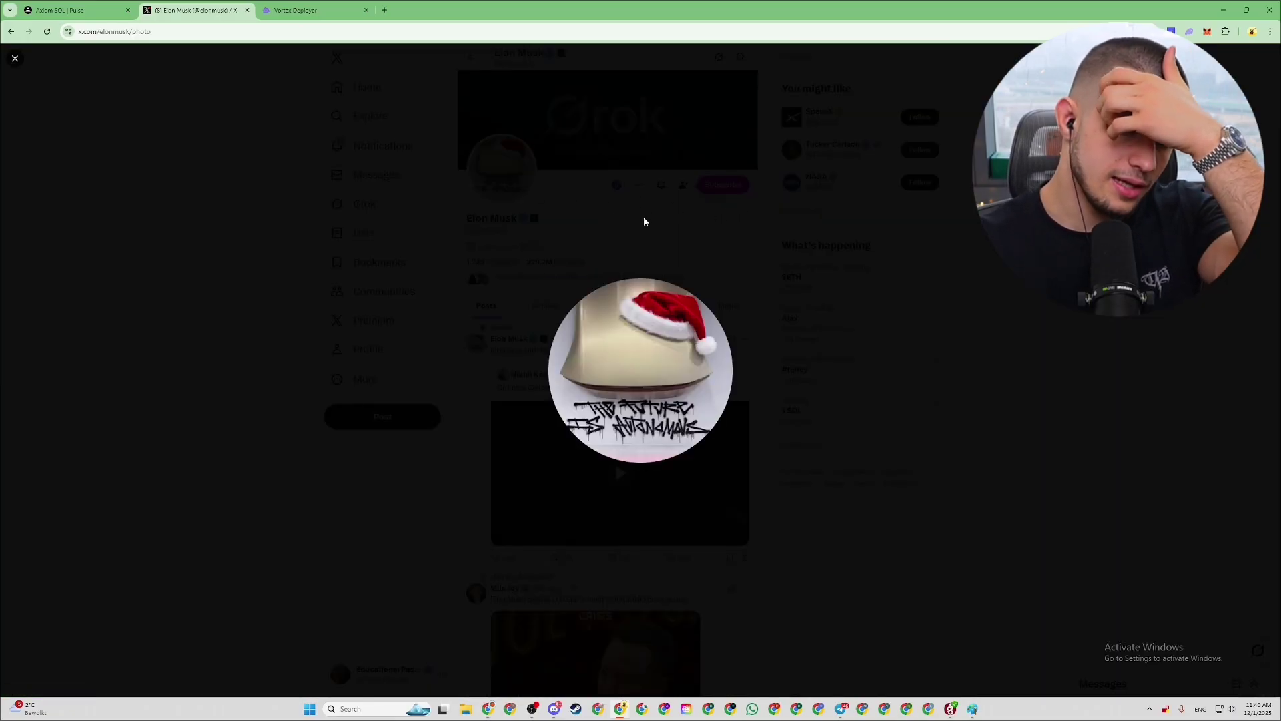
left_click(747, 270)
key("ctrl+1")
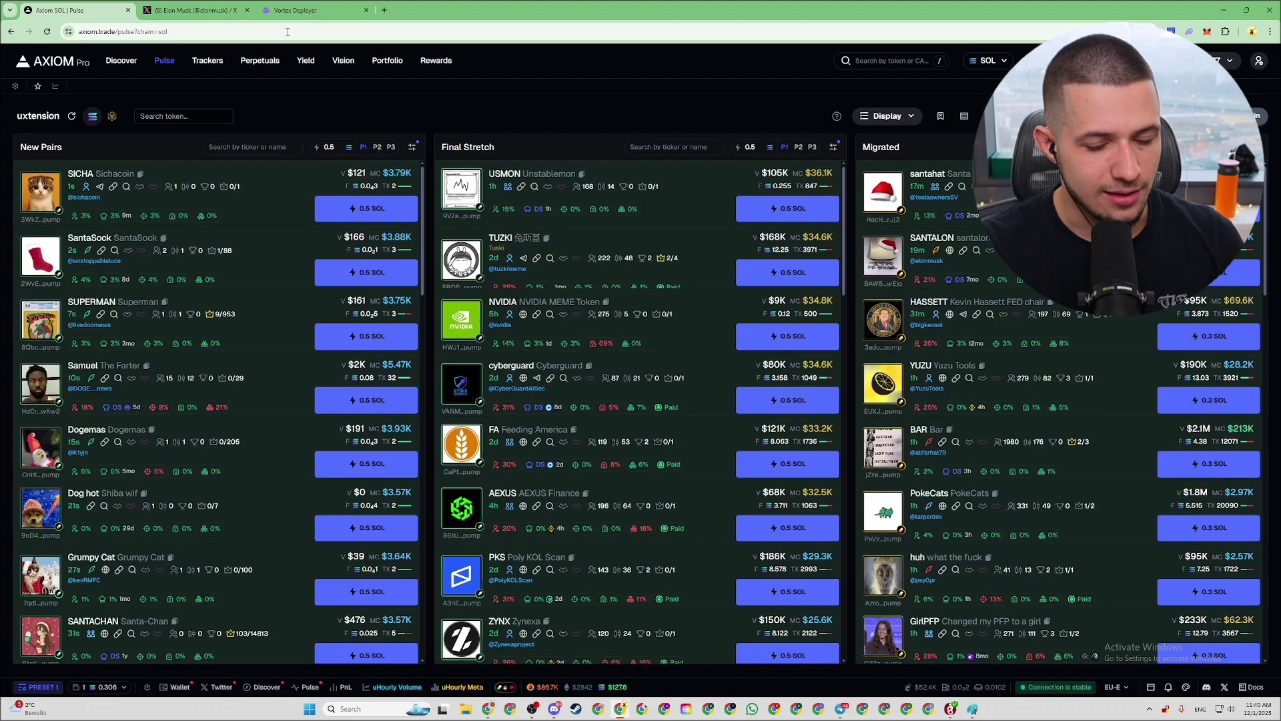
Step: Scroll the Migrated and Final Stretch columns, then switch to the Vortex Deployer dashboard tab
scroll(1116, 396, "down", 6)
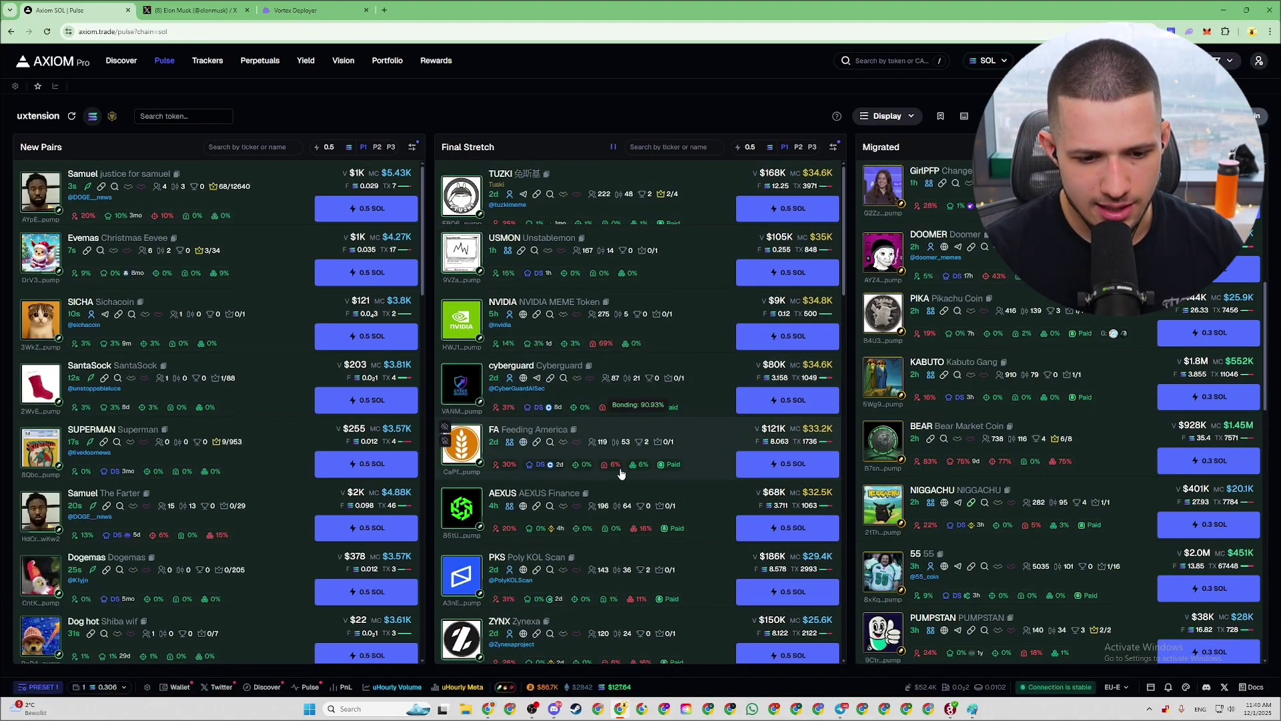
scroll(548, 413, "down", 2)
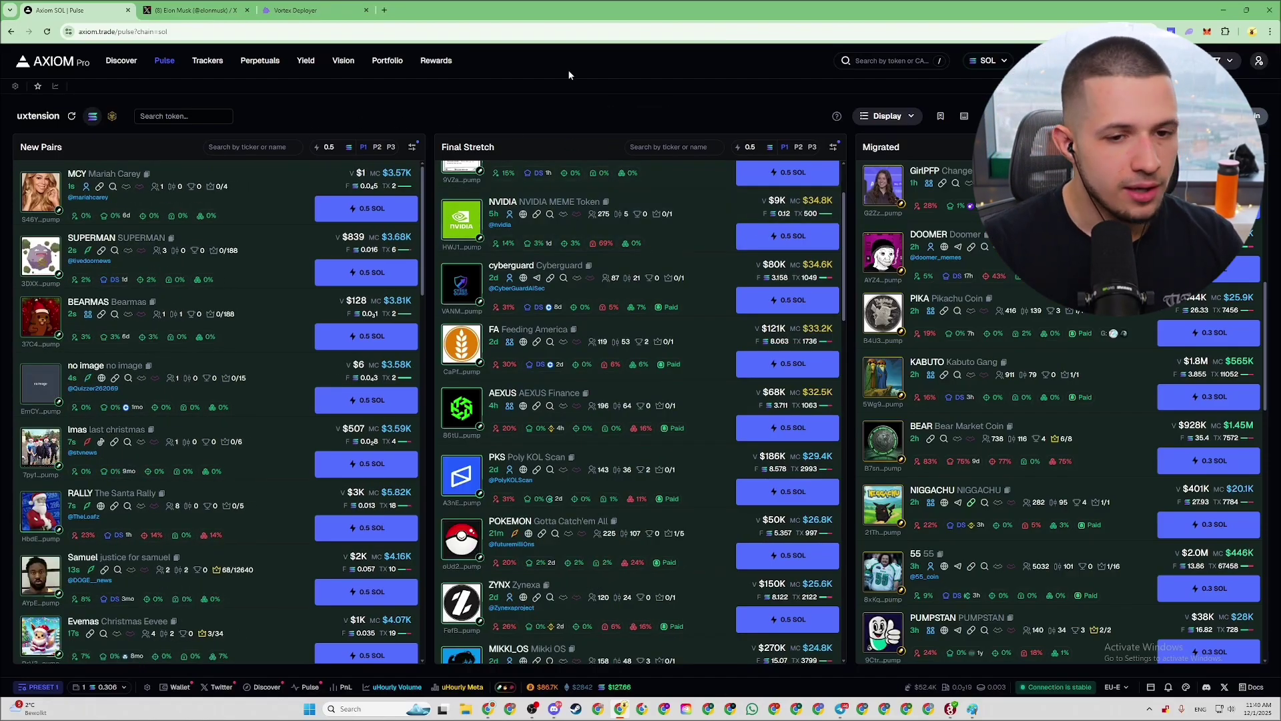
left_click(295, 10)
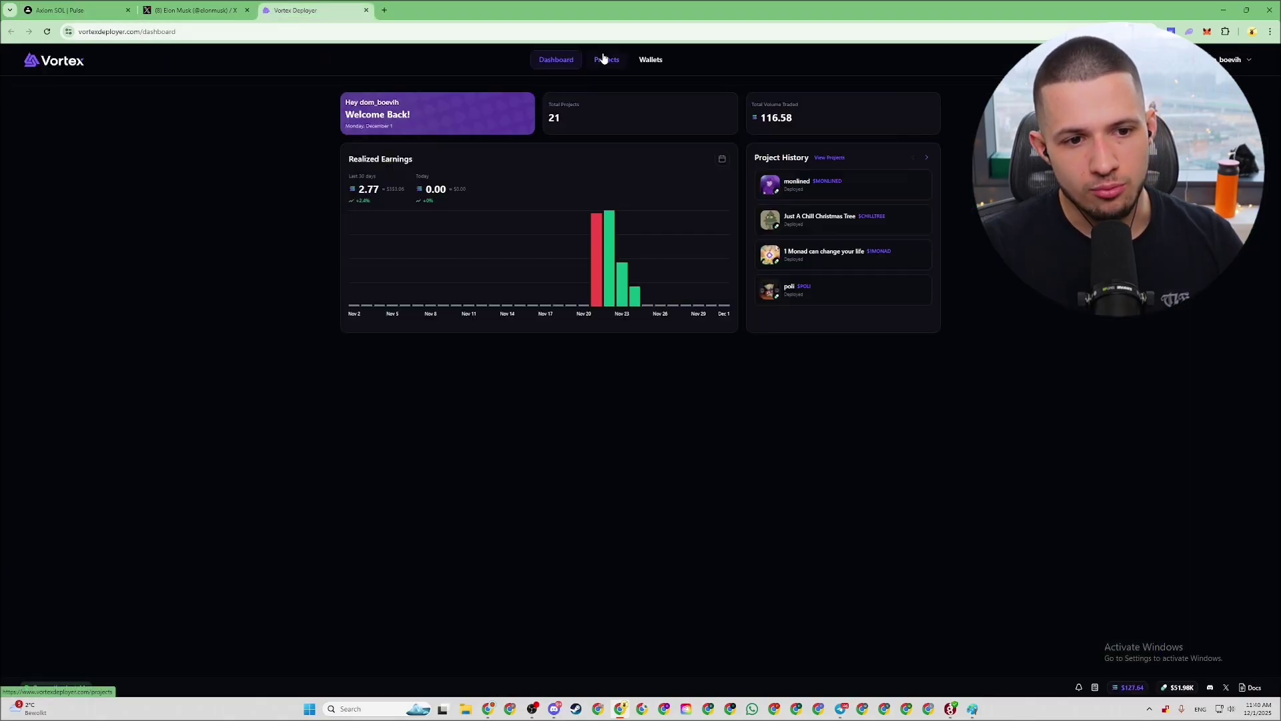
Step: Move the Vortex tab left, open a New Project form from Projects, then return to Axiom
left_click_drag(302, 8, 180, 9)
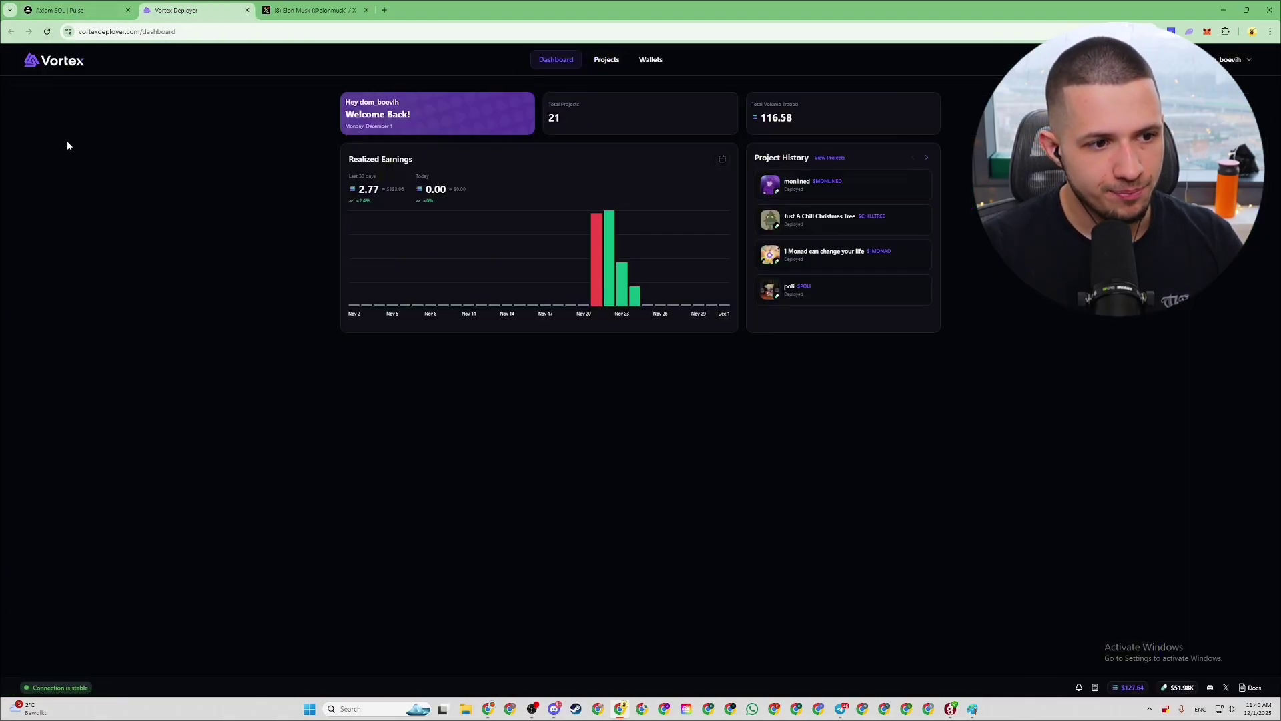
left_click(604, 62)
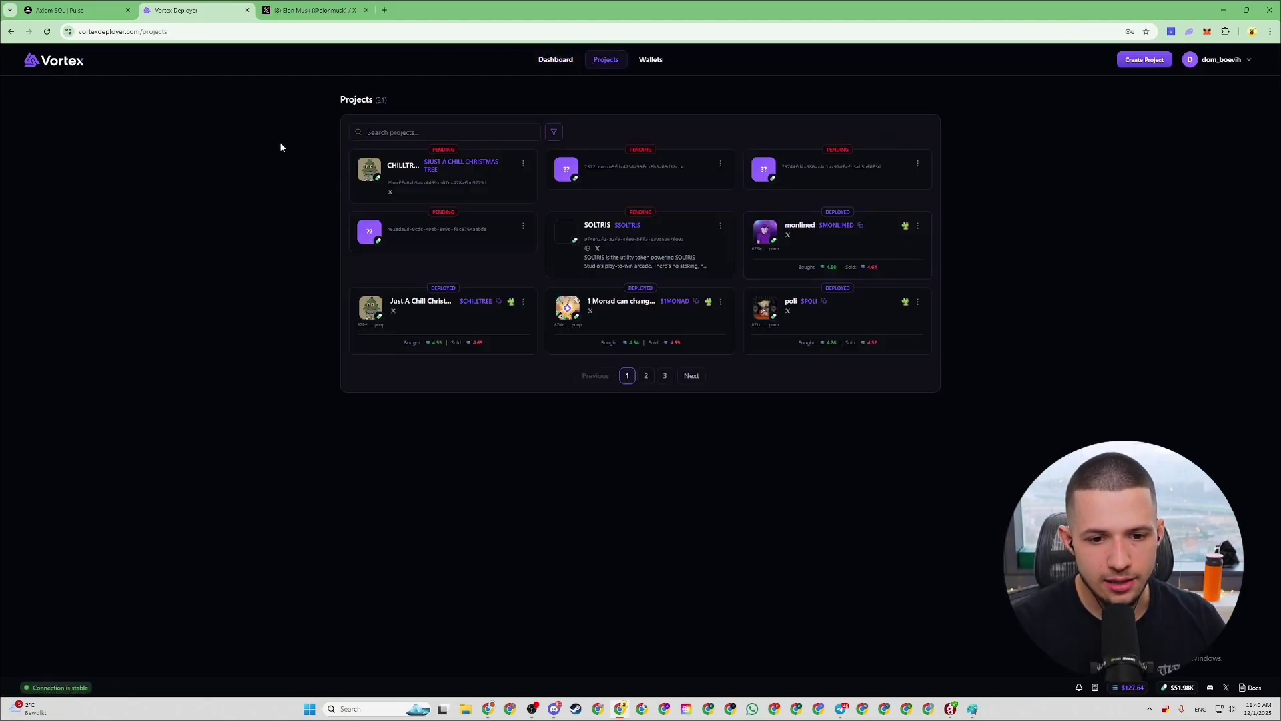
left_click(1146, 61)
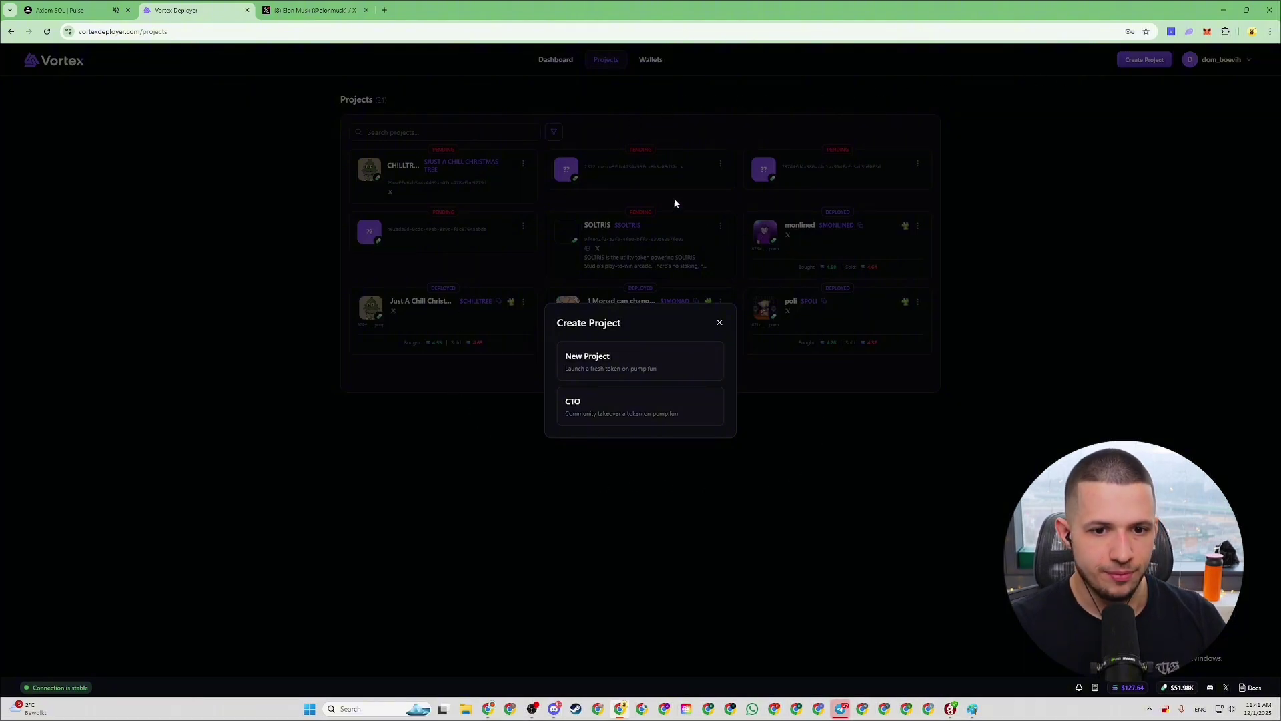
left_click(641, 360)
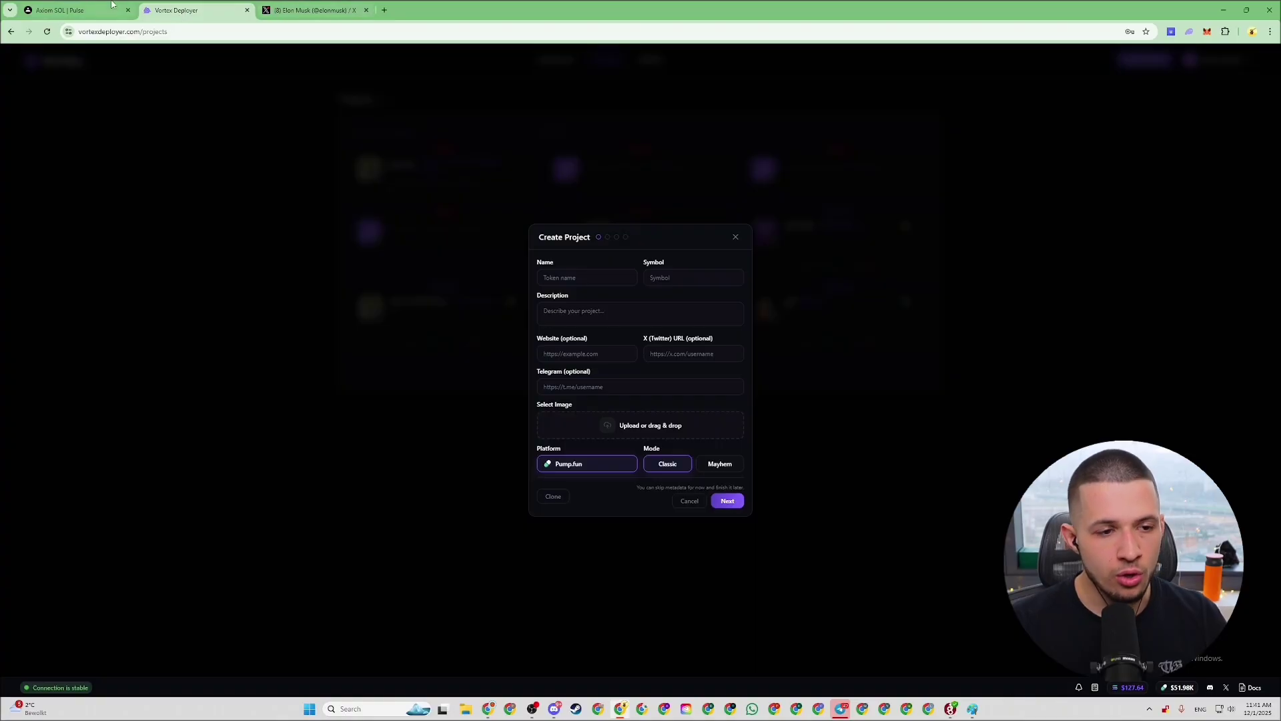
key("ctrl+shift+Tab")
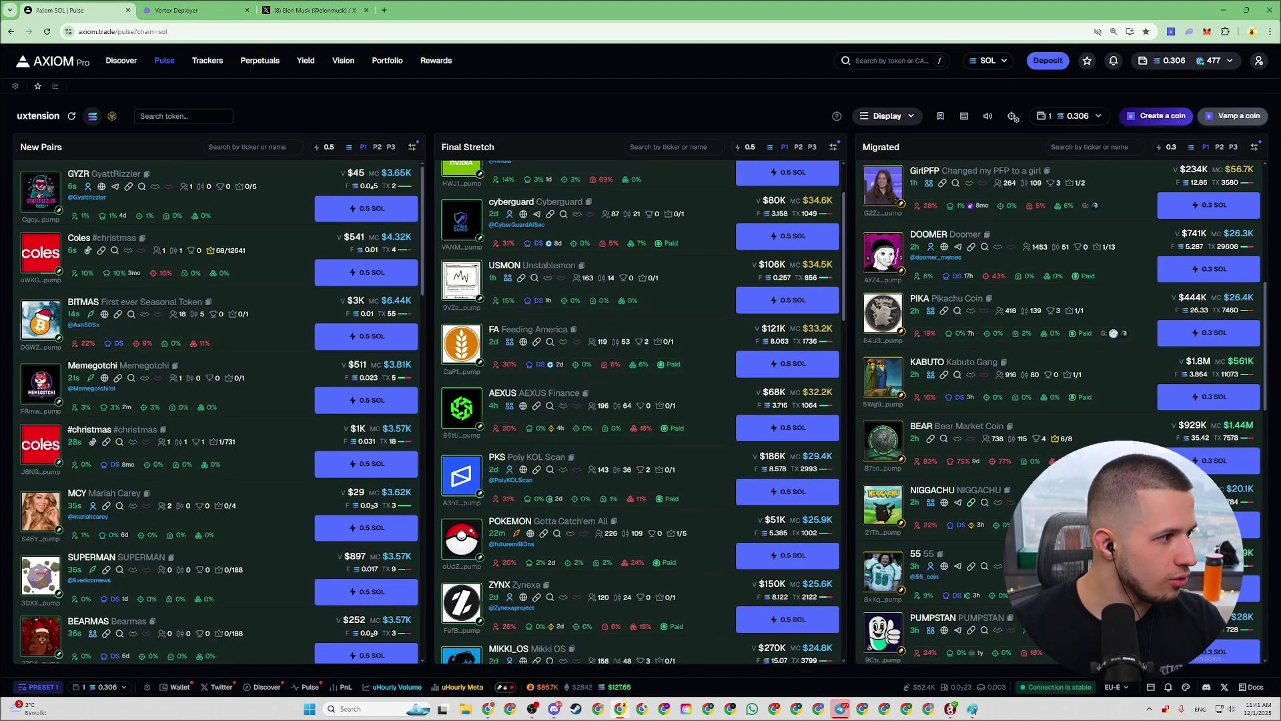
Step: Read the paid plans in Discord's project-creation channel, then switch back to the browser
left_click(553, 708)
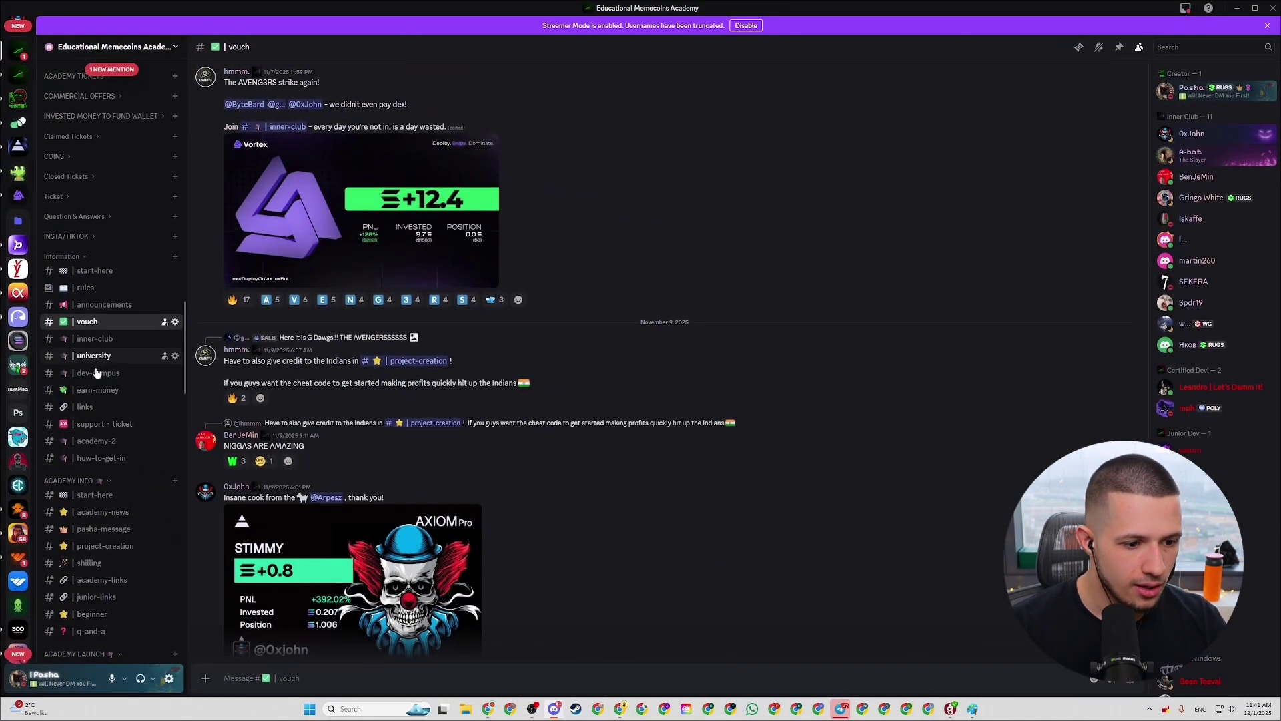
scroll(123, 437, "down", 1)
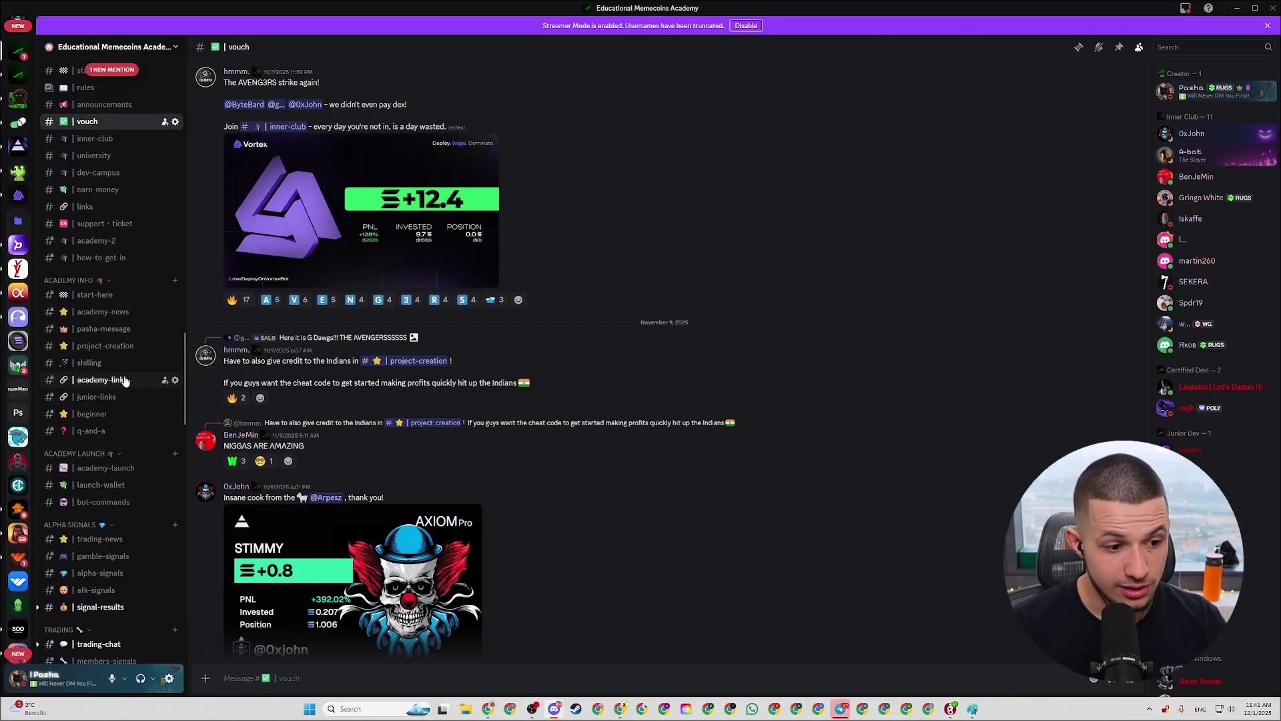
left_click(123, 345)
scroll(395, 366, "up", 3)
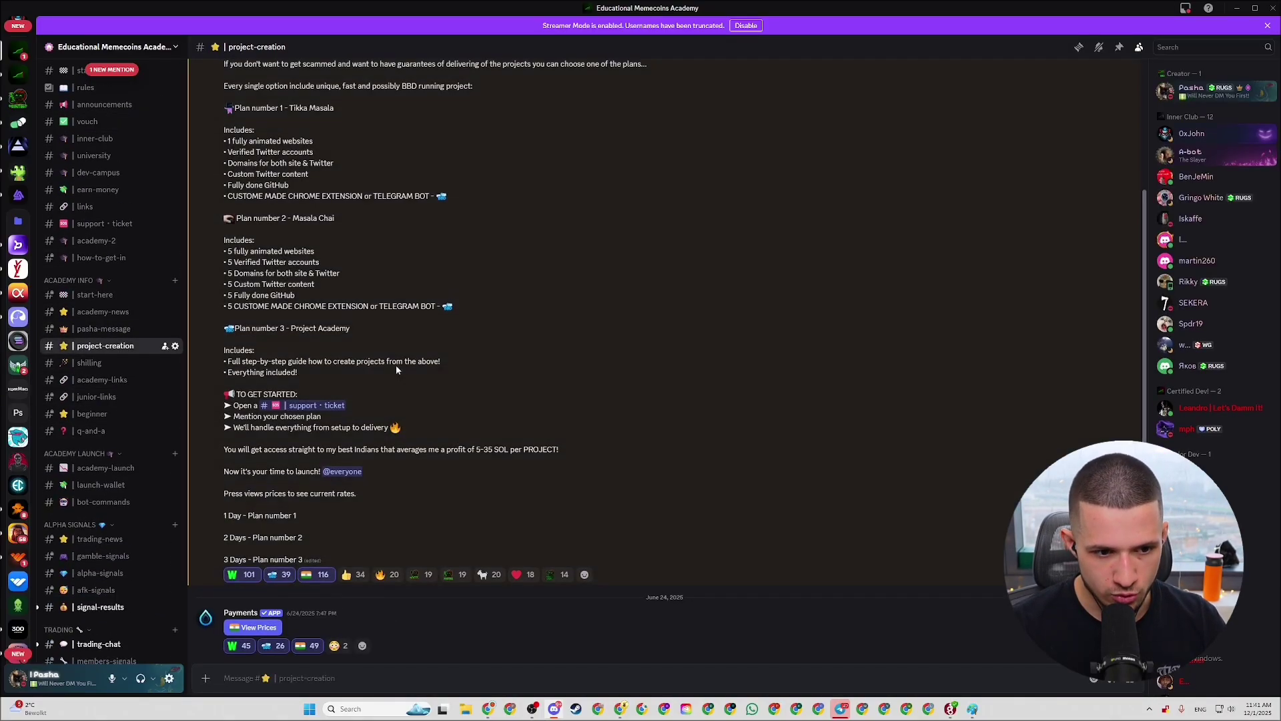
scroll(478, 372, "down", 2)
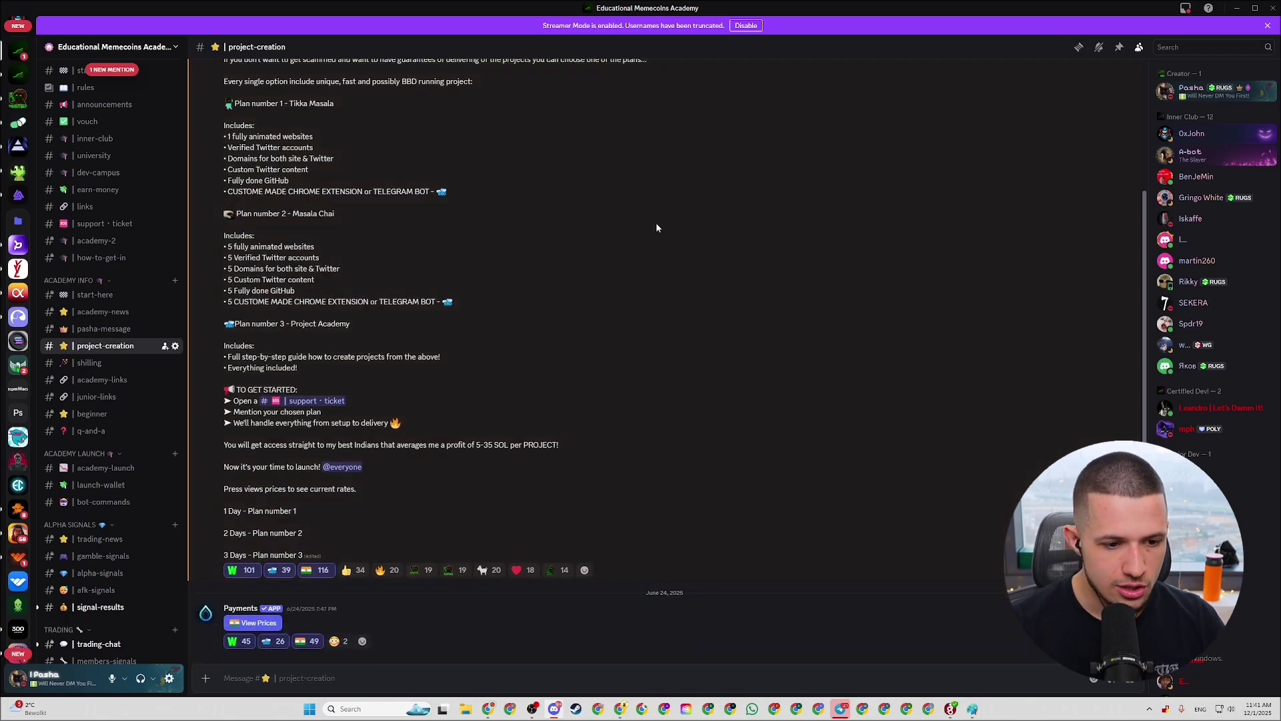
scroll(402, 353, "up", 3)
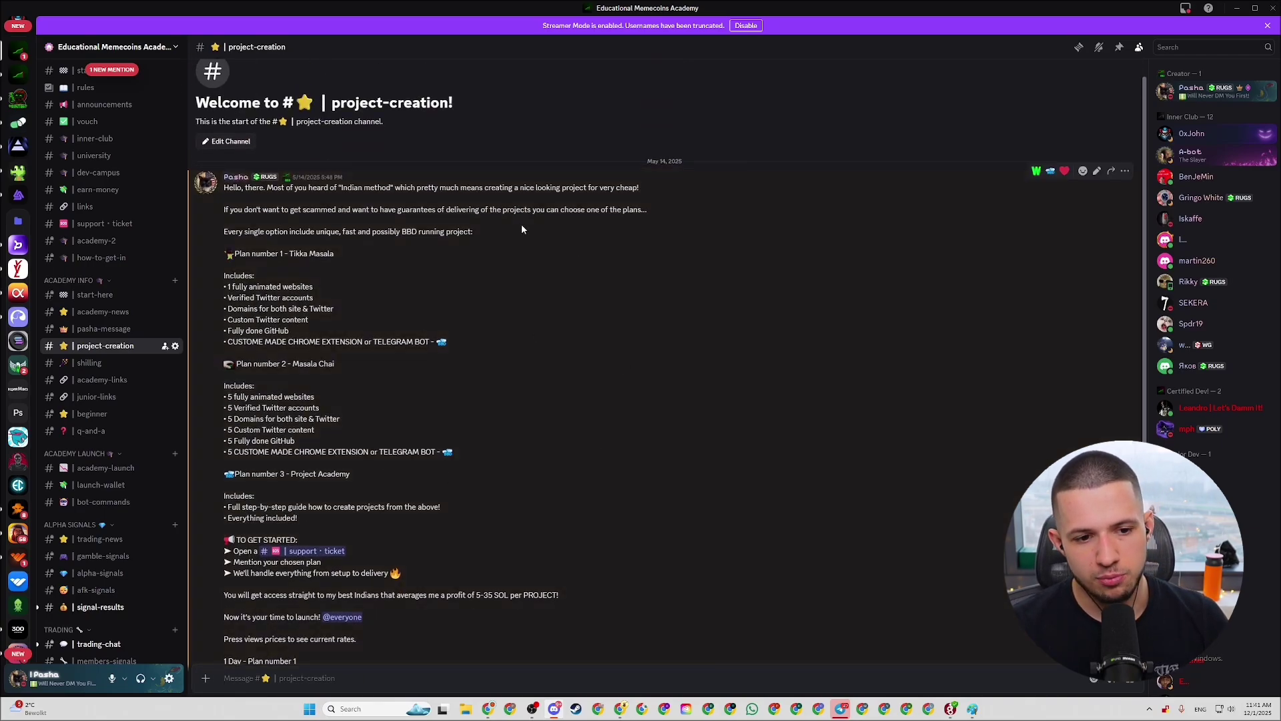
scroll(591, 300, "down", 3)
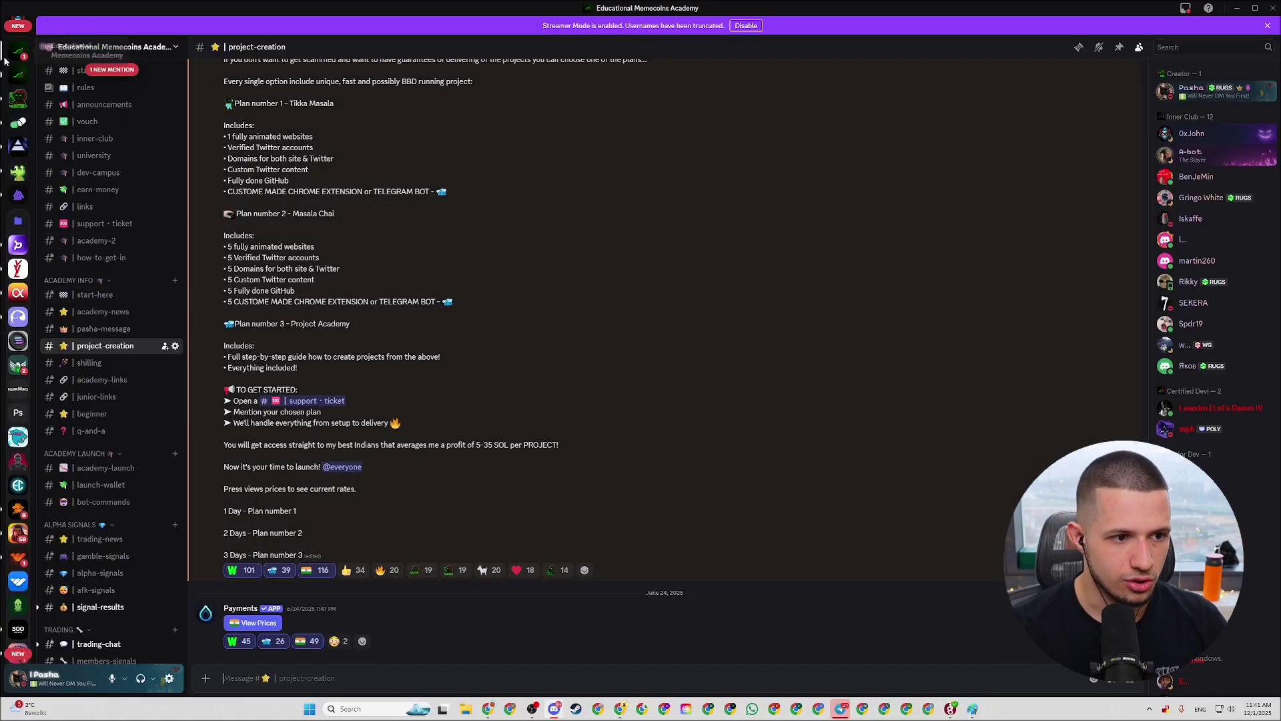
key("alt+Tab")
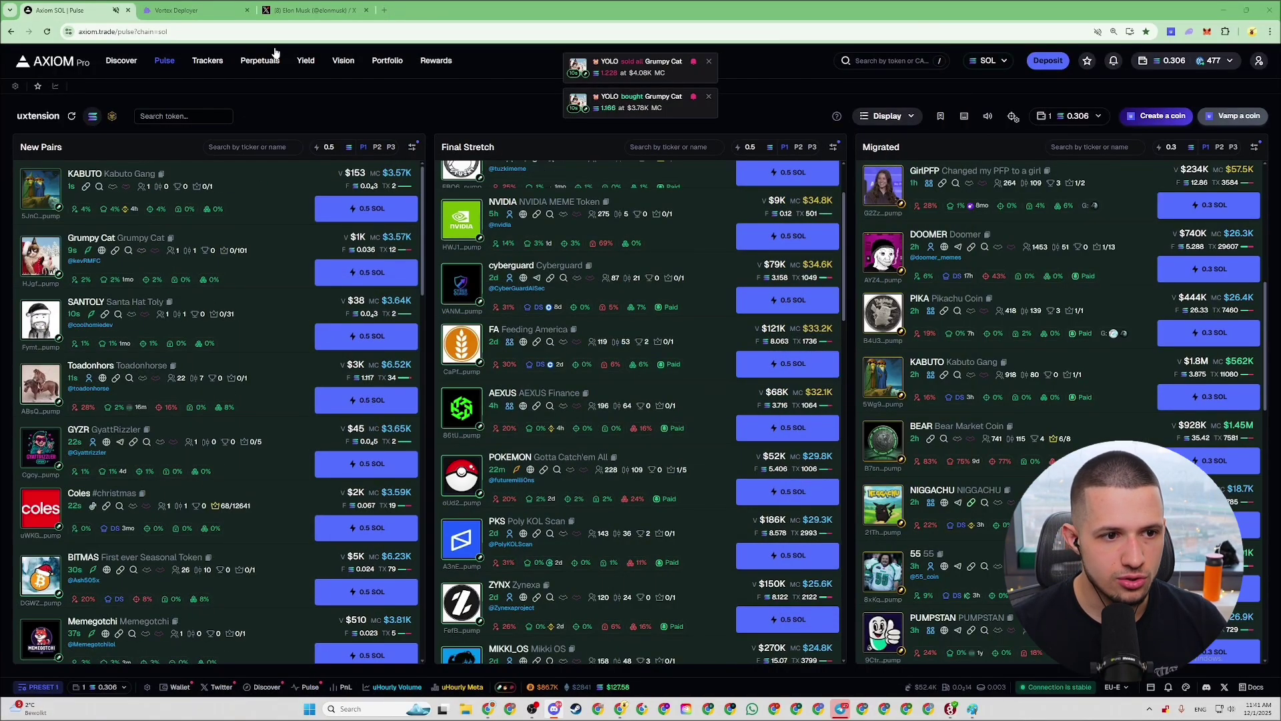
Step: Review the BrightSwap landing page, glance at the project form, and select the brightswap.space URL
left_click(177, 10)
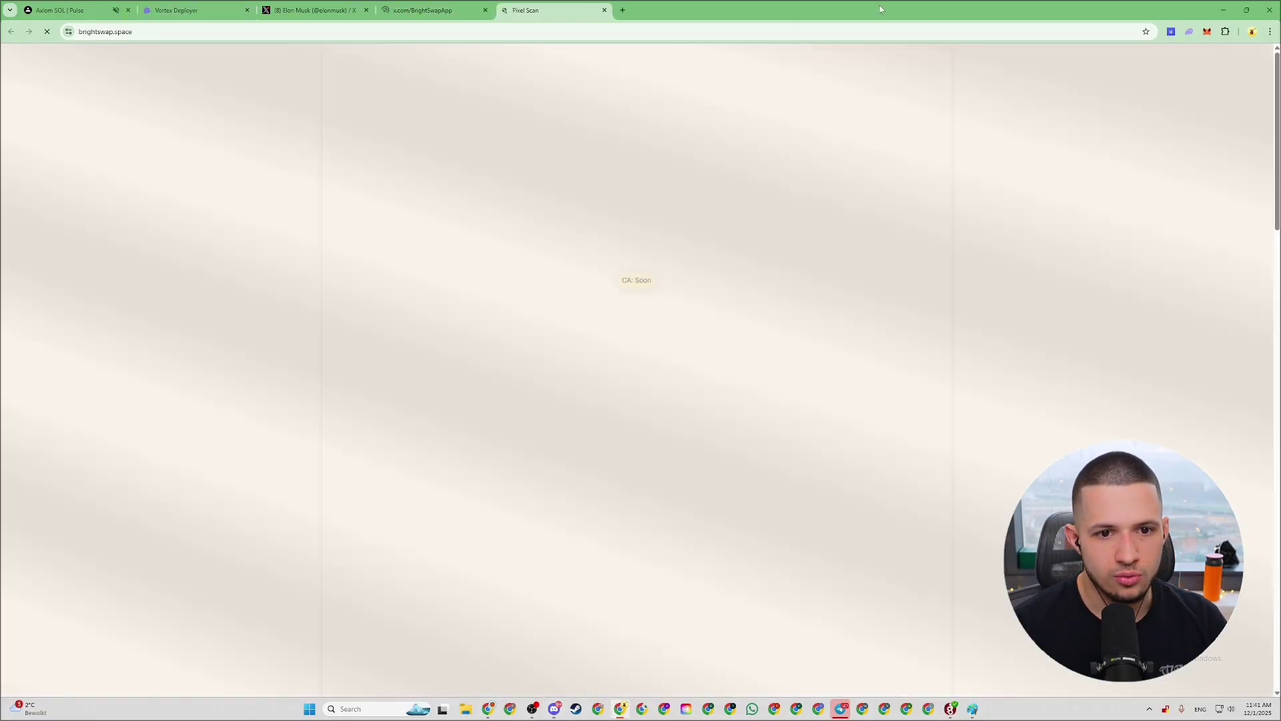
scroll(670, 175, "down", 6)
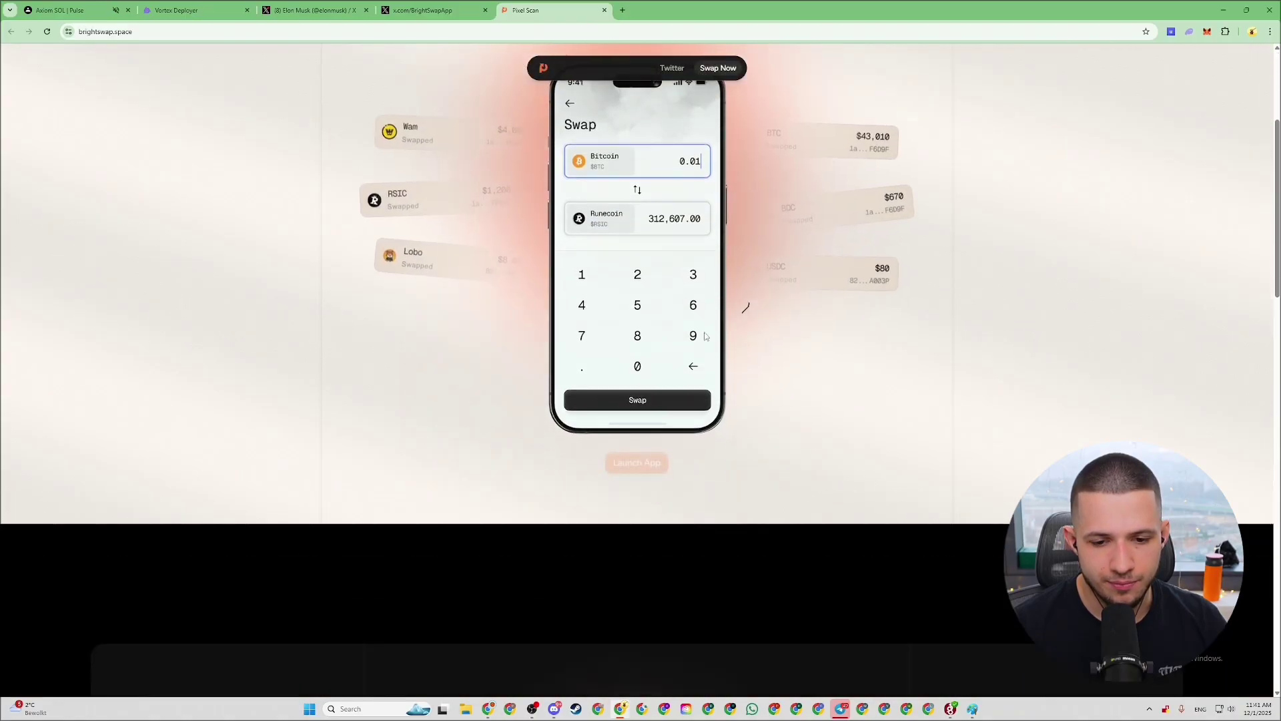
scroll(701, 371, "up", 6)
left_click(261, 8)
left_click(200, 9)
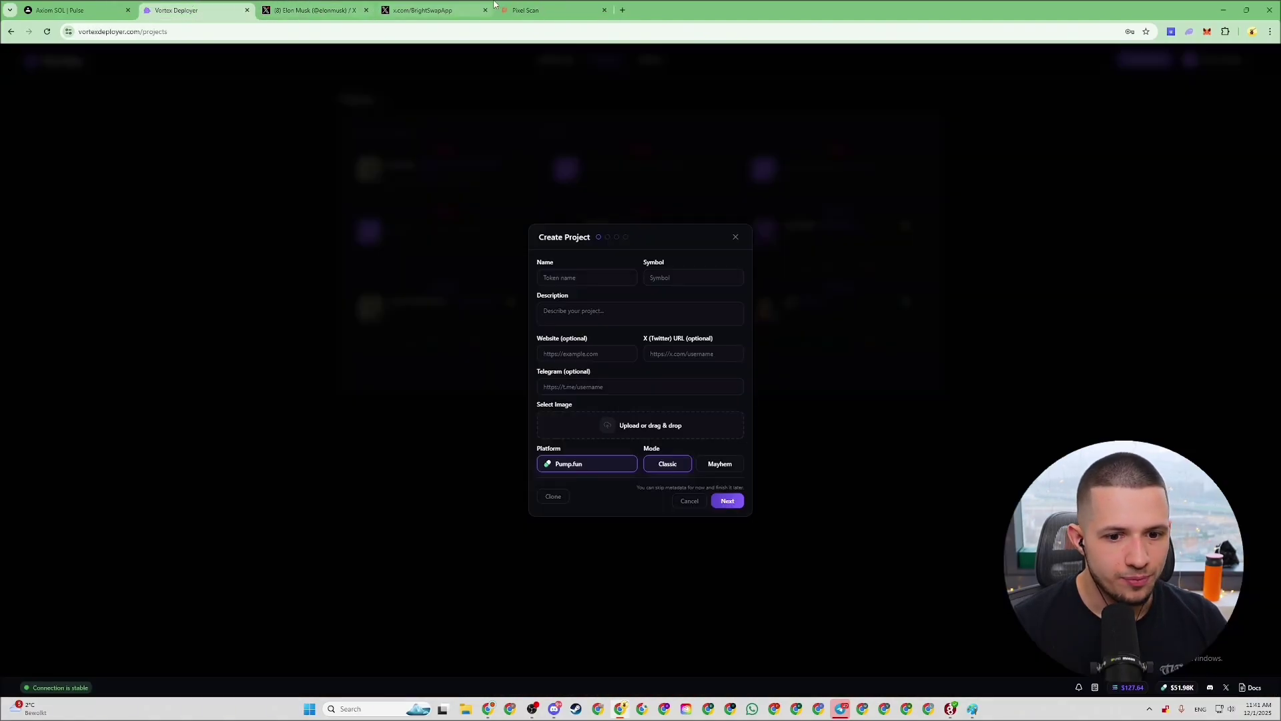
left_click(546, 12)
left_click(180, 32)
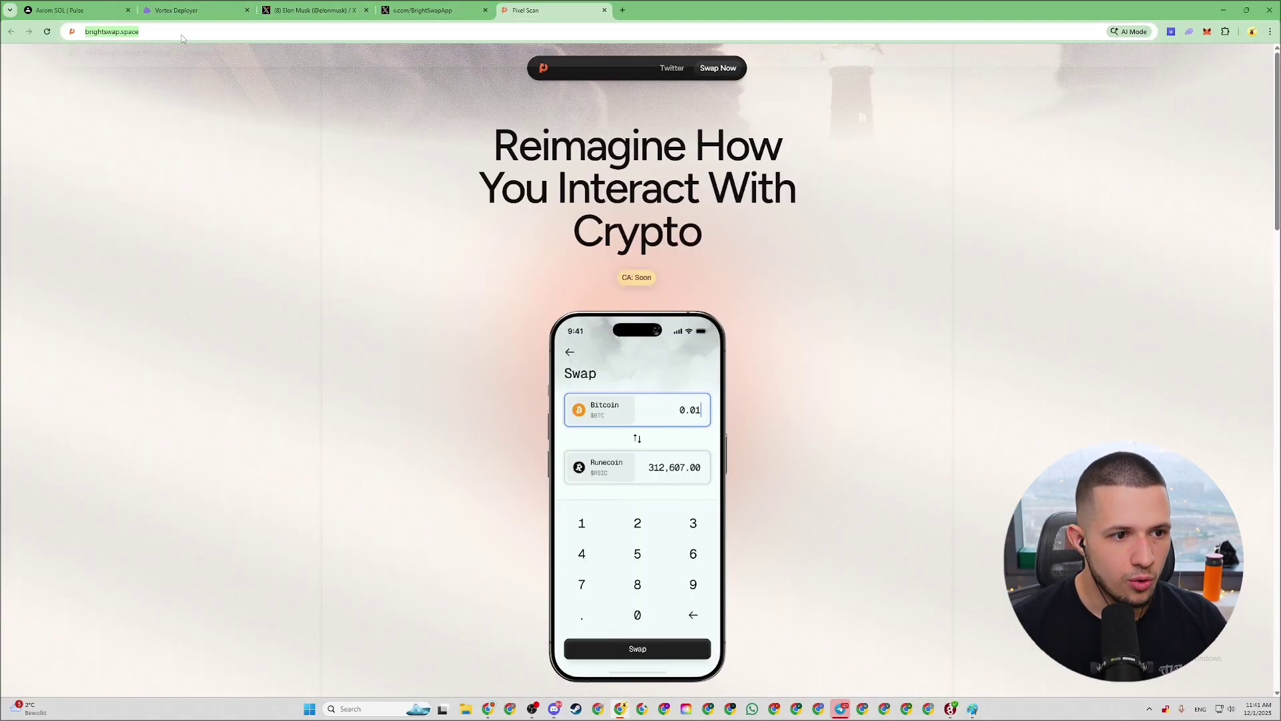
Step: Fill in Bright Swap (BRIGHT) with website, X link and logo, then continue to Wallet Setup
left_click(194, 9)
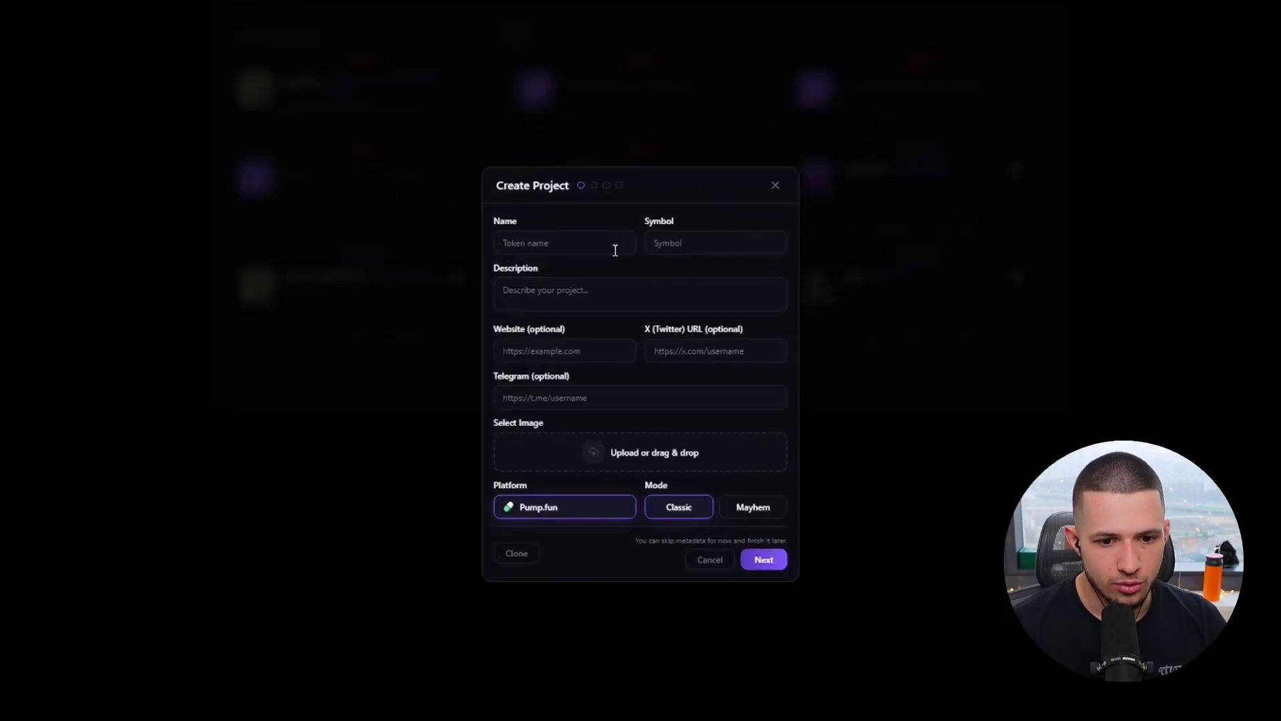
type("https://brightswap.space/")
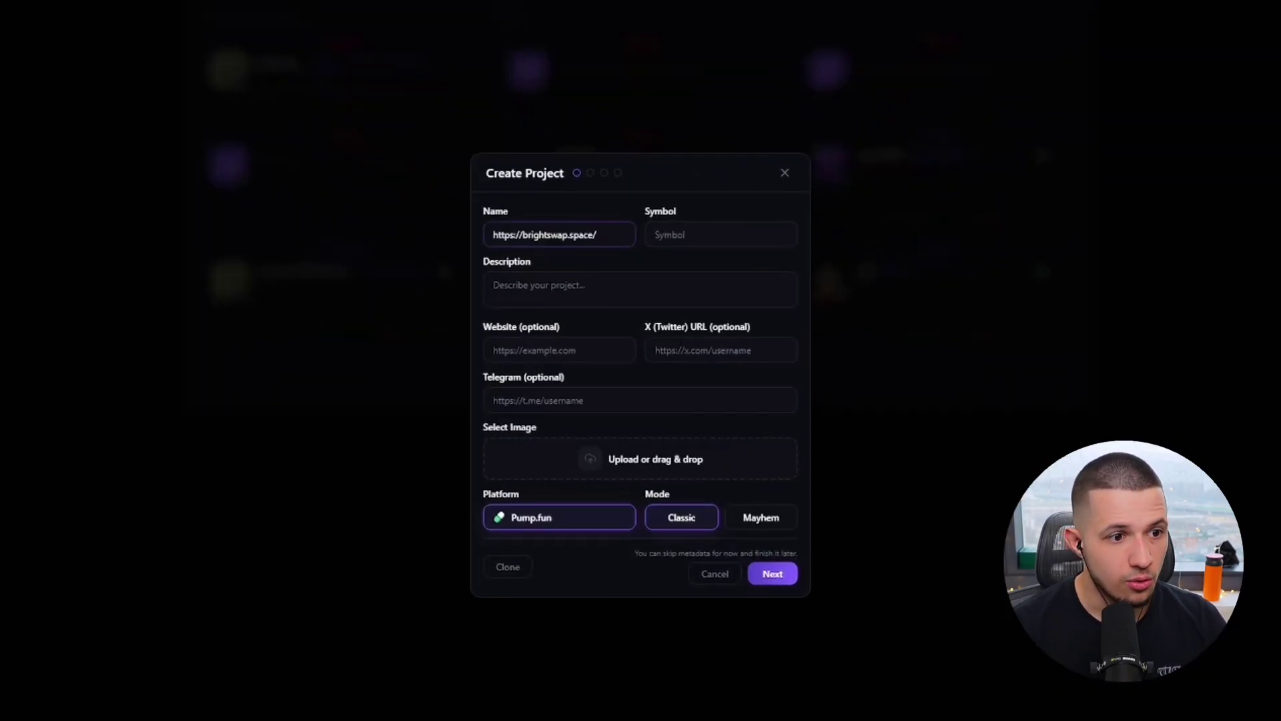
key("ctrl+z")
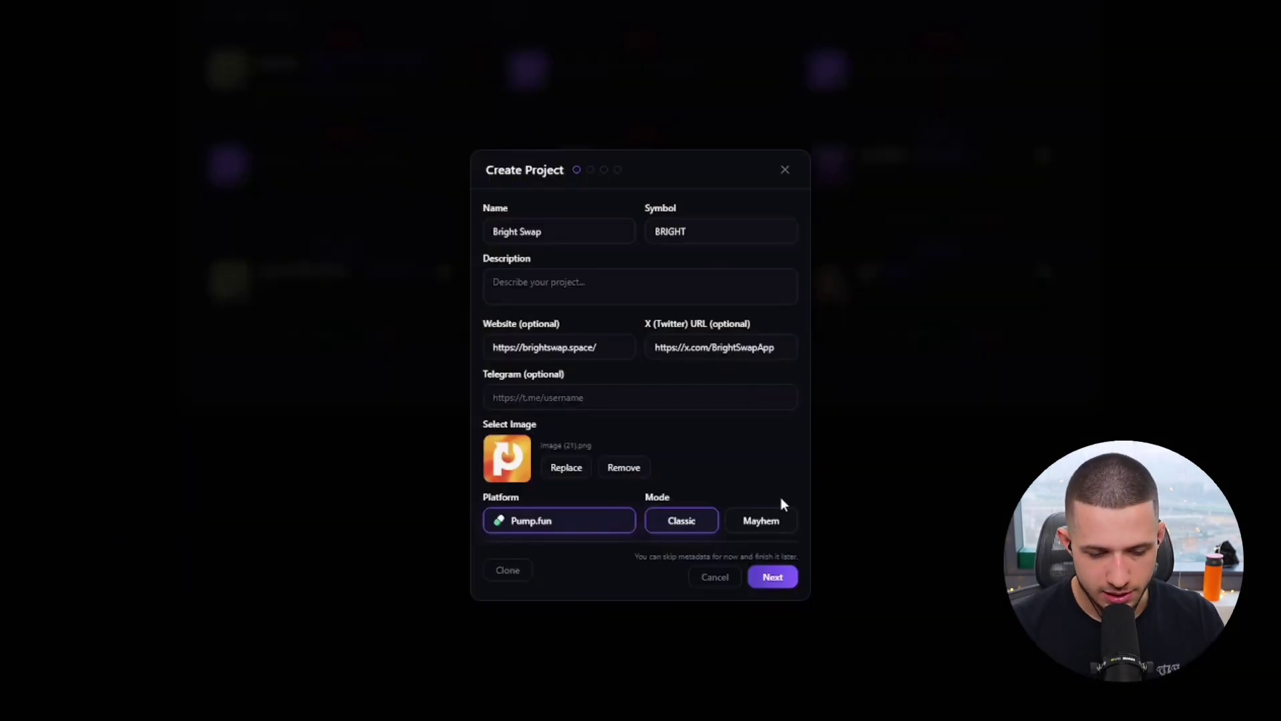
left_click(756, 585)
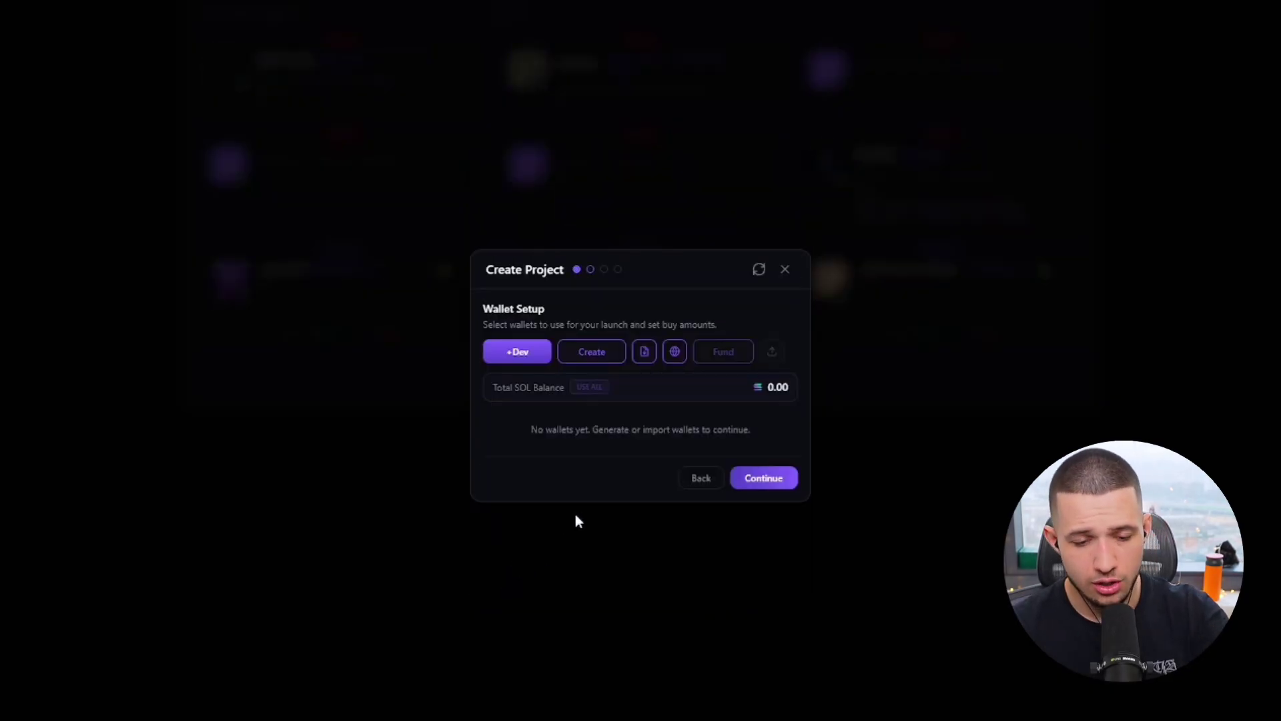
Step: Generate a new developer wallet W1 and enable it for the launch
left_click(515, 353)
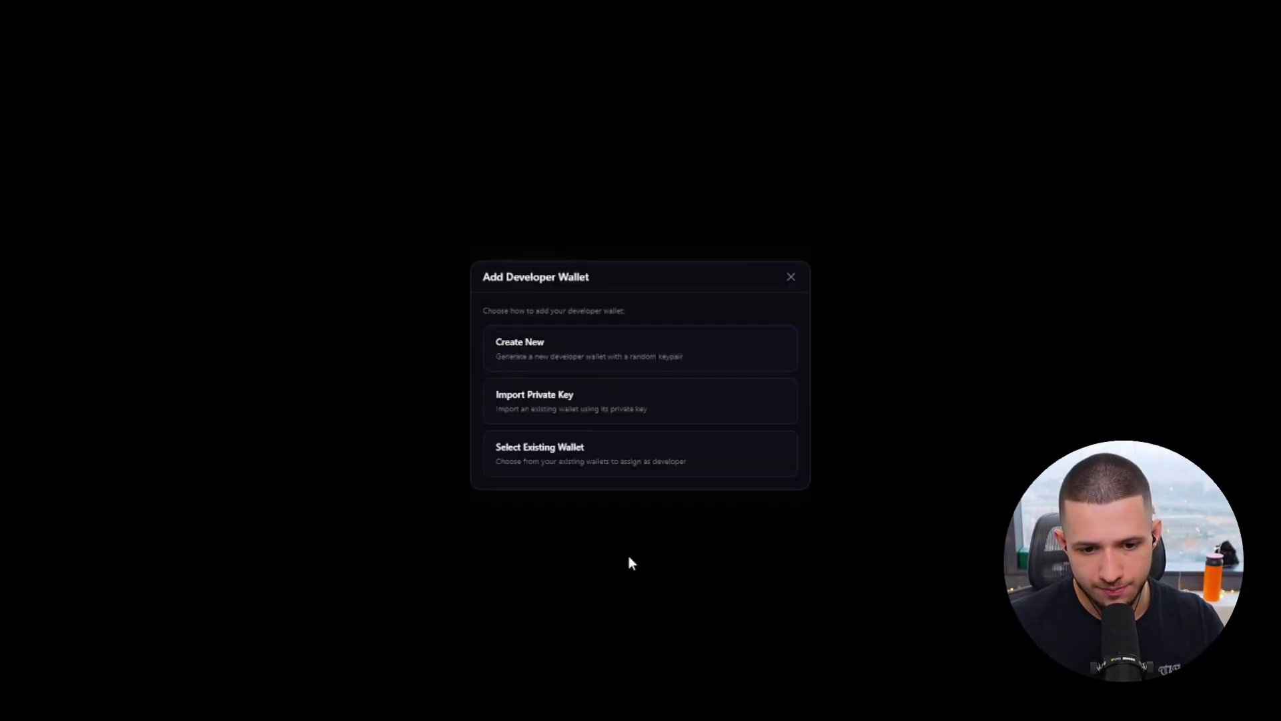
left_click(580, 337)
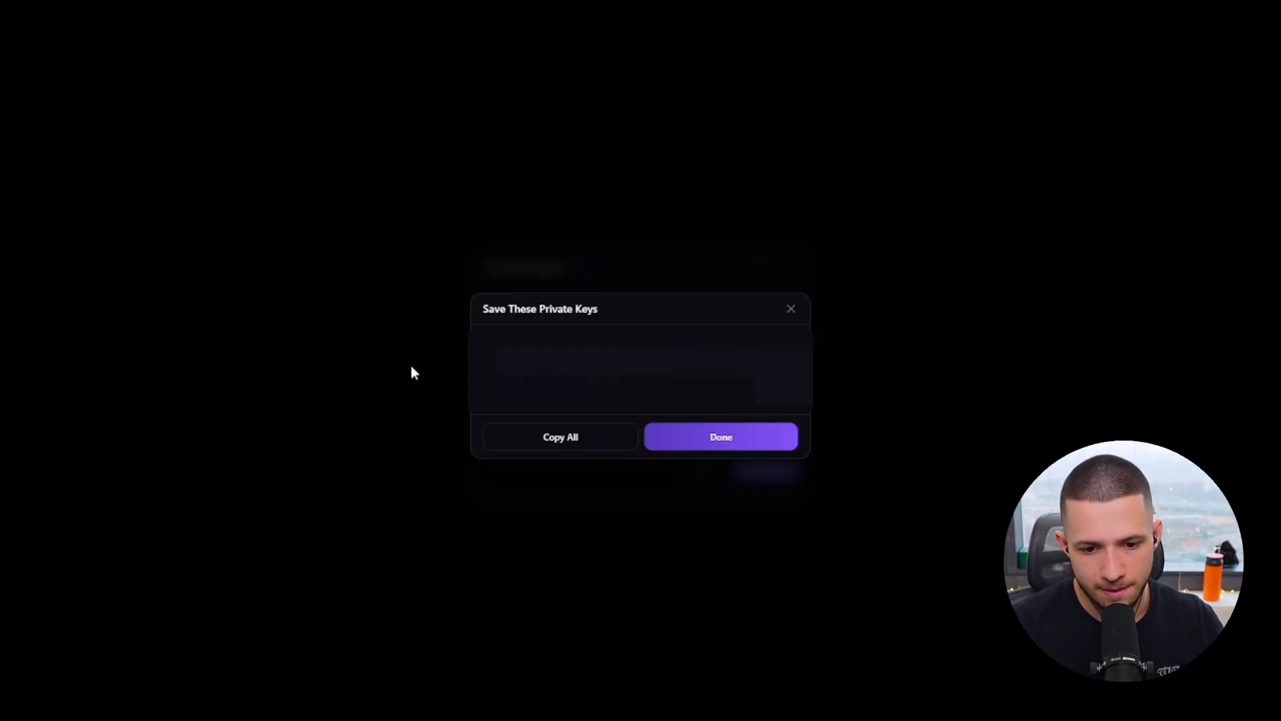
left_click(721, 435)
left_click(505, 426)
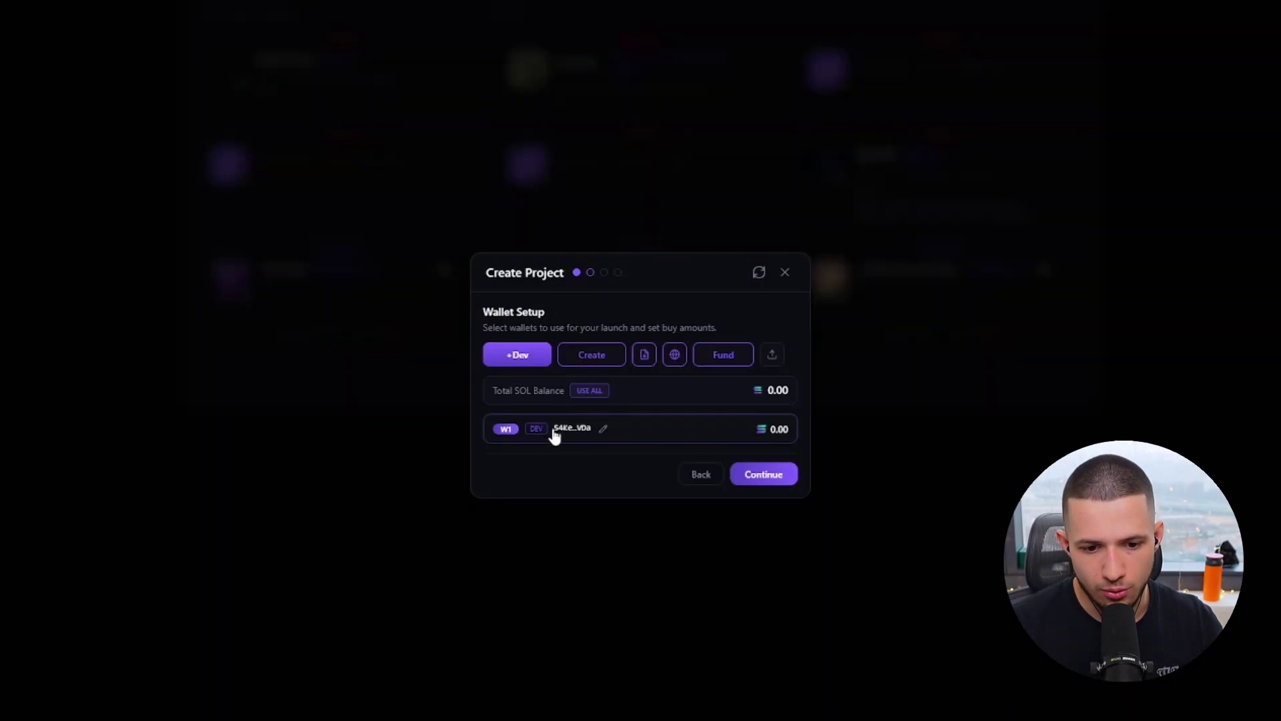
Step: Open Create Wallets and set Number of Wallets to 7
left_click(575, 360)
type("5")
left_click_drag(625, 353, 252, 340)
type("7")
left_click_drag(607, 342, 363, 343)
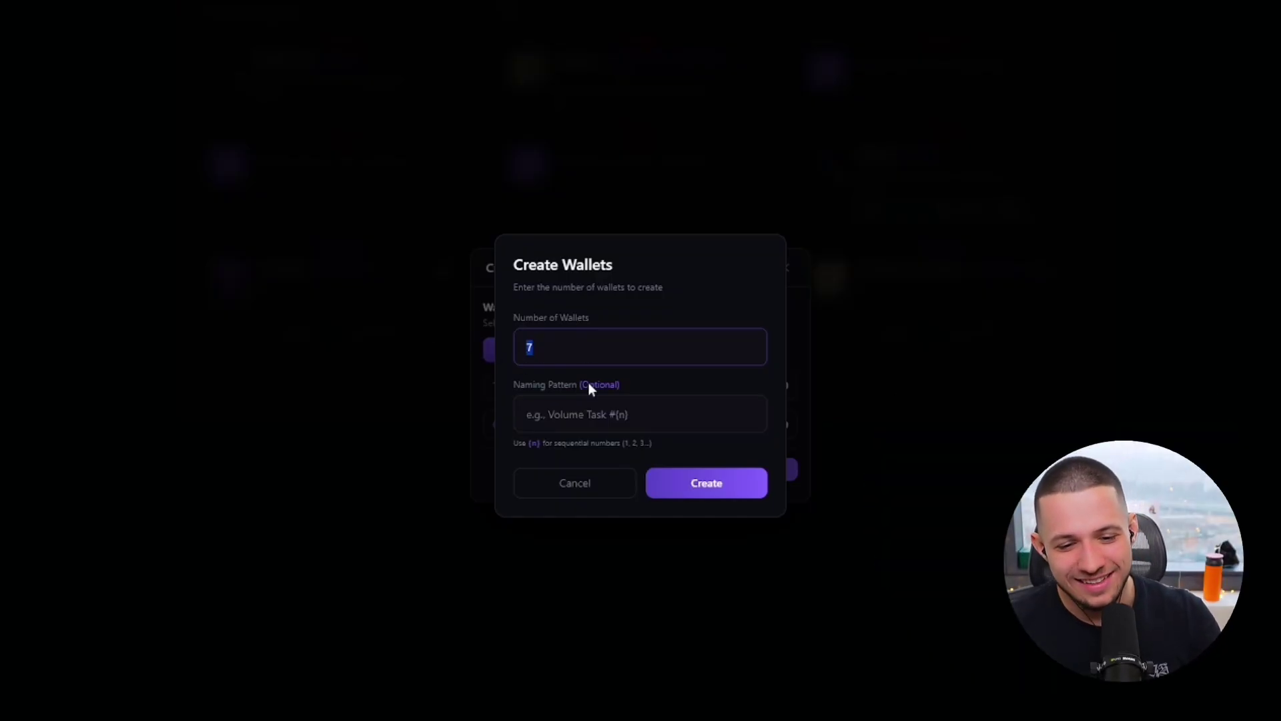
Step: Cancel the extra wallet batch in Create Wallets and bring up the import-from-private-keys form
left_click(560, 479)
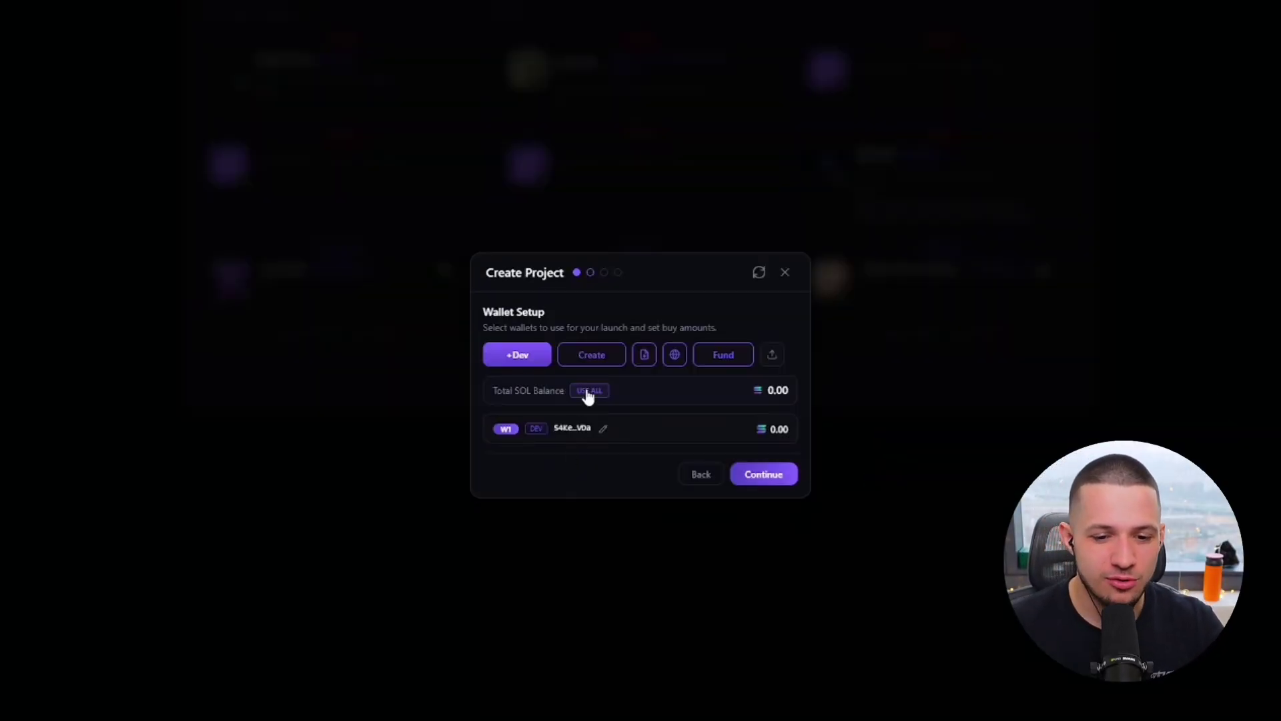
left_click(646, 353)
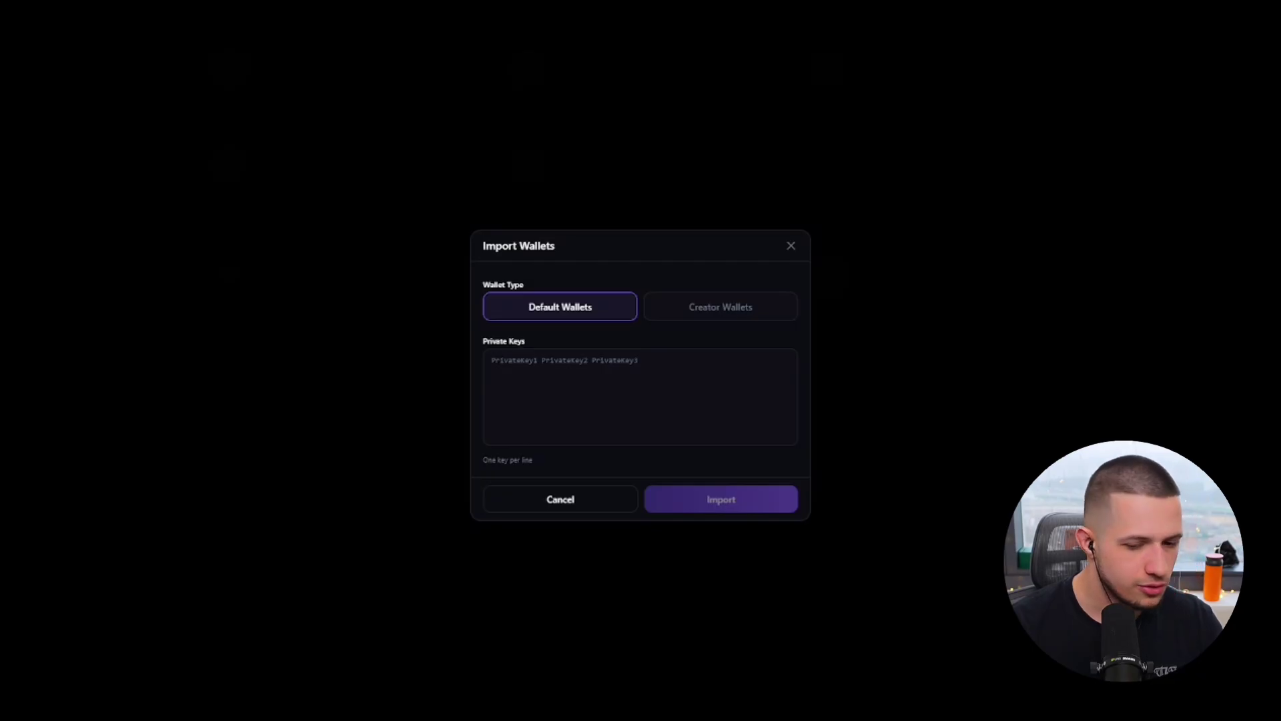
Step: Paste the wallets' private keys, import them, and dismiss the key backup notice
left_click(587, 408)
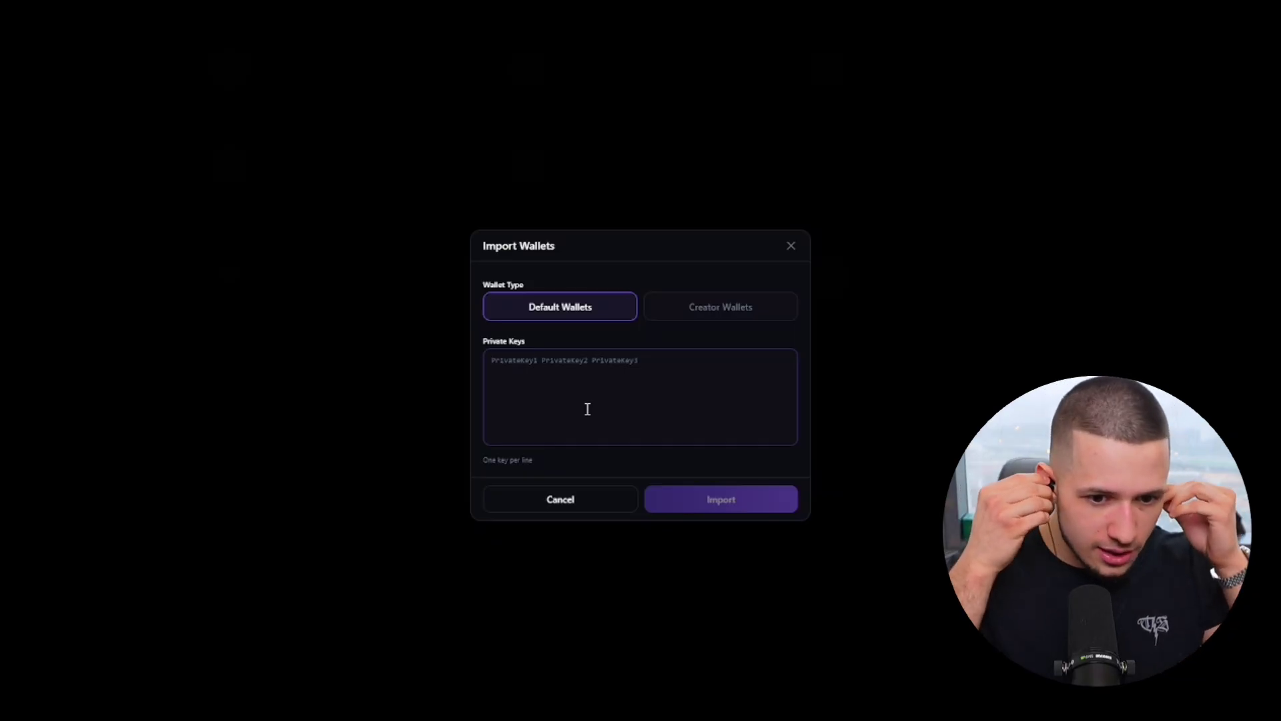
key("ctrl+v")
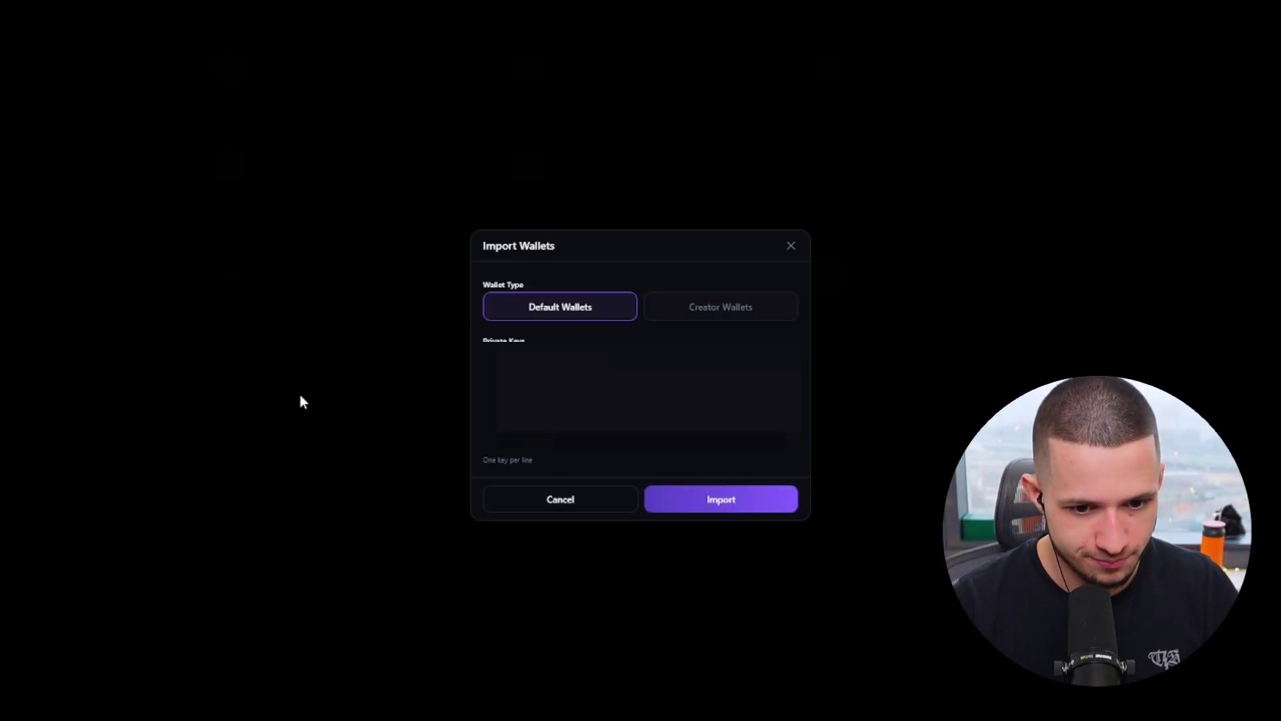
left_click(712, 499)
left_click(720, 579)
Step: Check the funding options without funding, then copy dev wallet W1's address for Phantom
scroll(718, 363, "down", 5)
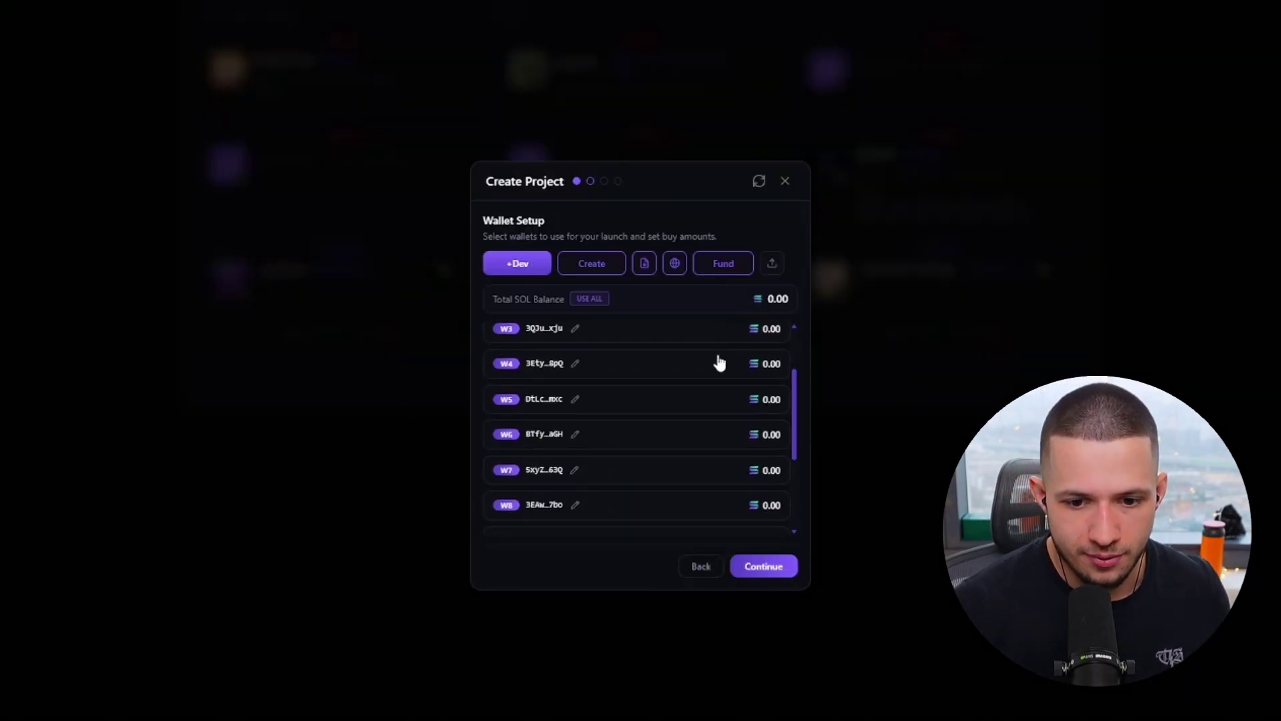
scroll(734, 381, "up", 5)
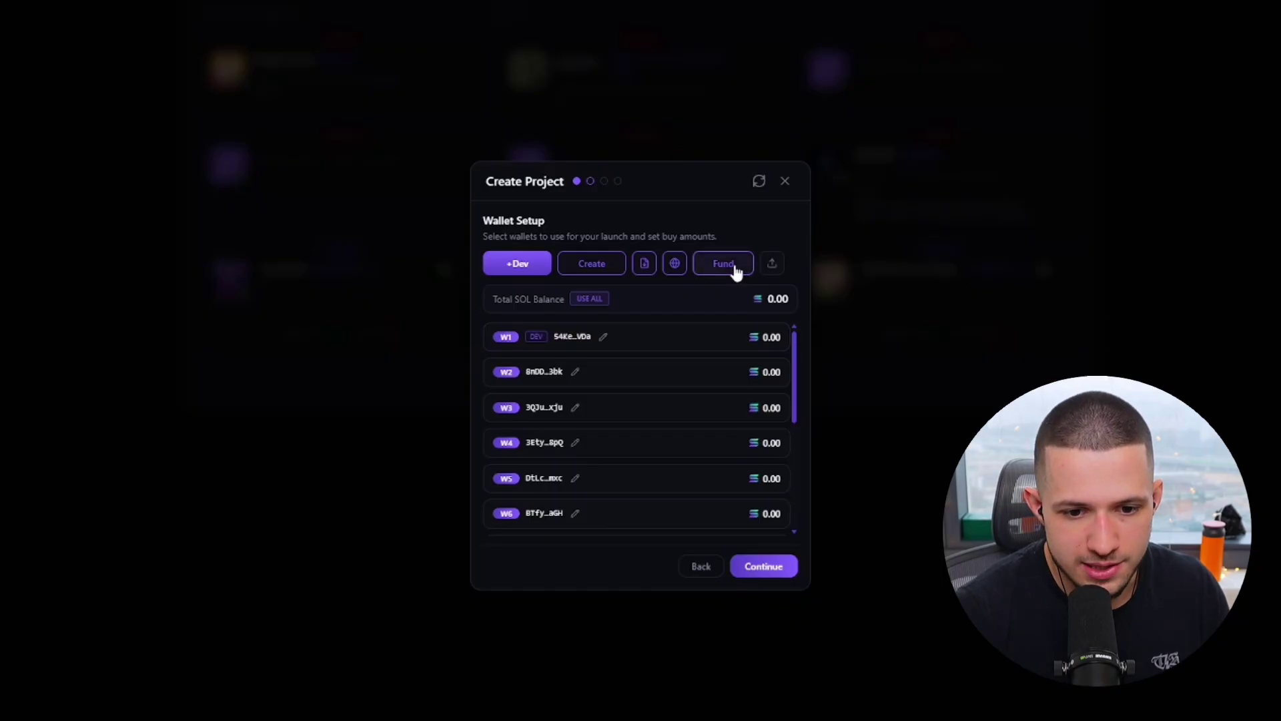
left_click(734, 266)
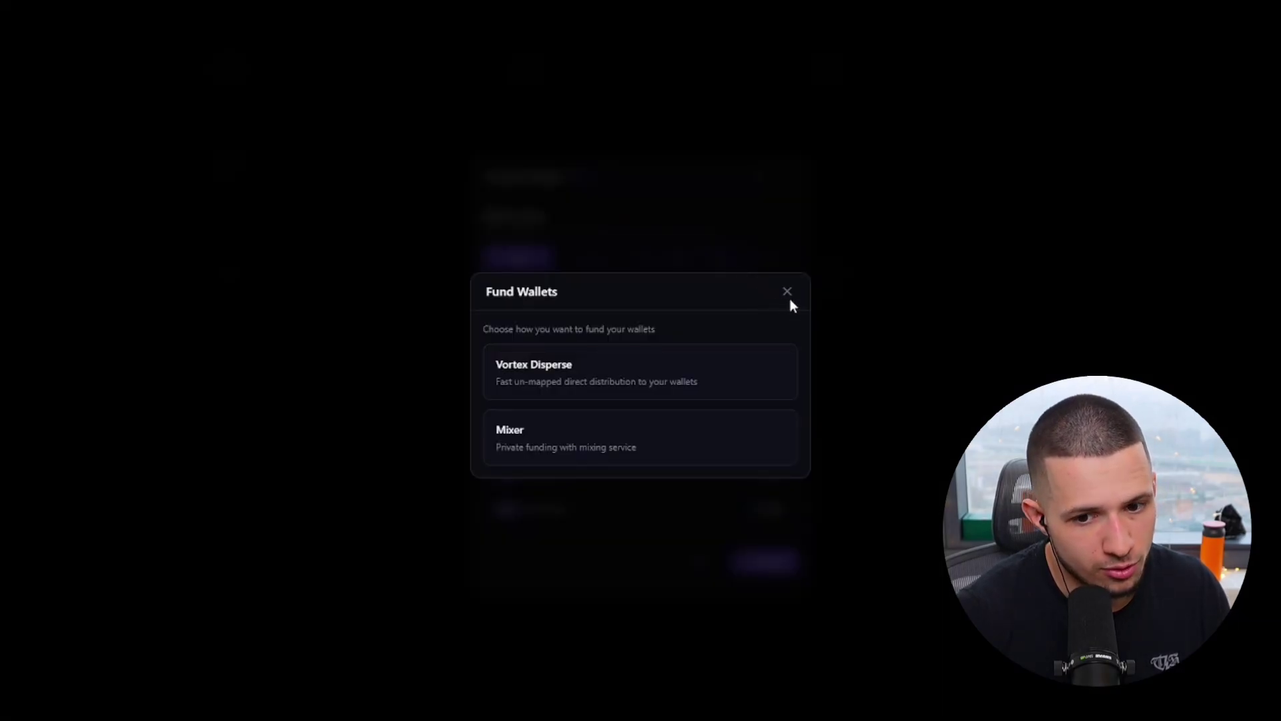
left_click(789, 294)
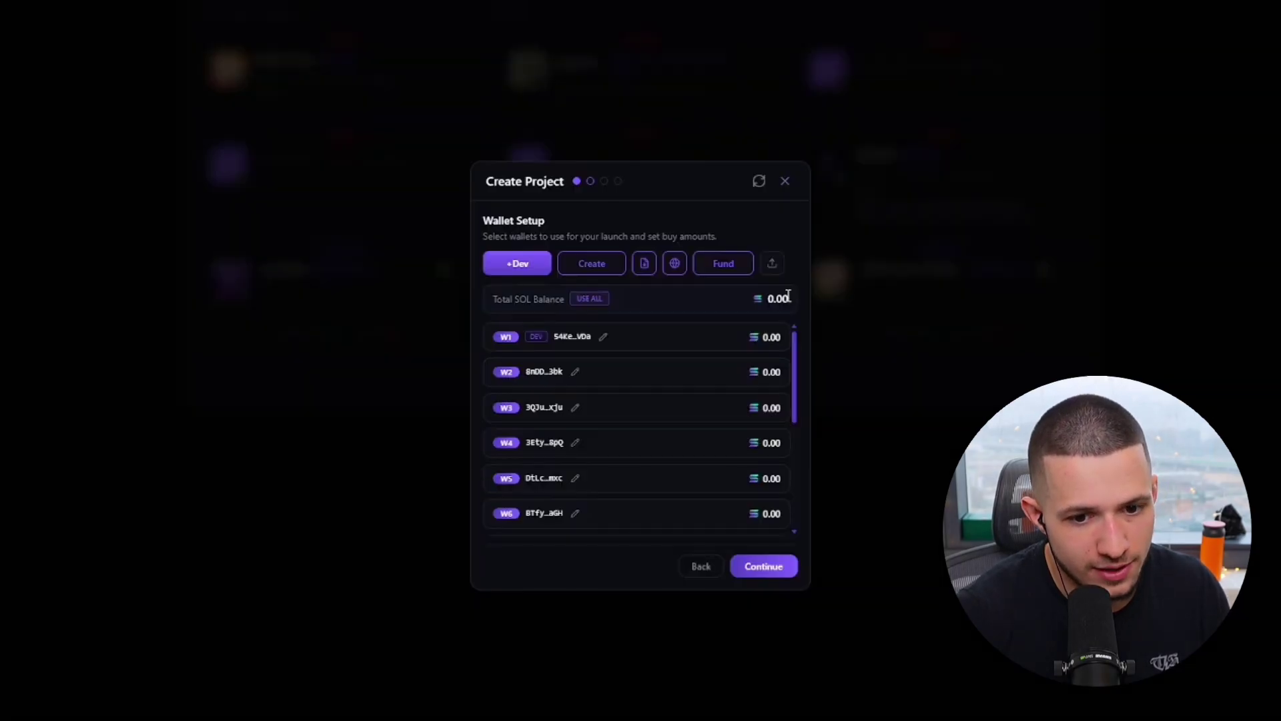
left_click(575, 337)
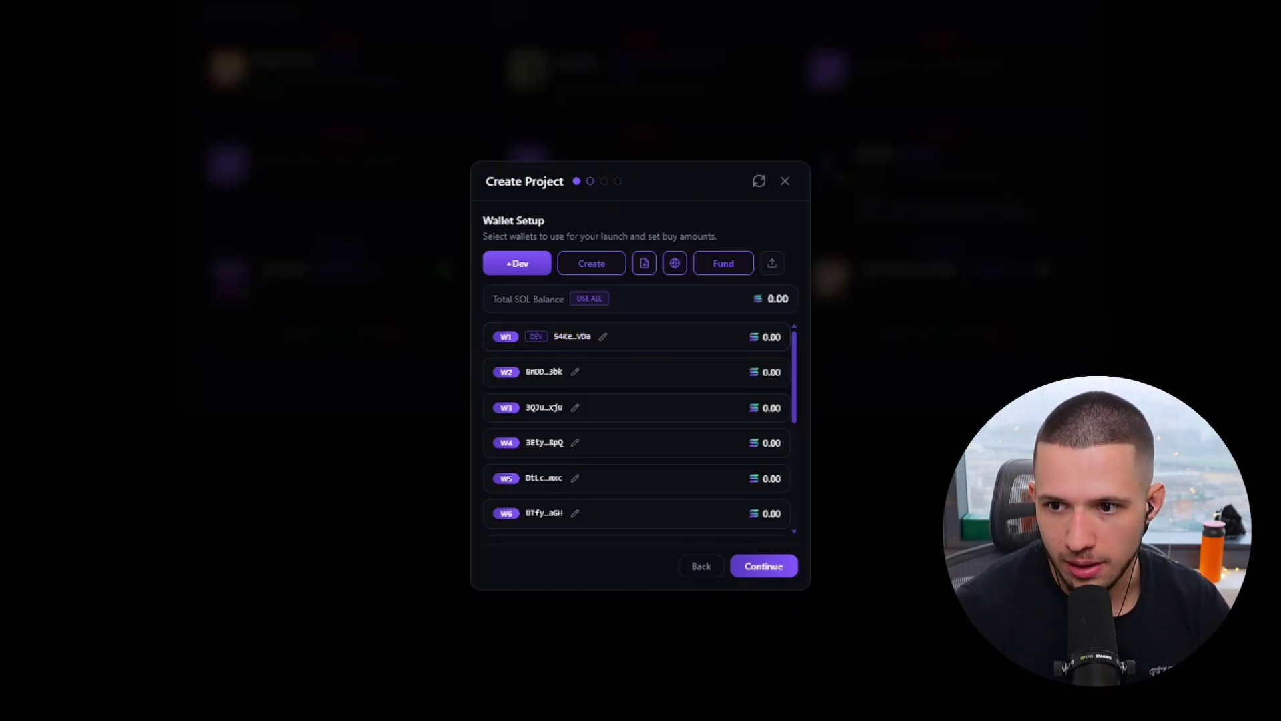
left_click(1065, 42)
Step: Unlock Phantom with the account password and switch to the well-funded wallet account
type("••••")
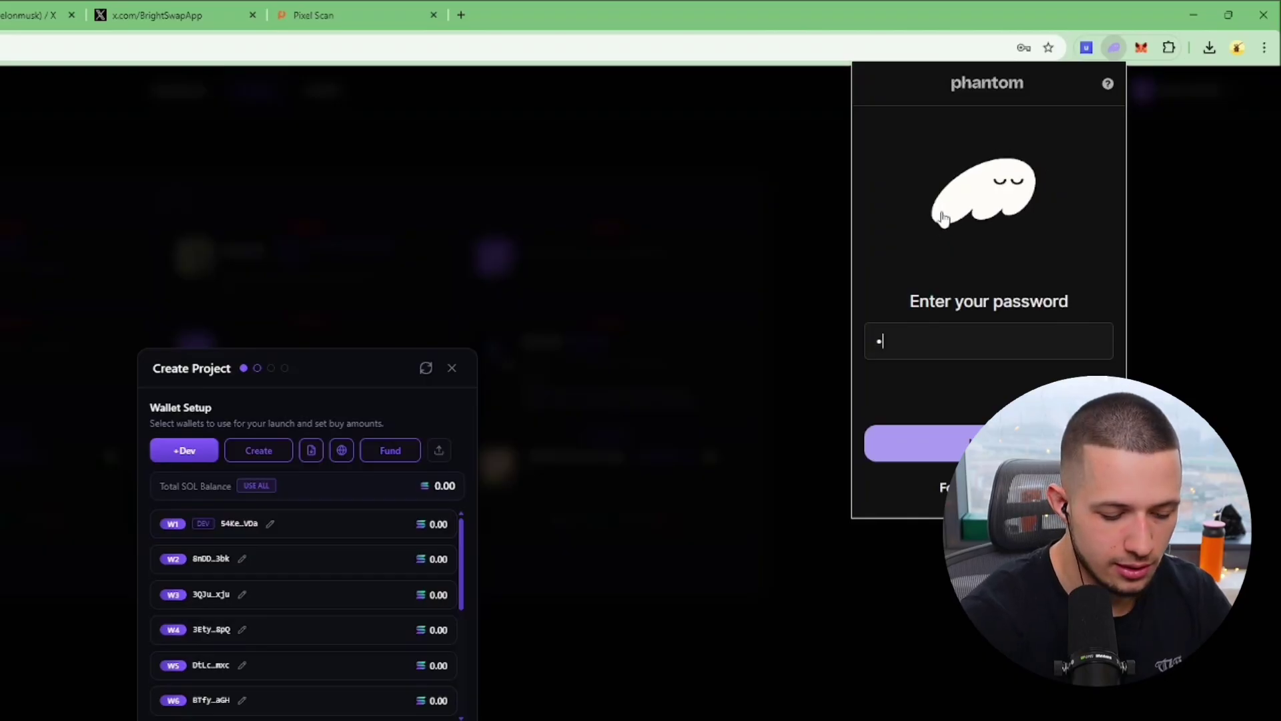
type("••••••")
key("Return")
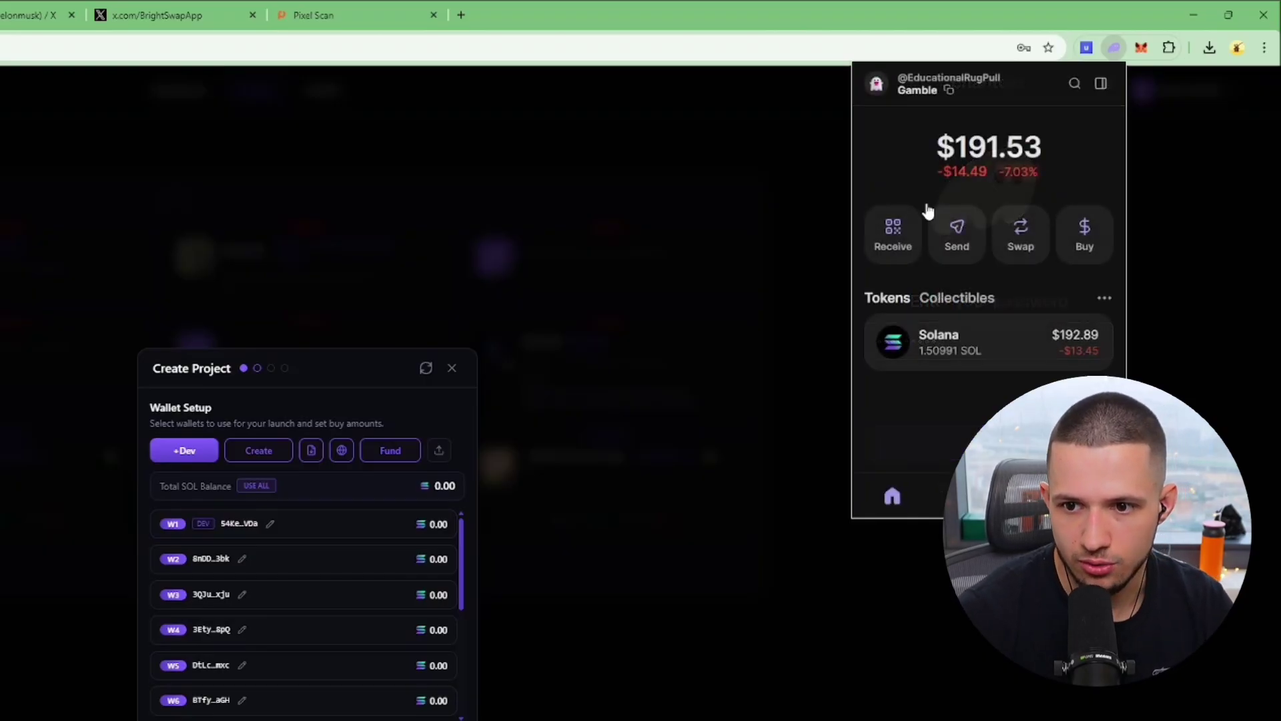
left_click(876, 83)
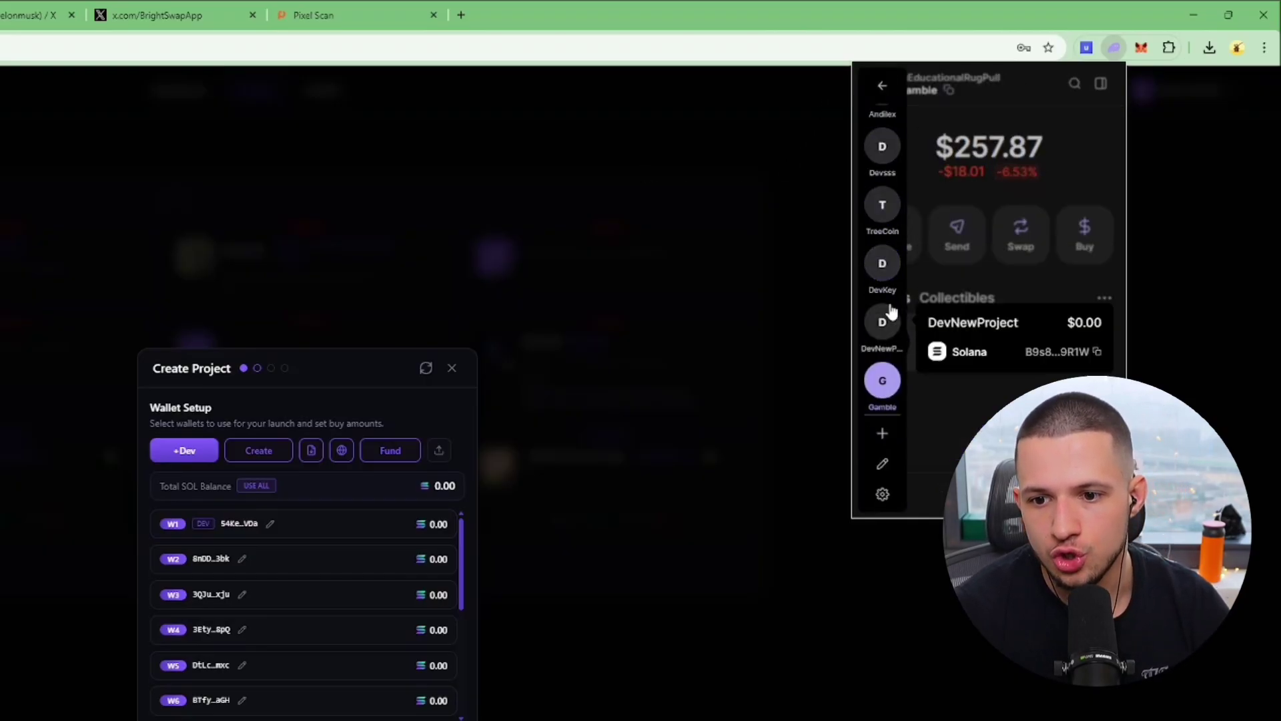
scroll(887, 304, "up", 5)
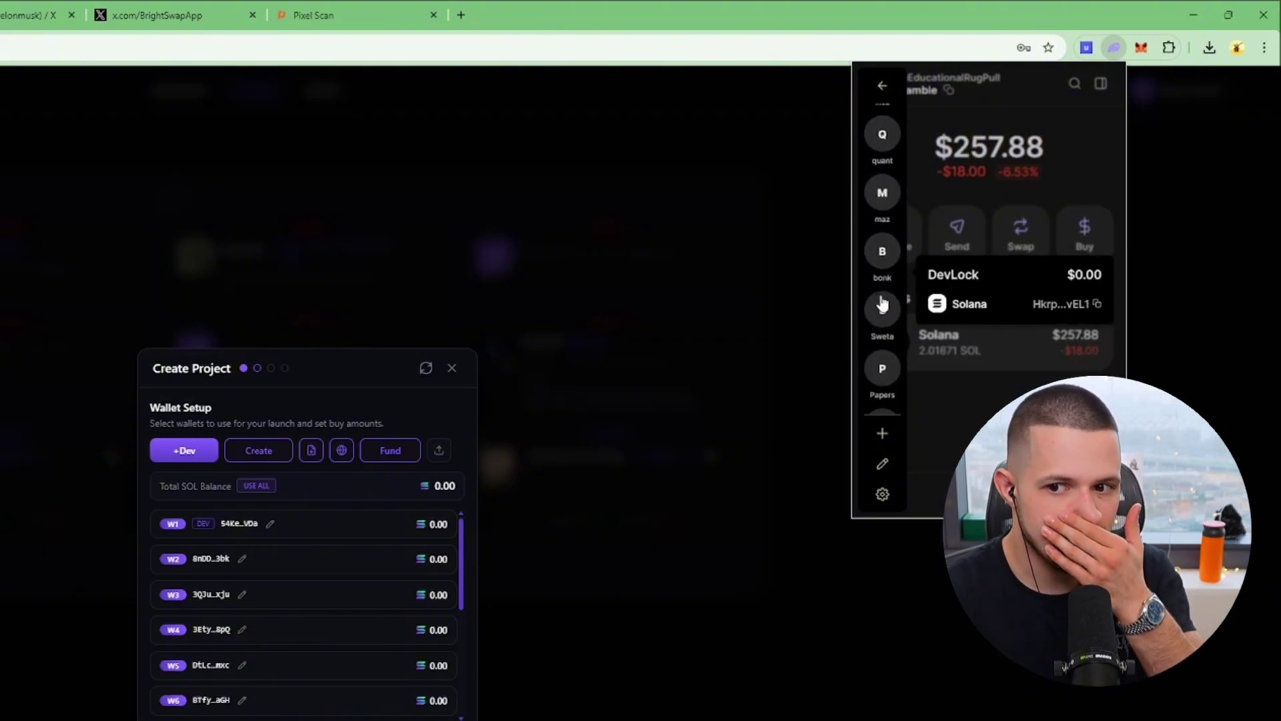
scroll(881, 296, "down", 5)
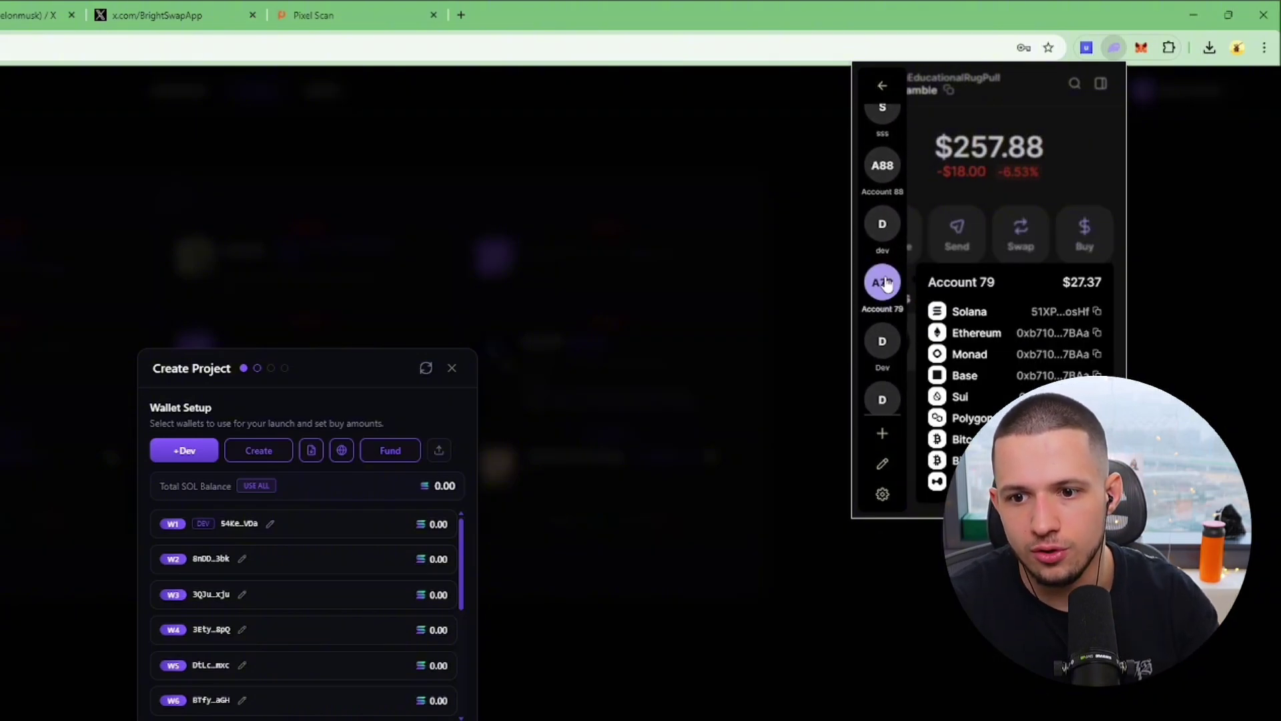
left_click(882, 280)
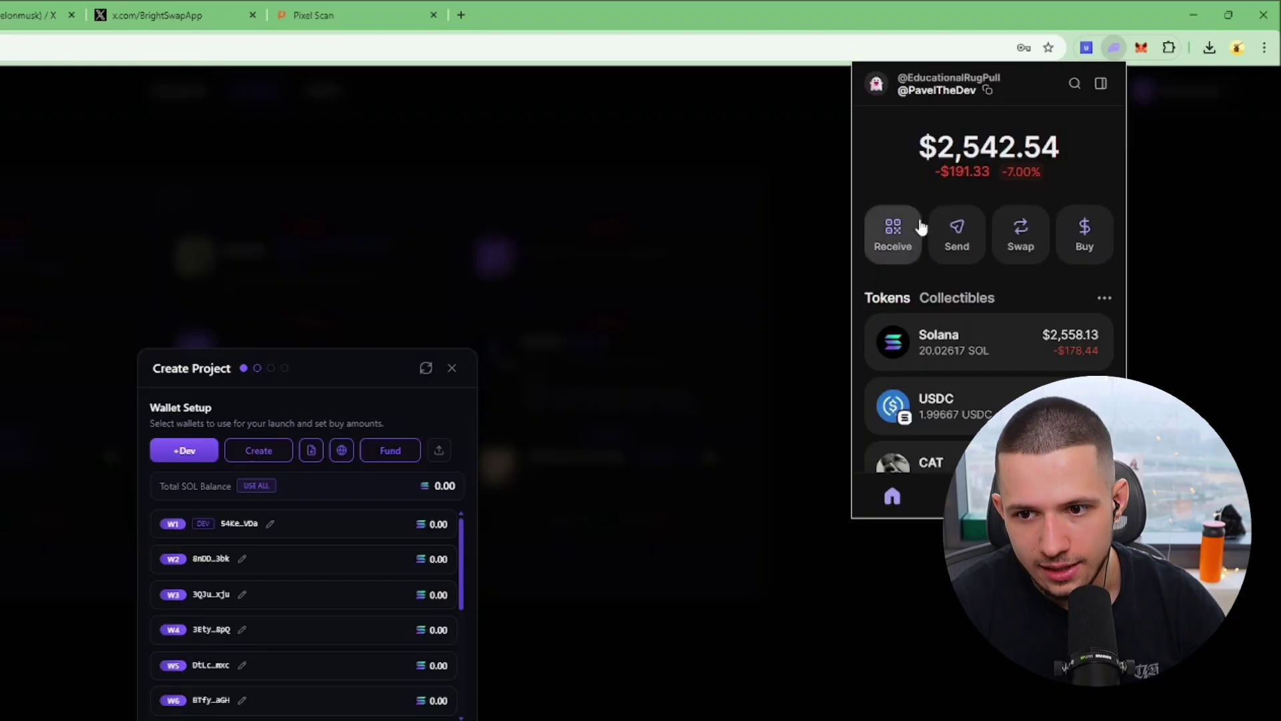
Step: Send 2 SOL from that account to the dev wallet W1 address
left_click(948, 228)
left_click(961, 167)
key("ctrl+v")
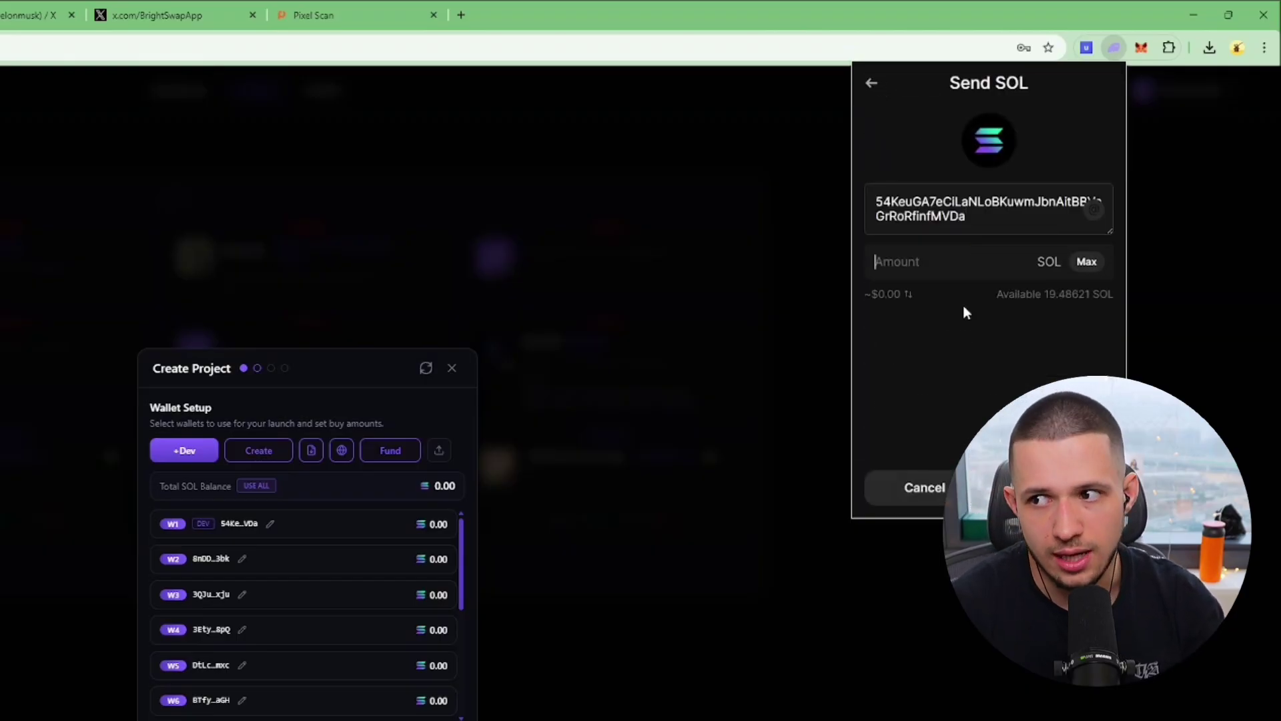
type("2")
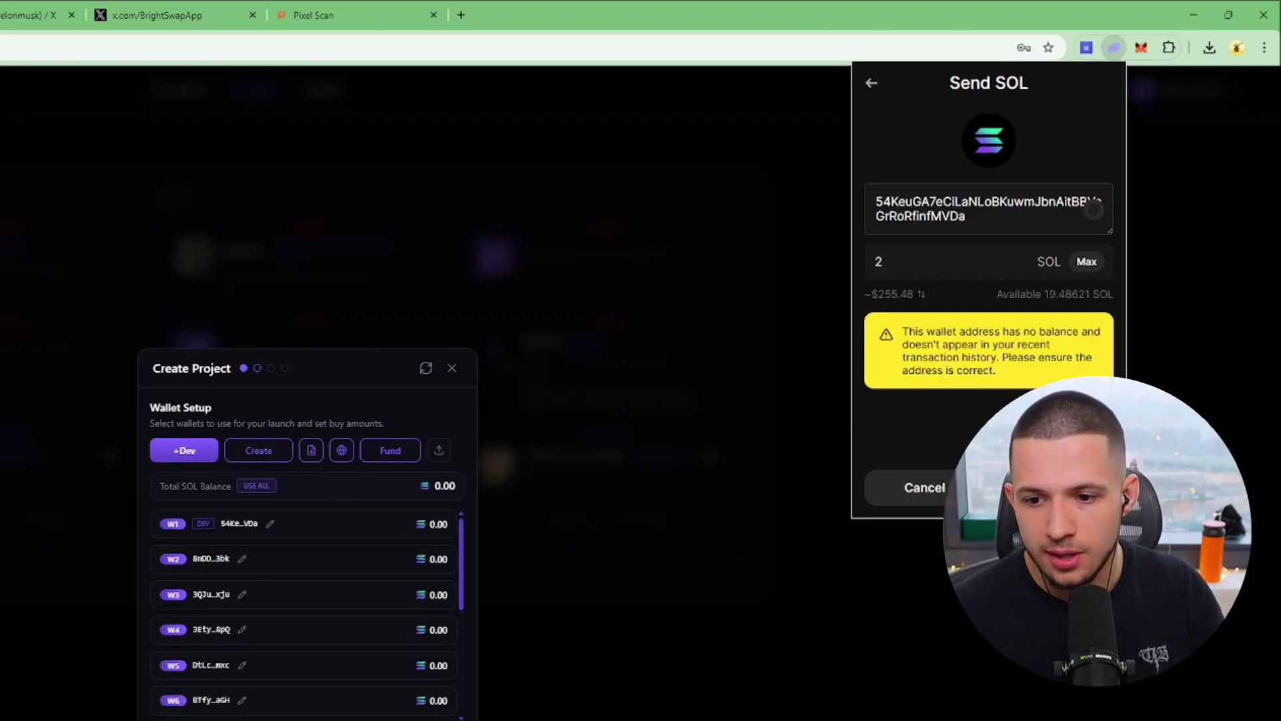
key("Return")
key("Return")
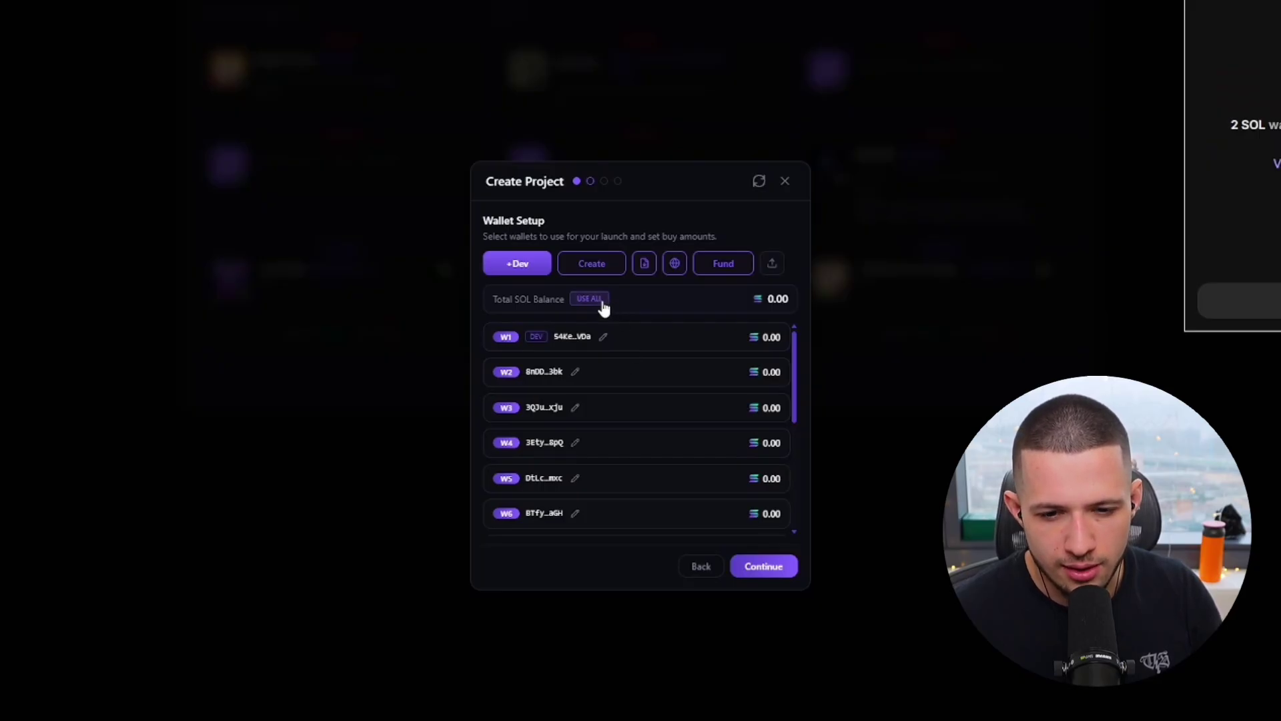
Step: Fund all wallets privately through the Mixer with 12 SOL, split equally at 1 SOL each
left_click(723, 265)
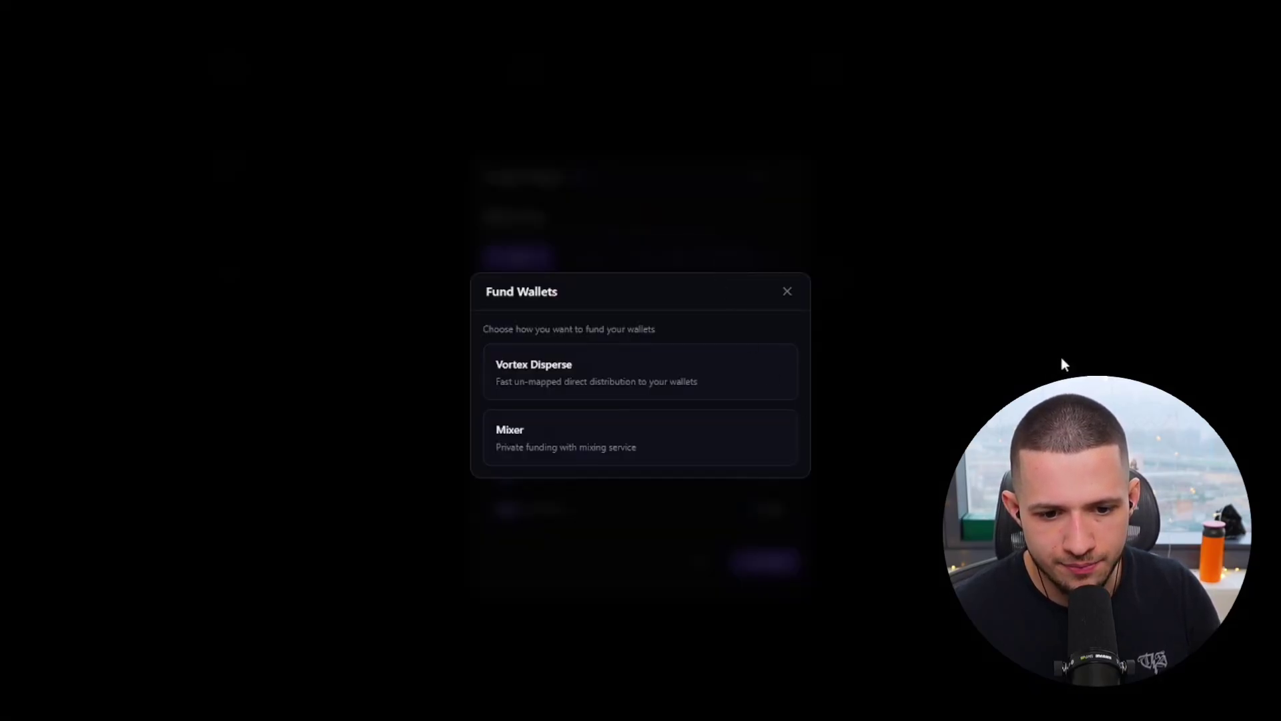
left_click(590, 445)
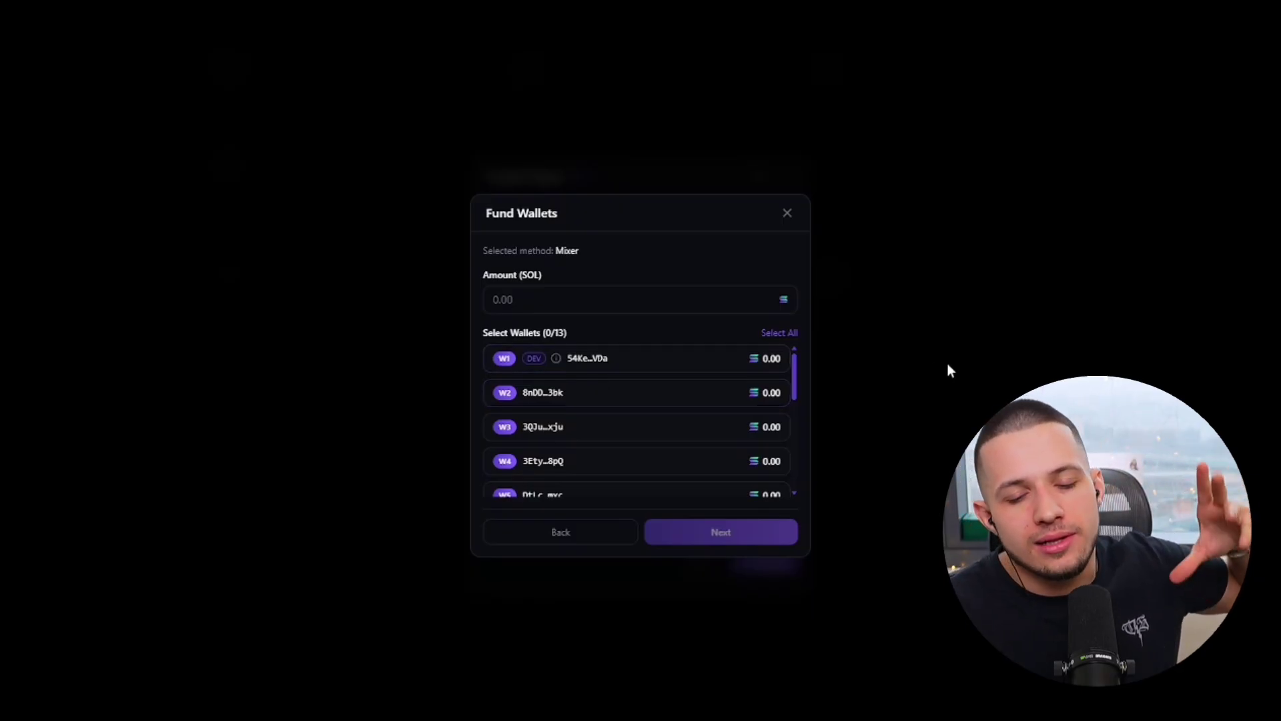
left_click(794, 333)
left_click(700, 310)
type("12")
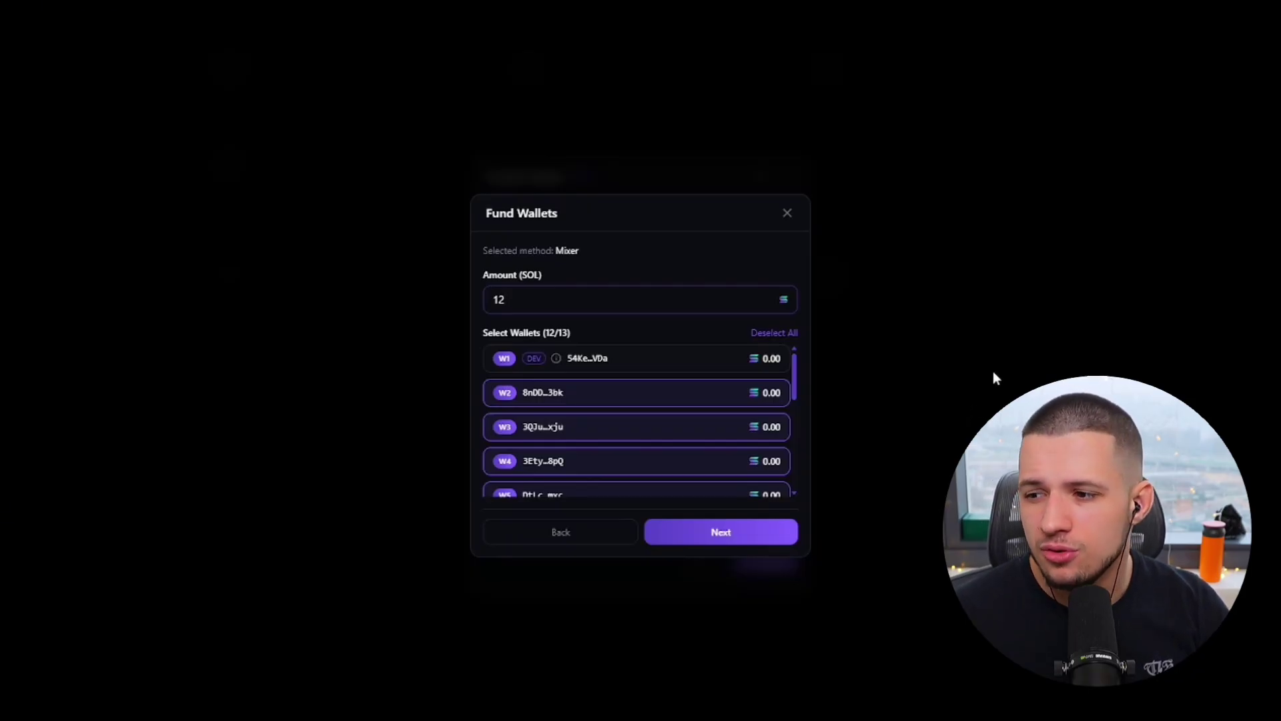
left_click(727, 534)
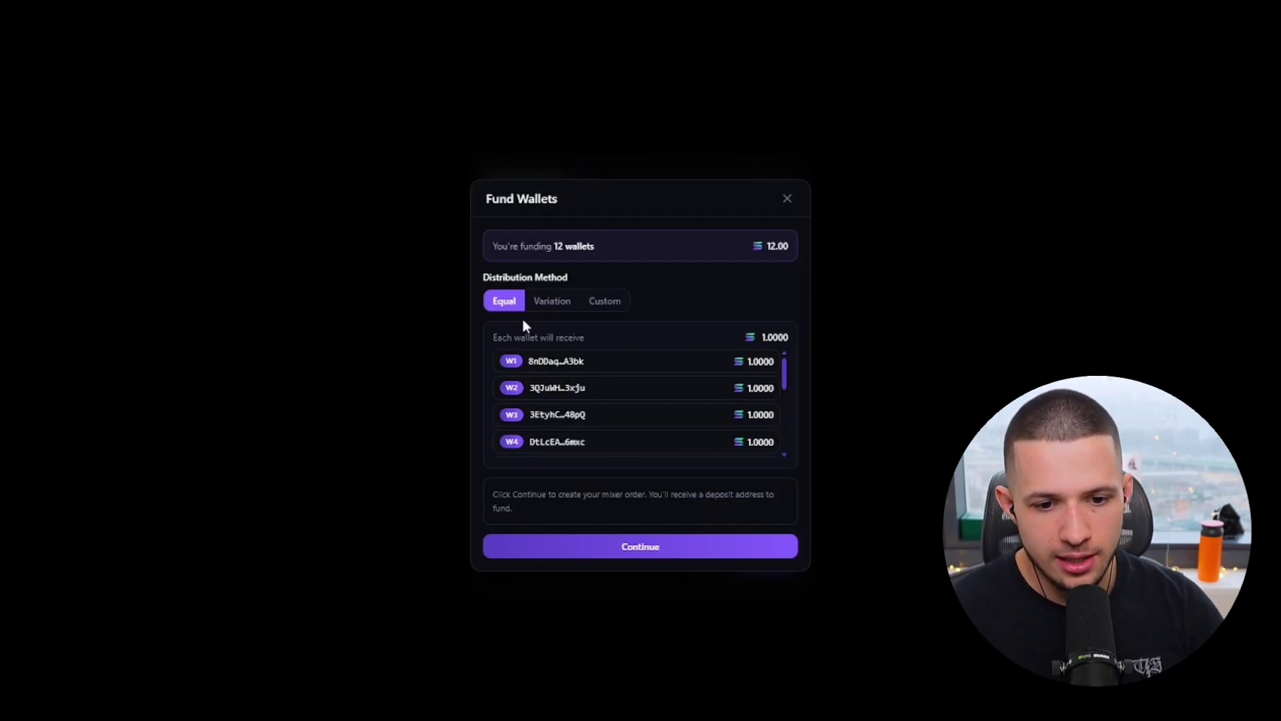
Step: Switch to a Variation split of 0.85–1.15 SOL per wallet and create the 12 SOL mixer order
left_click(550, 301)
left_click_drag(562, 330, 580, 334)
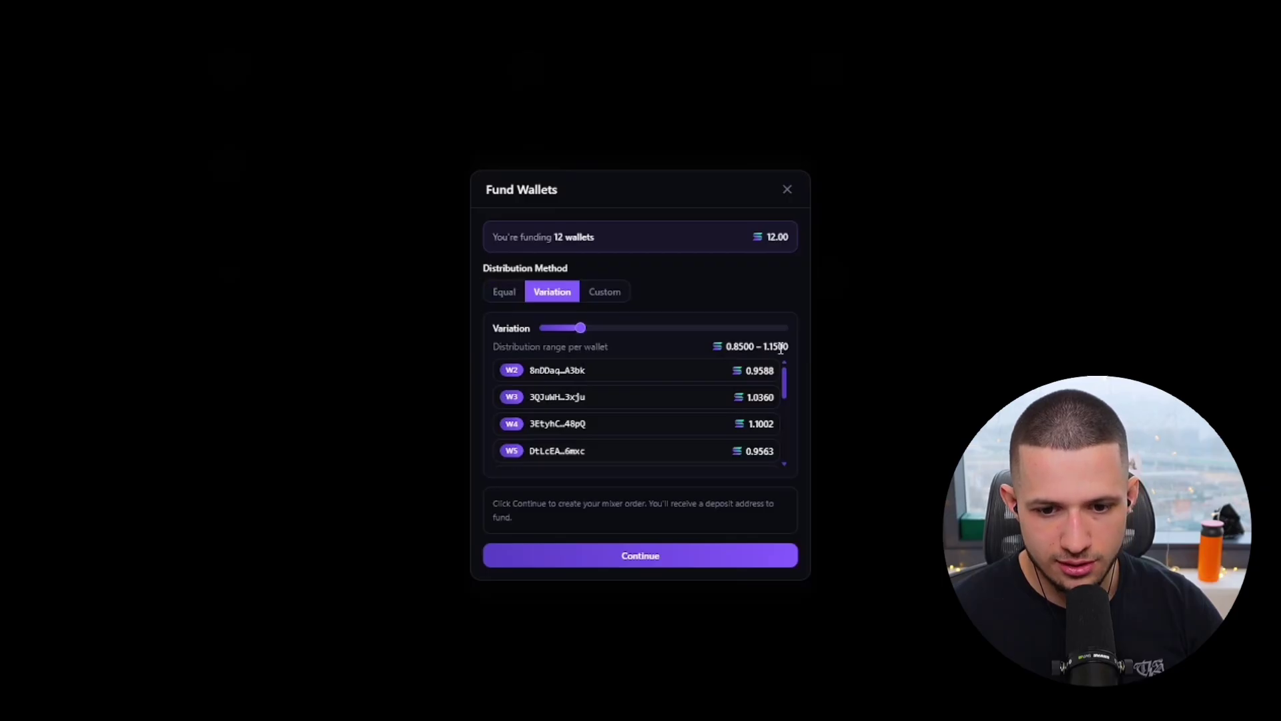
left_click(701, 558)
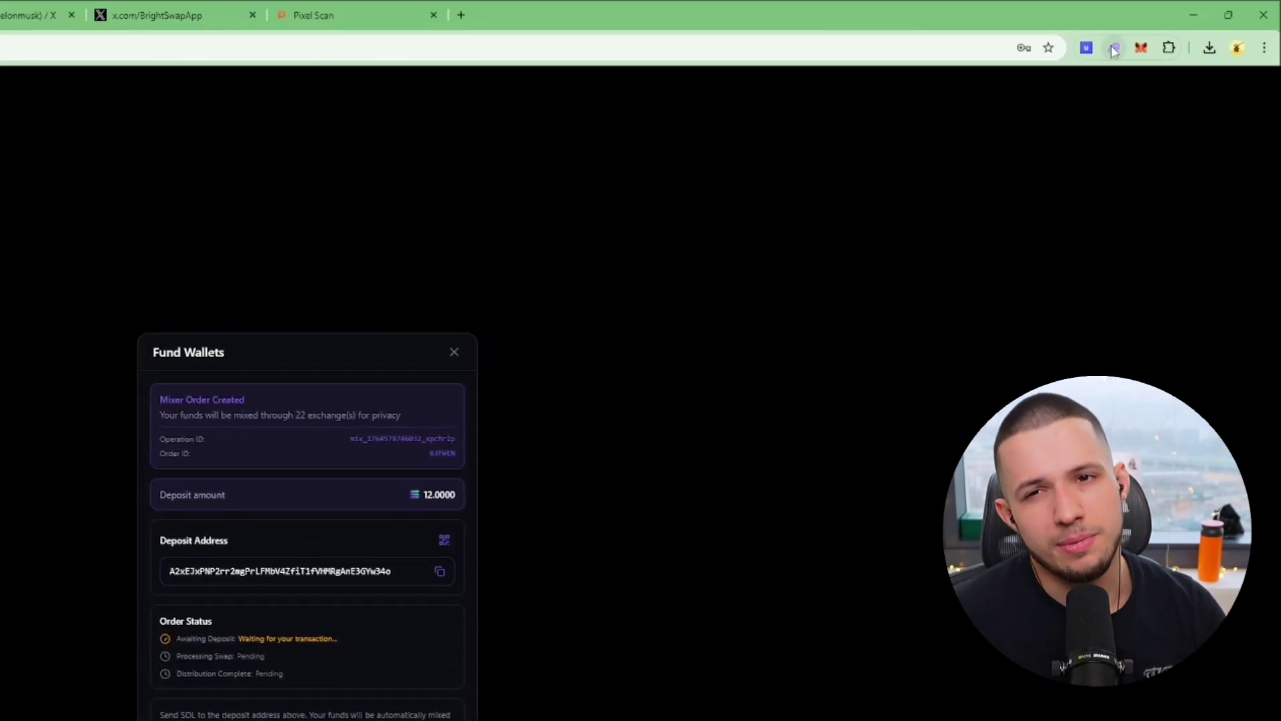
Step: Send 12 SOL from Phantom to the mixer deposit address, then return to Axiom Pulse
left_click(1113, 48)
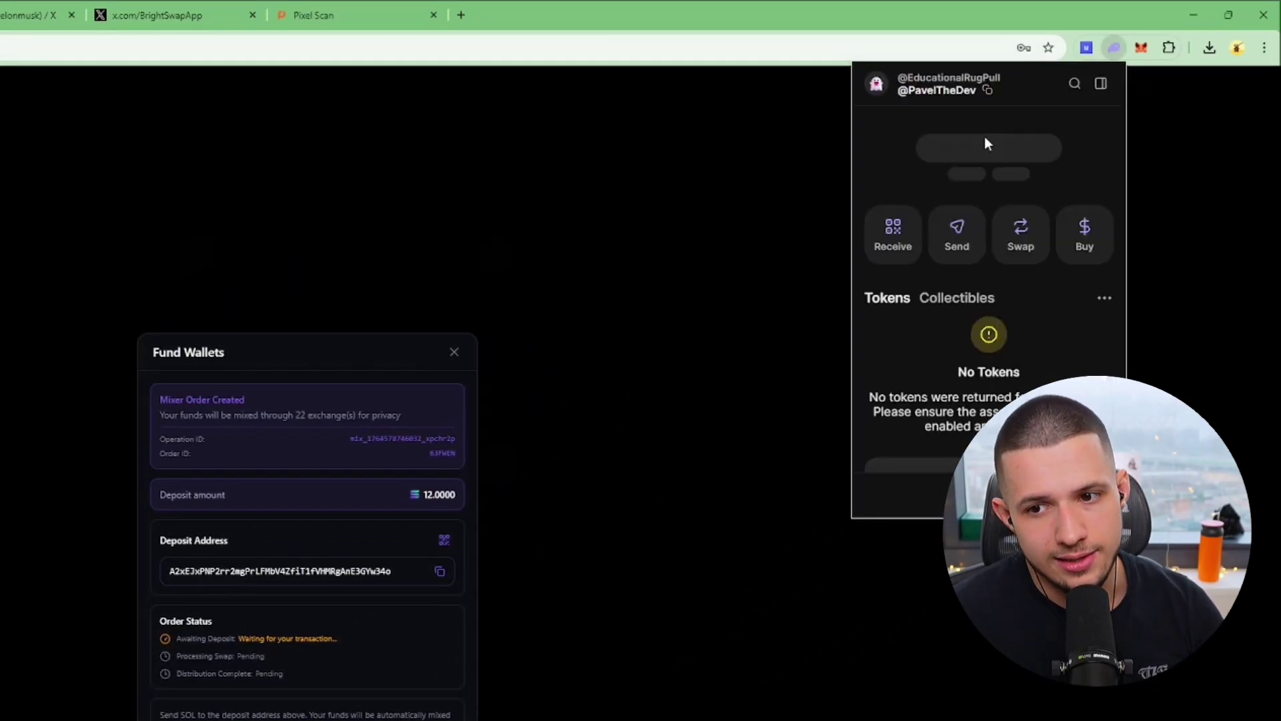
left_click(960, 234)
left_click(979, 160)
left_click(947, 261)
type("12")
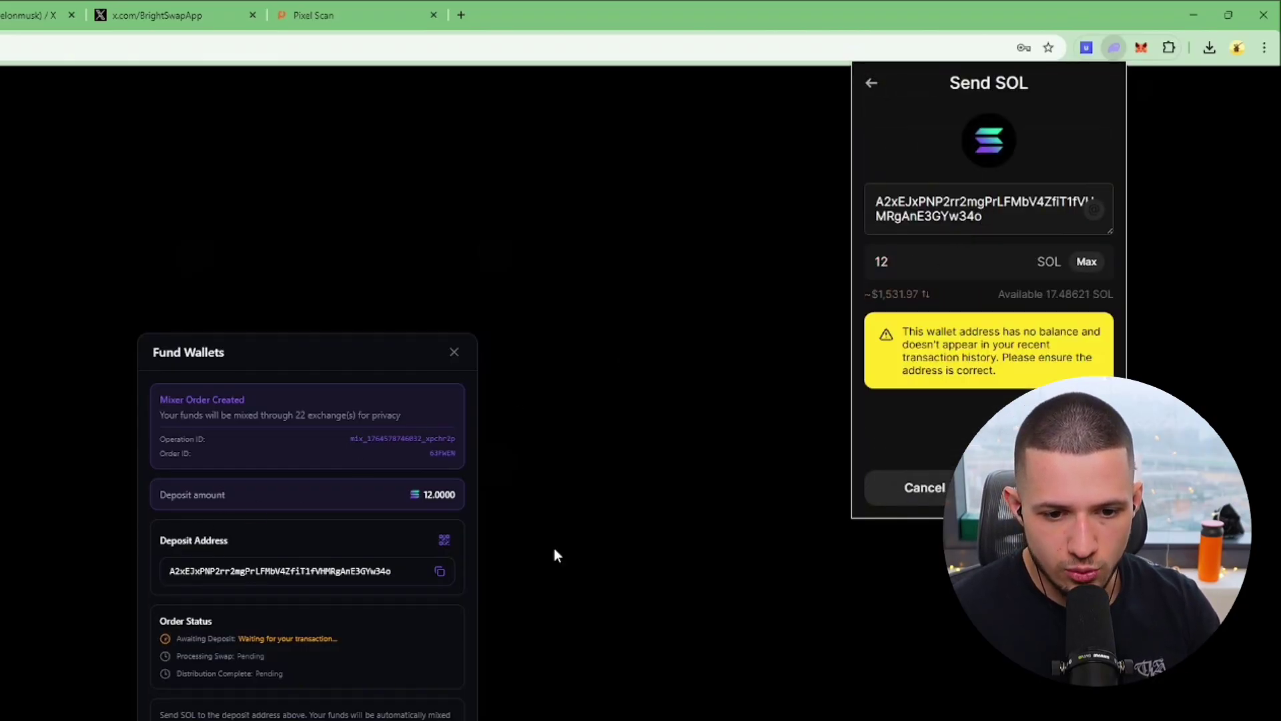
key("Return")
key("Return")
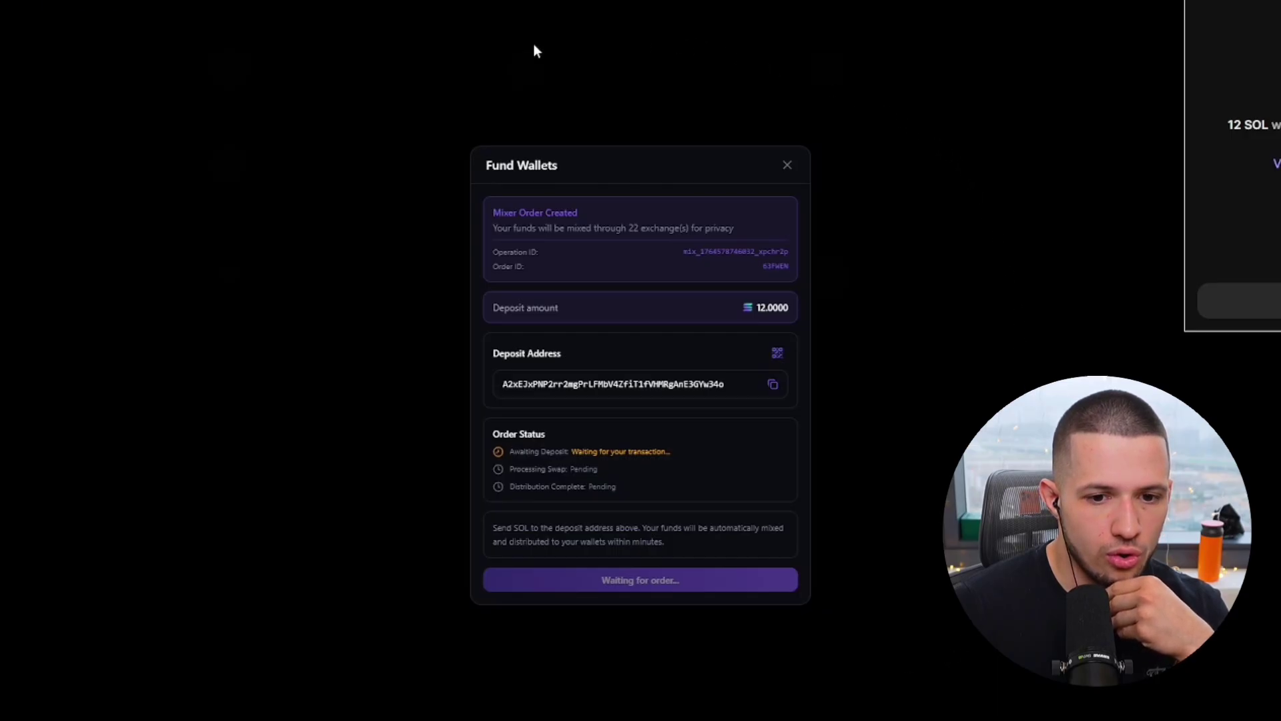
left_click(66, 10)
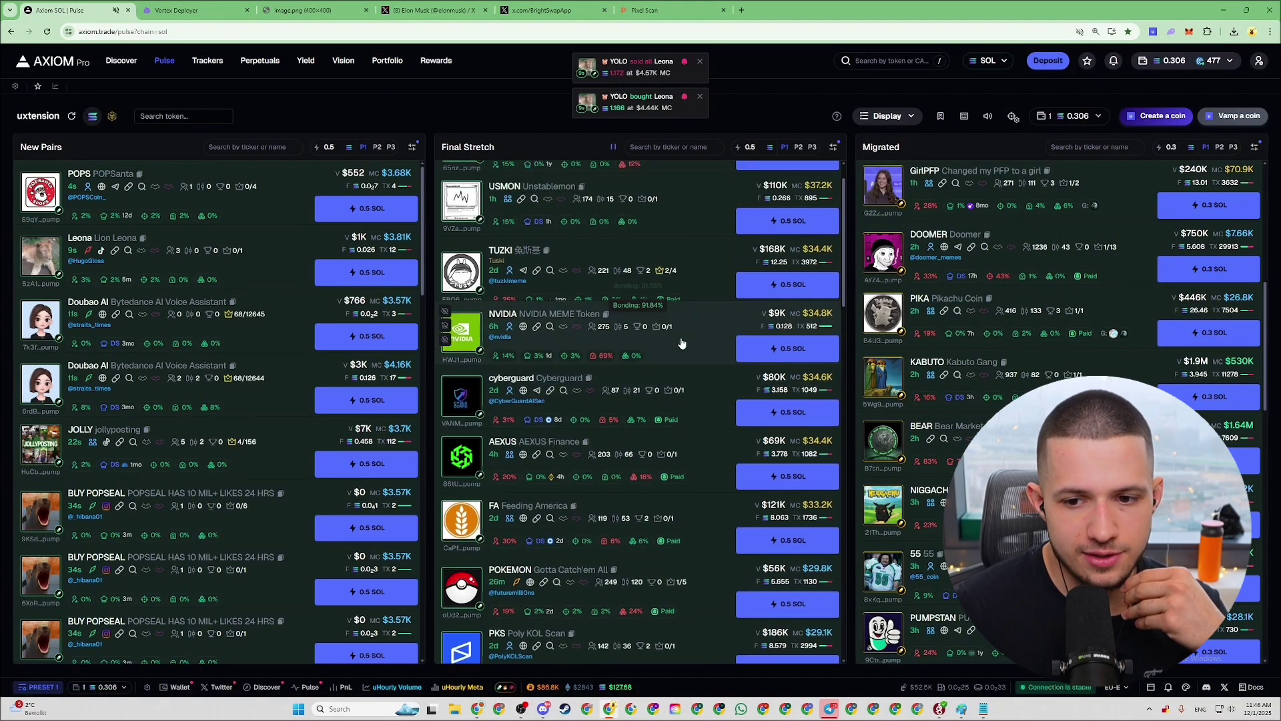
Step: Glance at the token logo image, then go back to the Vortex Deployer project setup
left_click(336, 5)
left_click(194, 10)
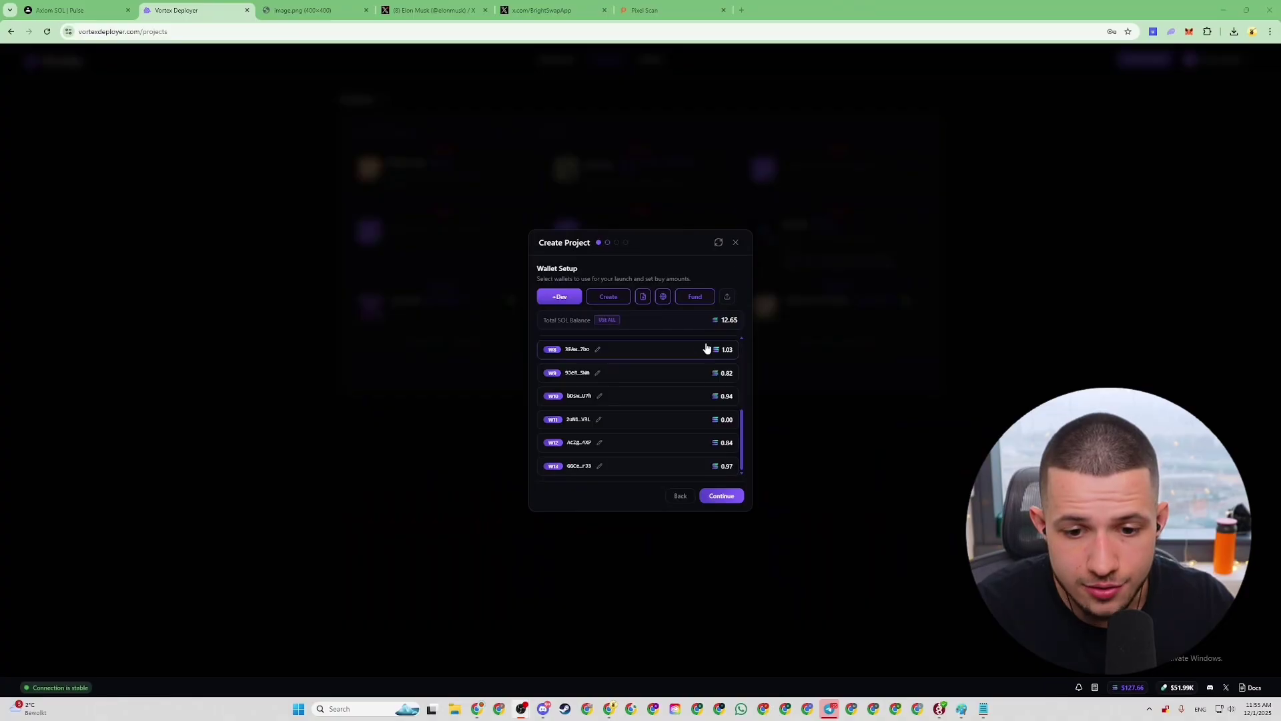
Step: Advance to Buy Mode, then step back to the Wallet Setup list
scroll(698, 355, "up", 3)
scroll(679, 371, "down", 2)
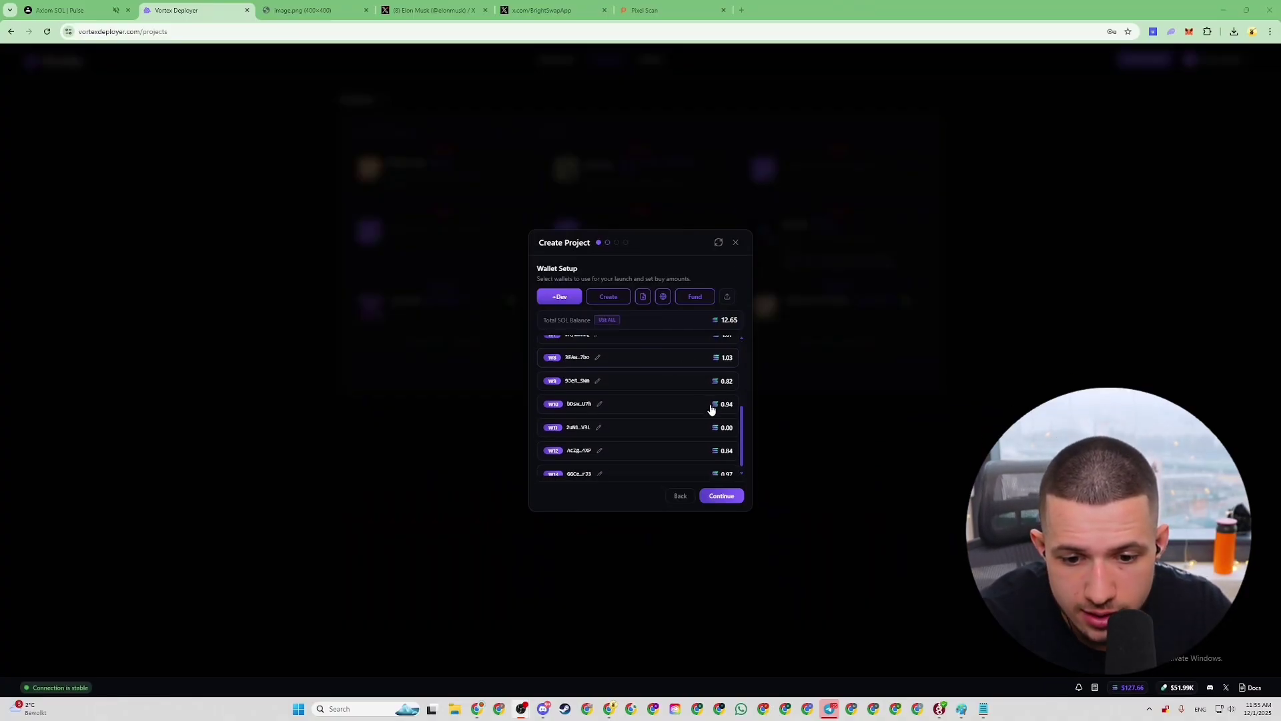
scroll(711, 410, "down", 1)
left_click(739, 498)
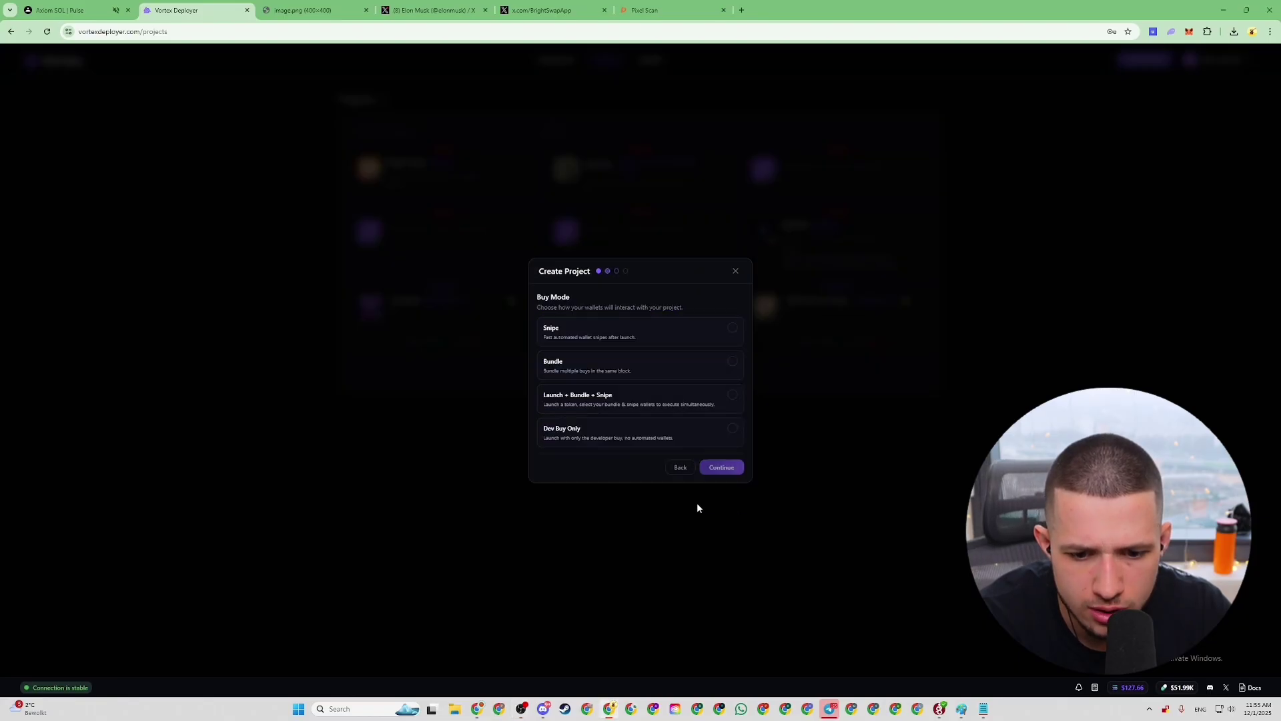
left_click(680, 467)
scroll(699, 367, "up", 5)
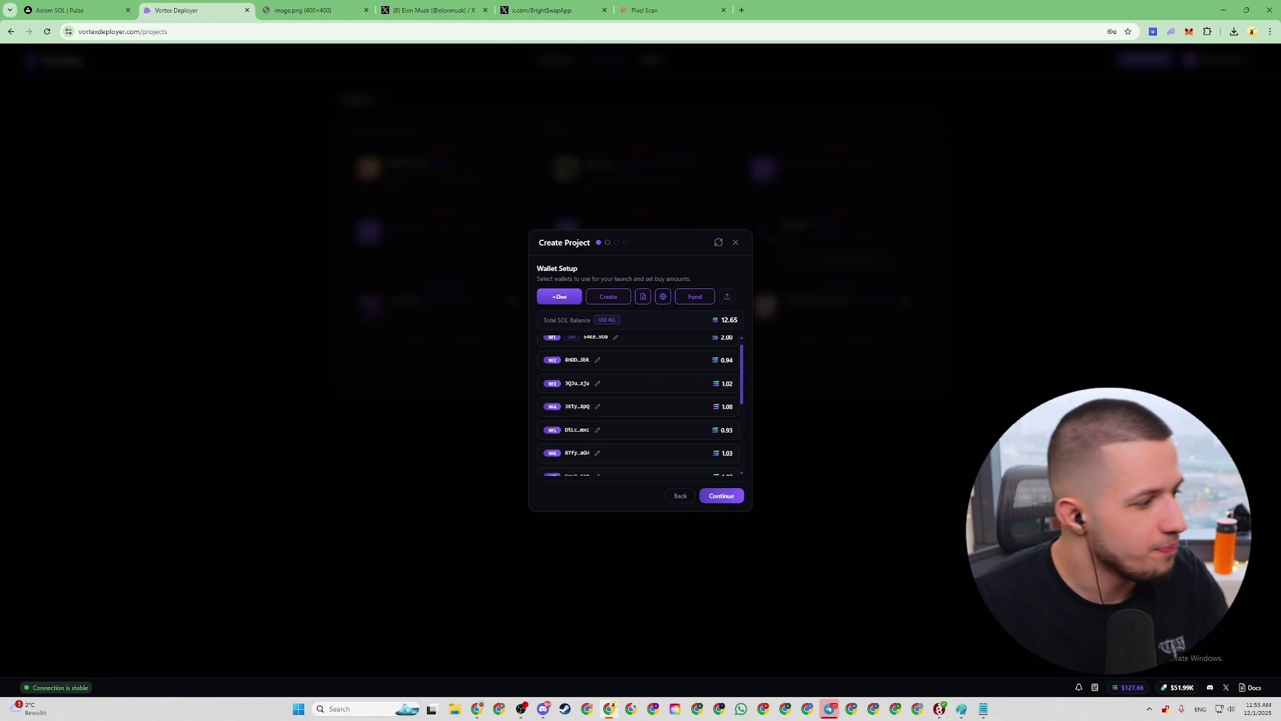
scroll(592, 433, "up", 1)
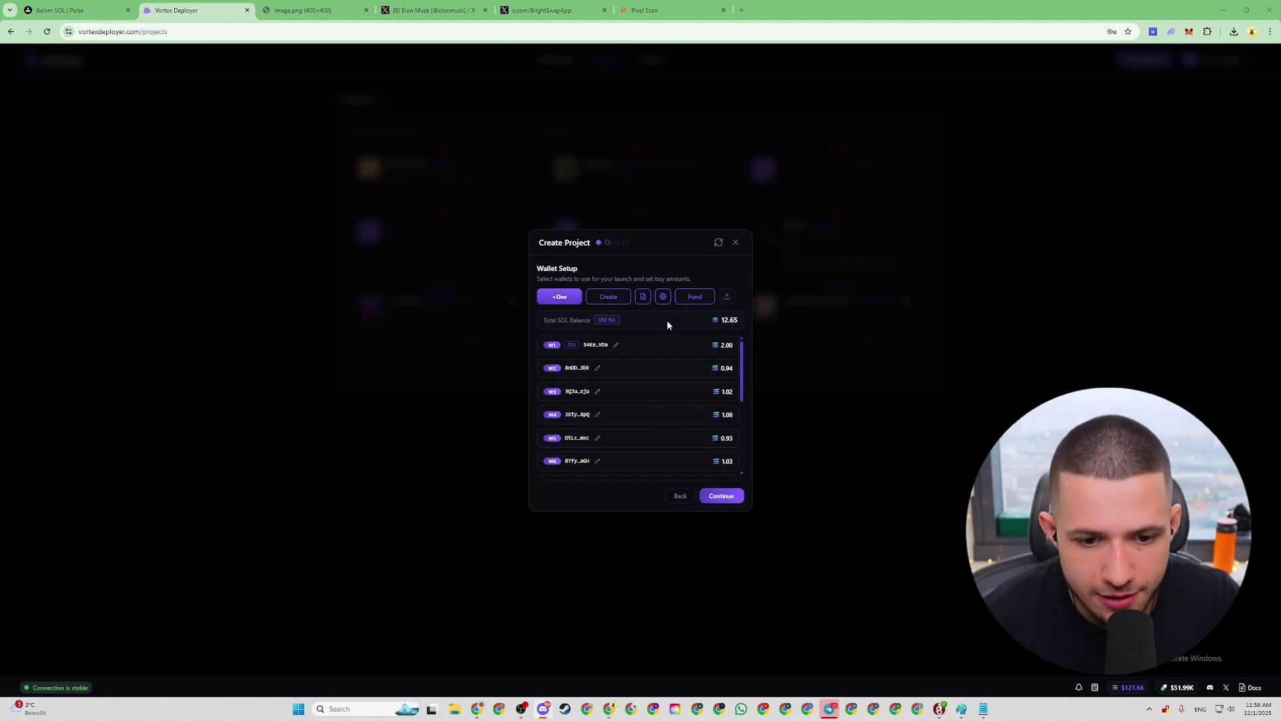
Step: Use all wallets at maximum amounts except the empty W11, and continue to Buy Mode
left_click(657, 347)
left_click(609, 309)
scroll(596, 415, "down", 1)
scroll(634, 394, "up", 1)
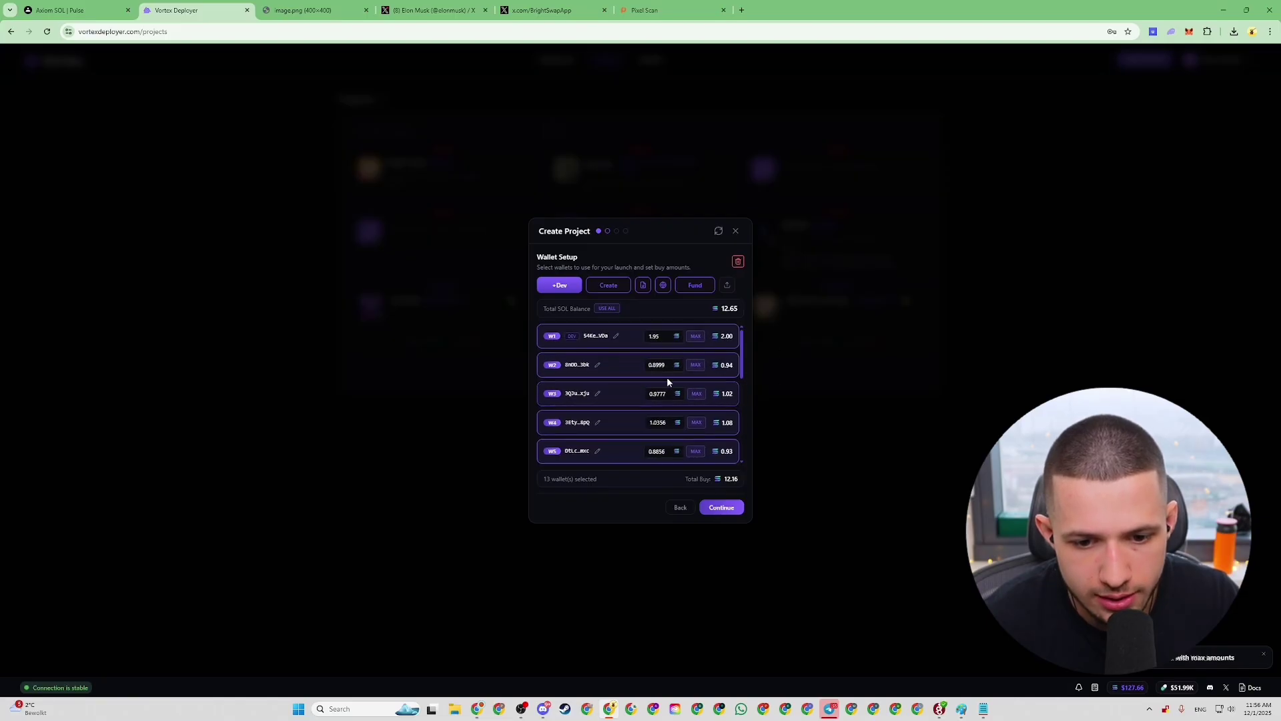
scroll(634, 401, "down", 3)
left_click(717, 395)
scroll(590, 366, "up", 3)
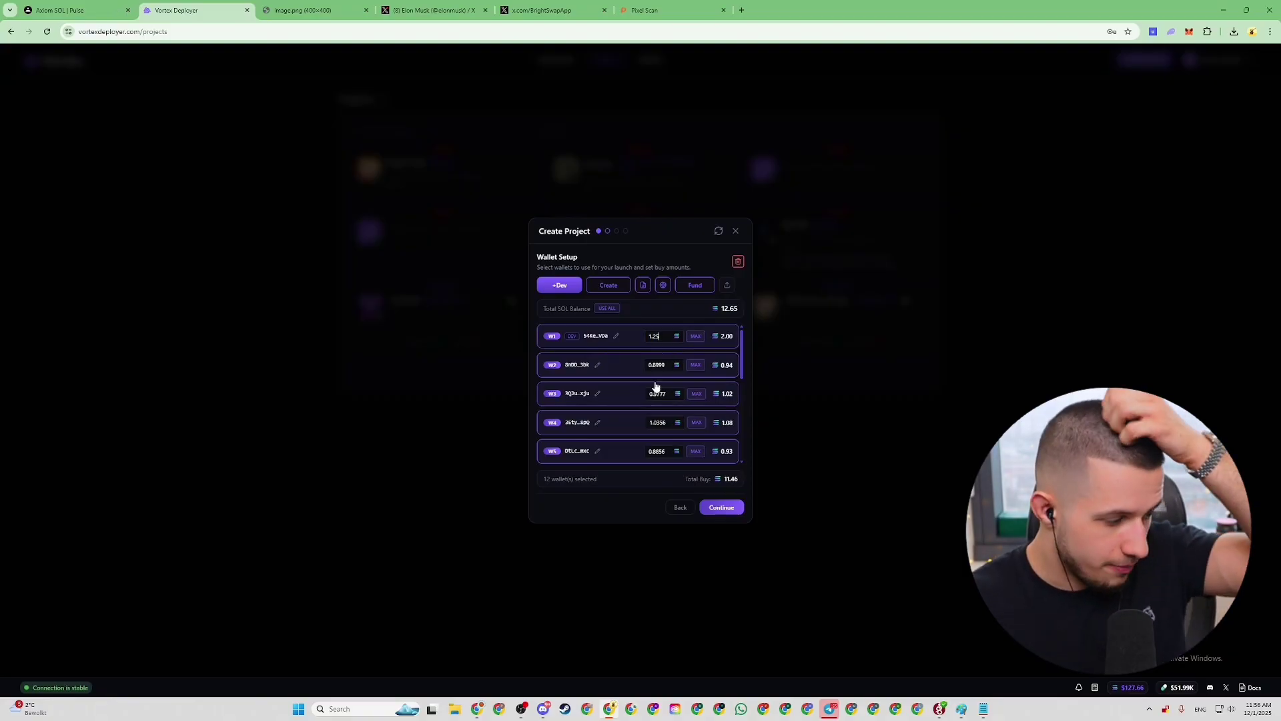
left_click(722, 508)
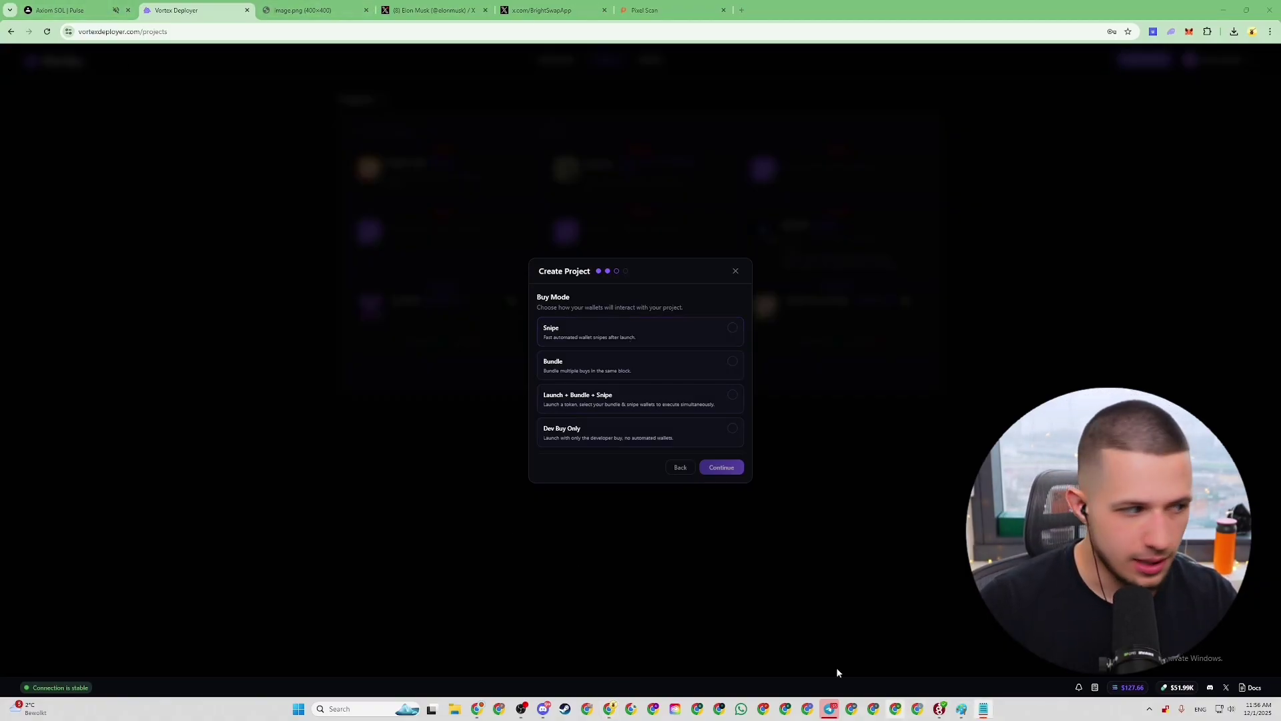
Step: Sketch L-shaped chart axes and a rising jagged line on the Paint canvas
key("alt+Tab")
mouse_move(620, 294)
left_mouse_down()
mouse_move(607, 443)
mouse_move(978, 477)
left_mouse_up()
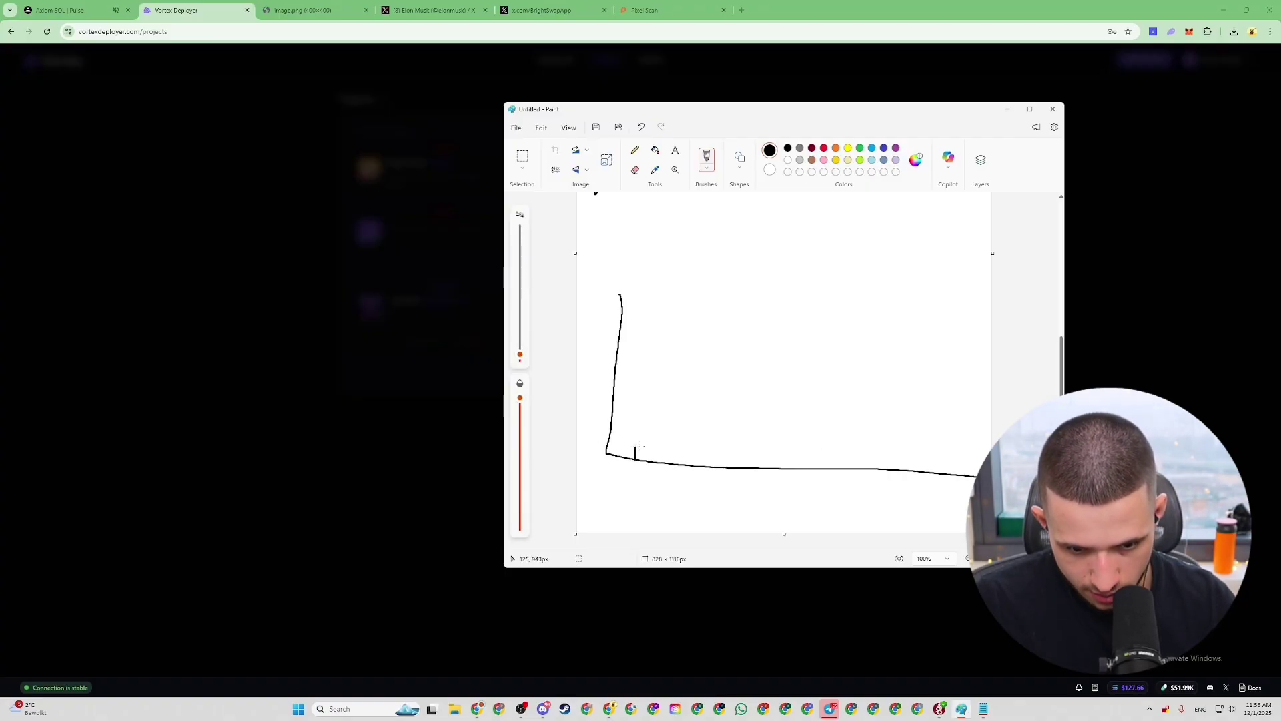
left_click_drag(642, 443, 691, 401)
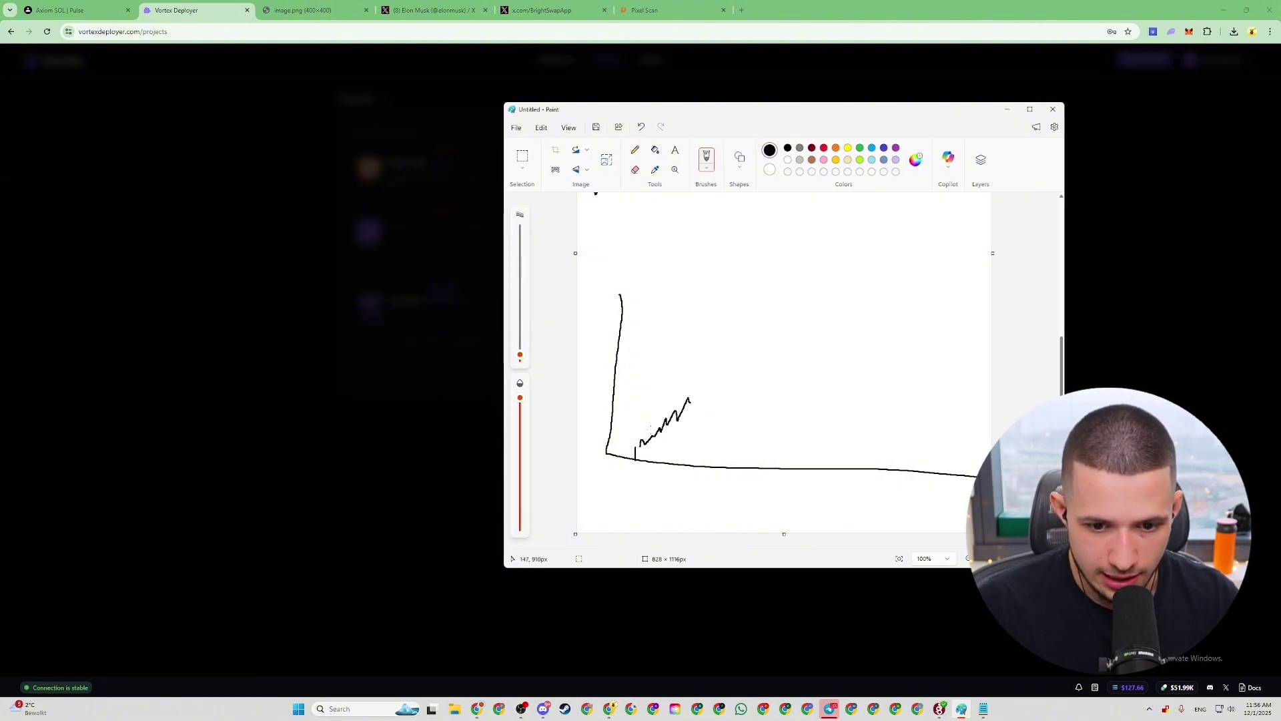
Step: Reposition the Paint window, add a second rising zigzag, and minimize Paint
mouse_move(589, 113)
left_mouse_down()
mouse_move(477, 419)
mouse_move(456, 189)
mouse_move(431, 144)
left_mouse_up()
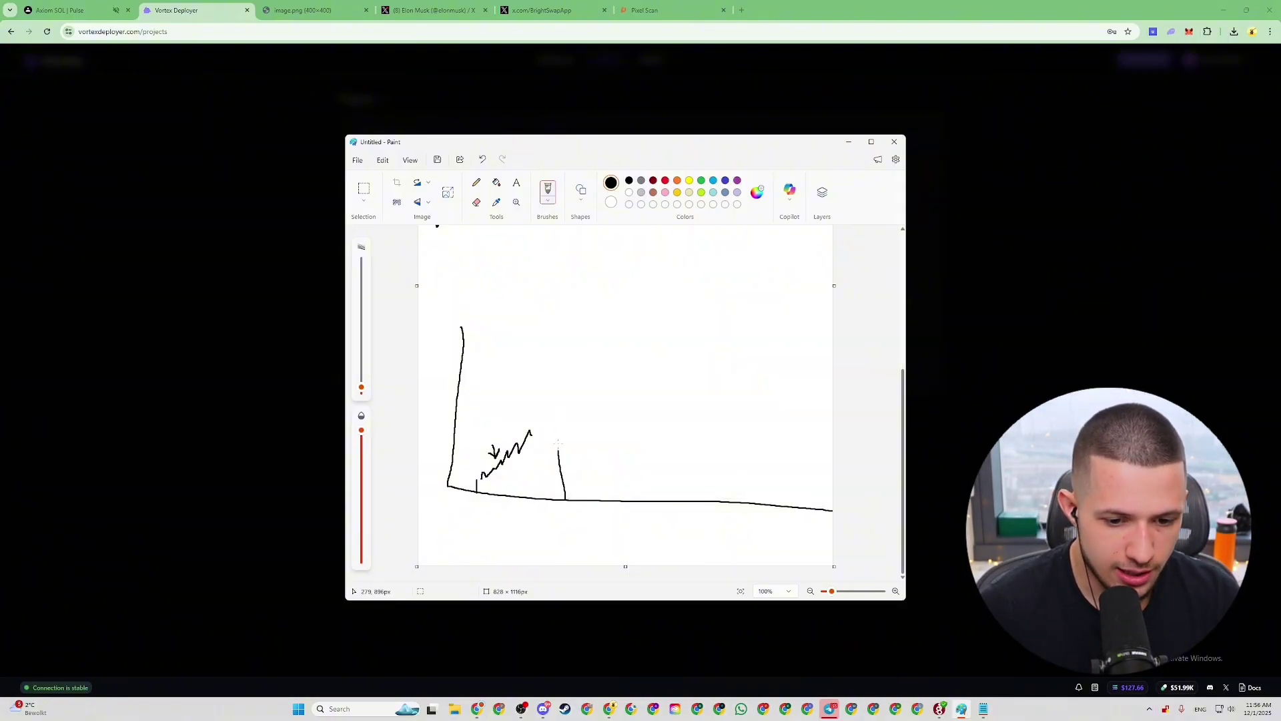
mouse_move(624, 145)
left_mouse_down()
mouse_move(316, 364)
mouse_move(498, 281)
mouse_move(592, 172)
left_mouse_up()
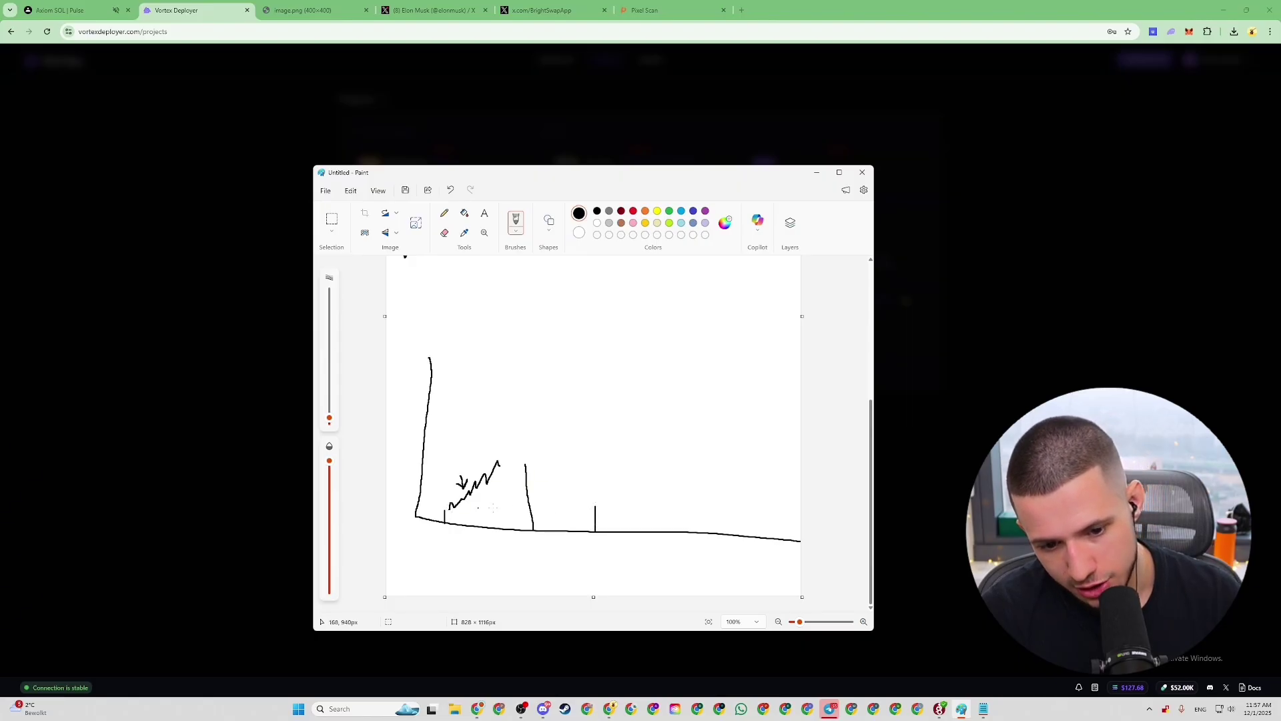
left_click_drag(601, 497, 653, 451)
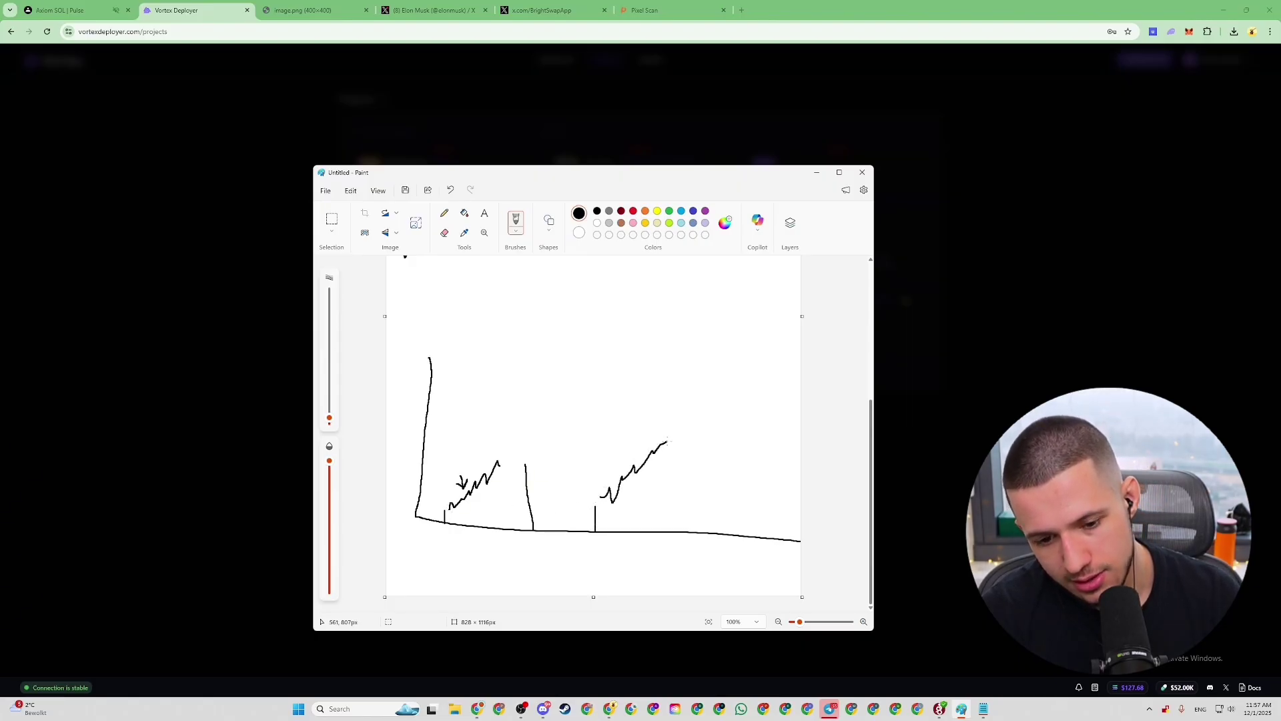
mouse_move(696, 179)
left_mouse_down()
mouse_move(205, 507)
mouse_move(530, 312)
mouse_move(627, 189)
left_mouse_up()
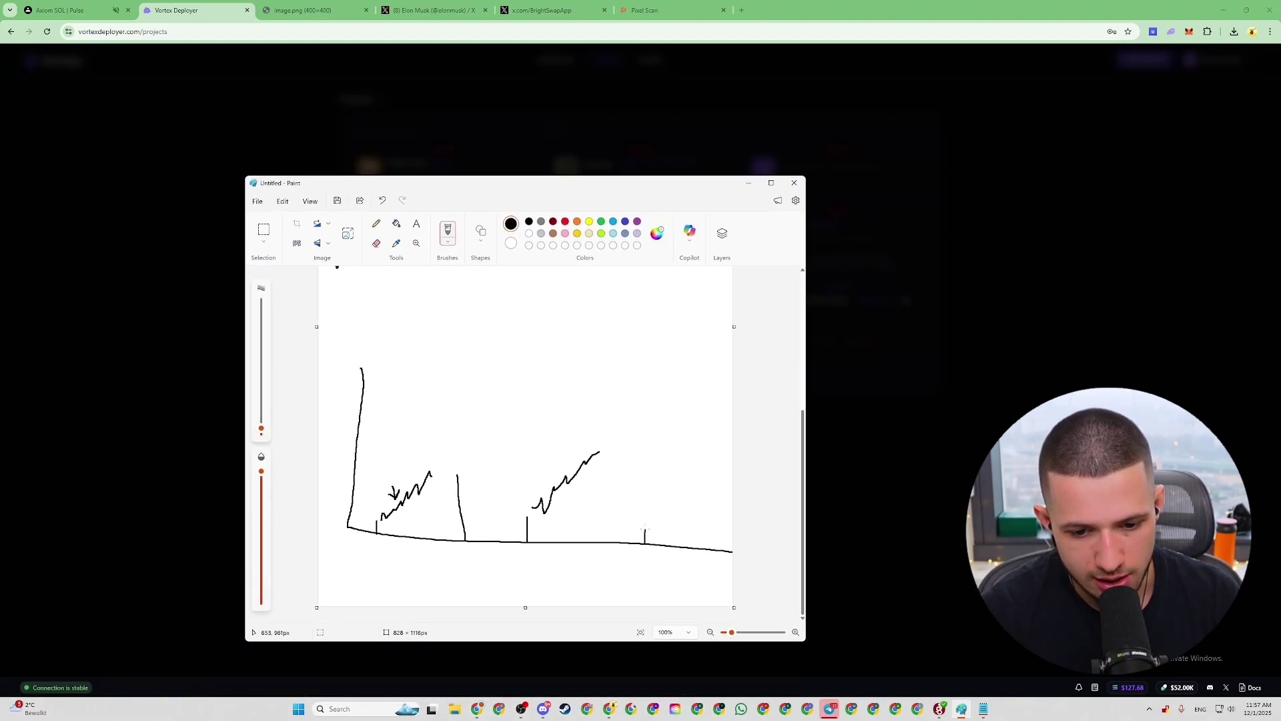
left_click(750, 182)
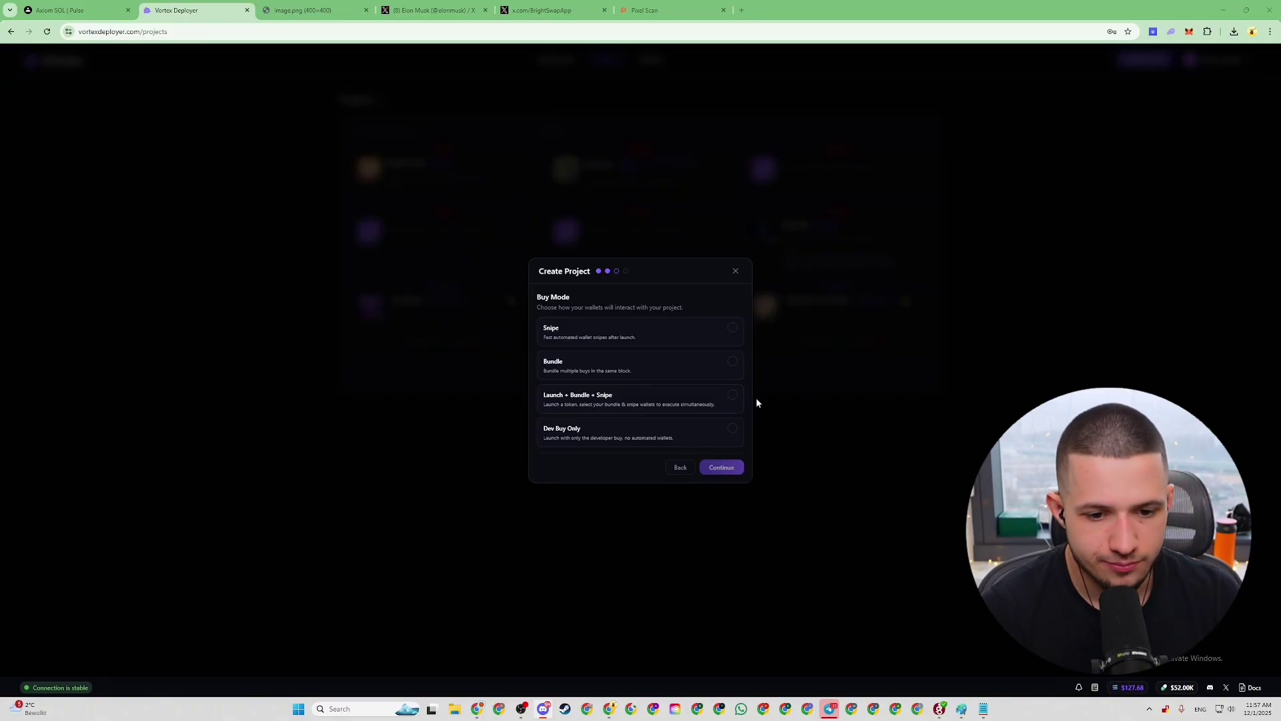
Step: Choose the Launch + Bundle + Snipe buy mode and add a short vertical mark in Paint
left_click(681, 404)
left_click(734, 468)
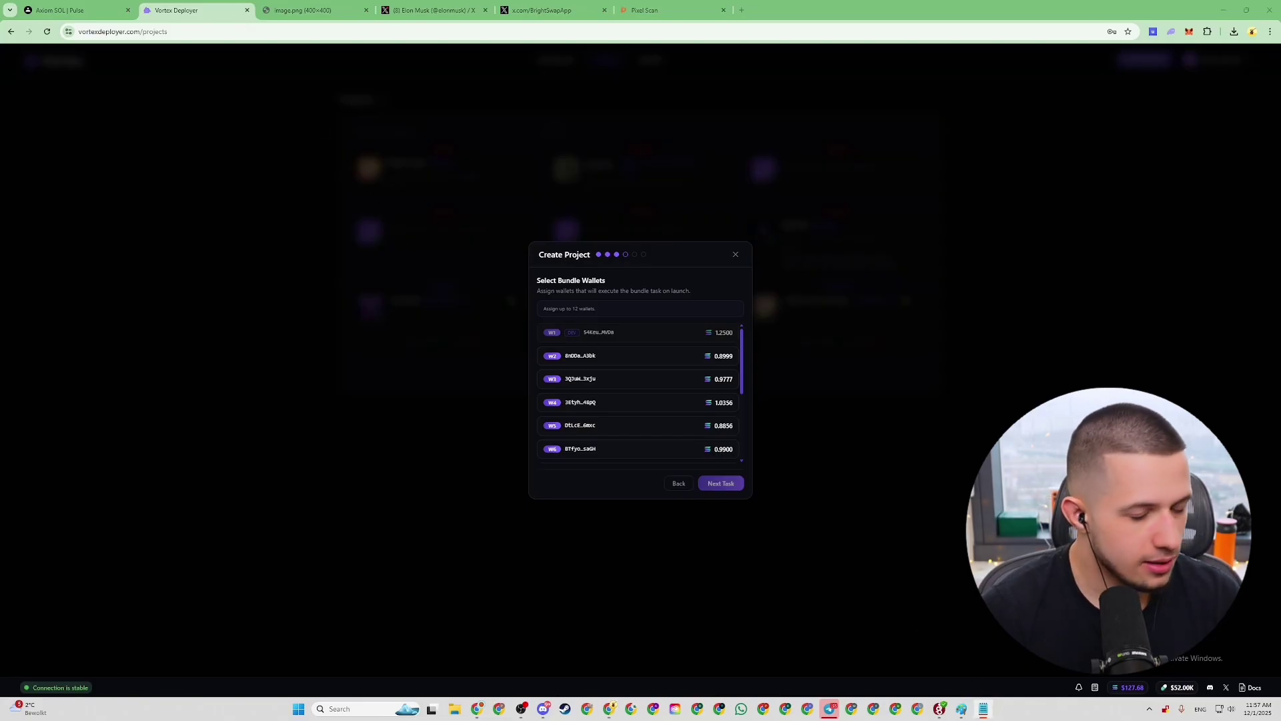
left_click(983, 709)
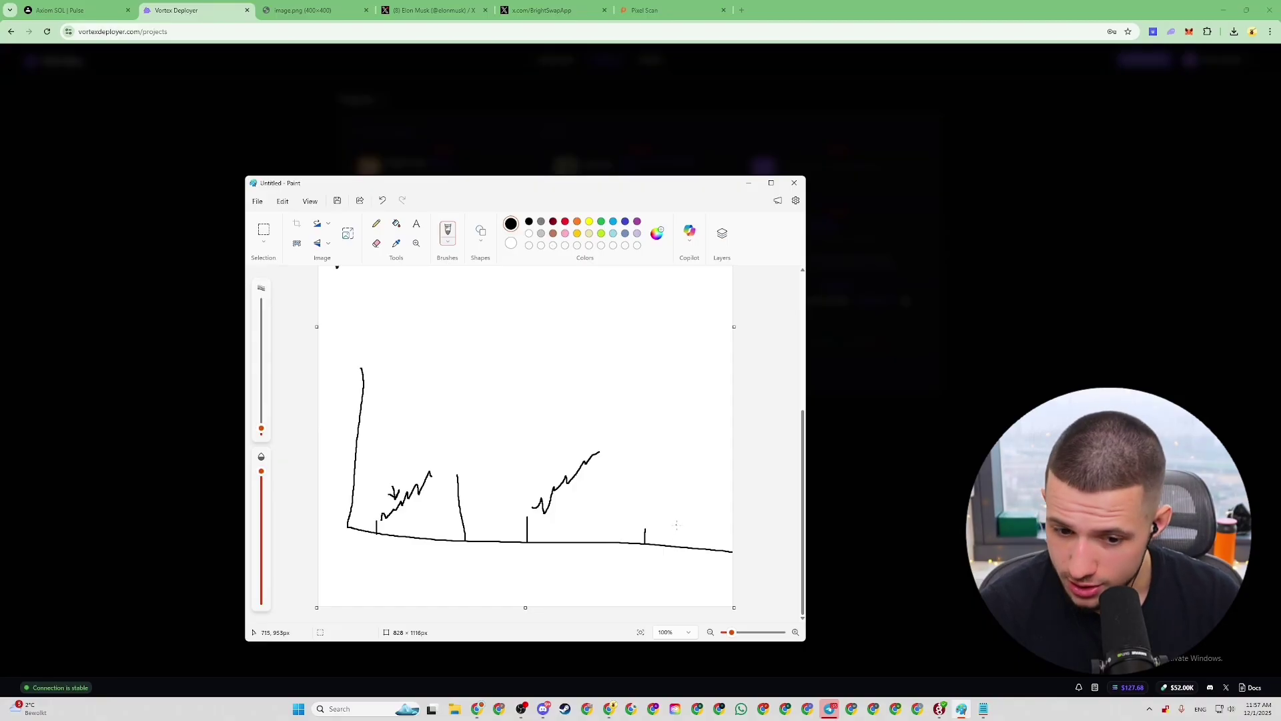
left_click_drag(678, 549, 674, 521)
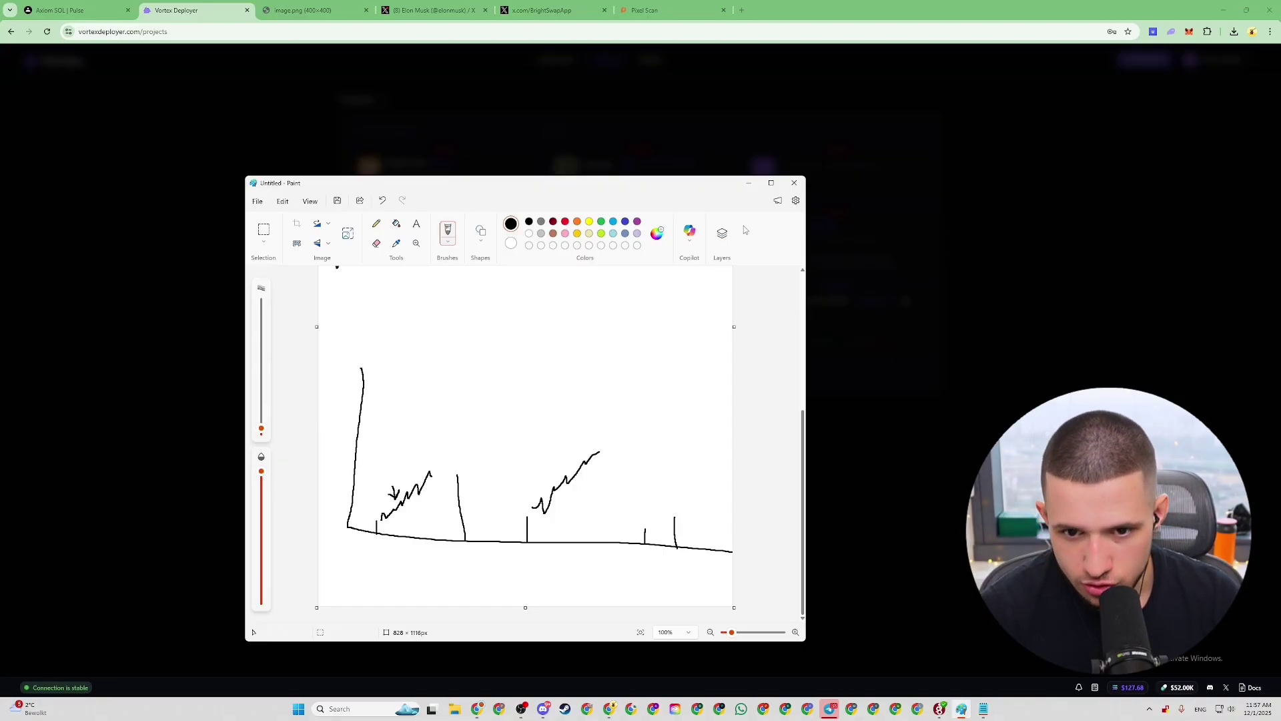
left_click(749, 182)
Step: Assign W2, W5 and W3 as bundle wallets totalling 2.76 SOL
left_click(726, 360)
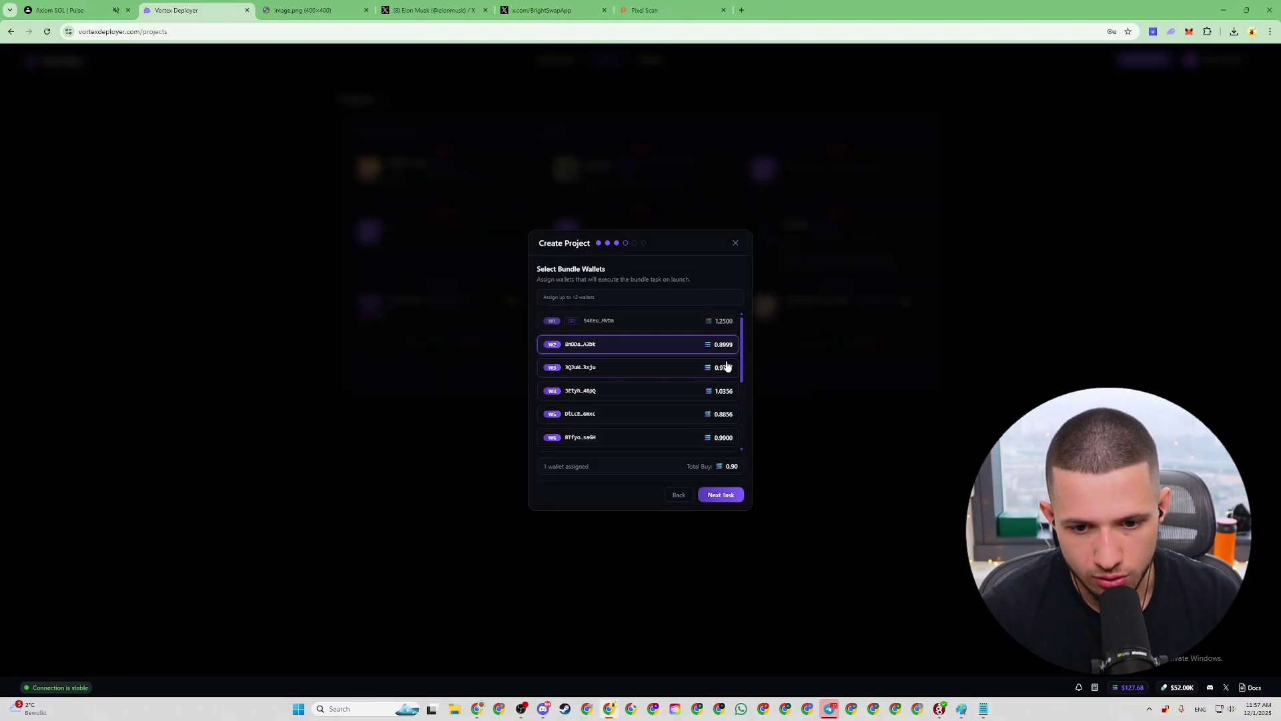
left_click(724, 414)
left_click(726, 367)
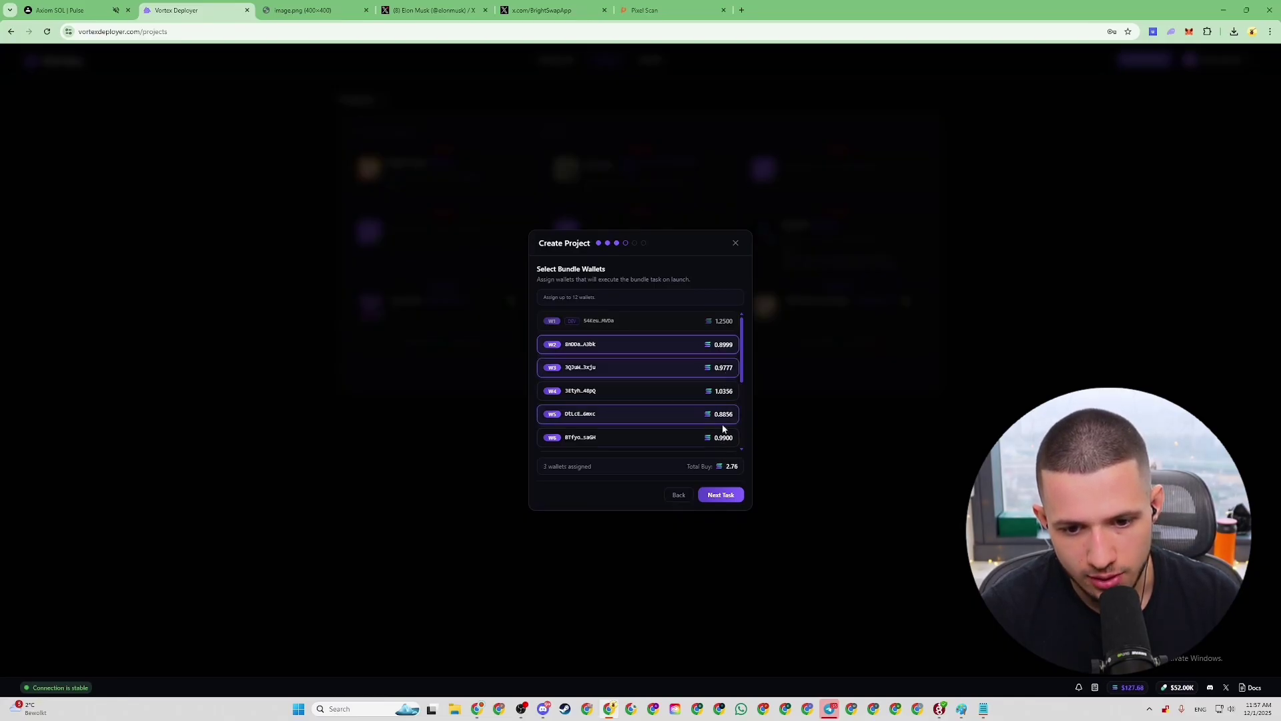
left_click(716, 501)
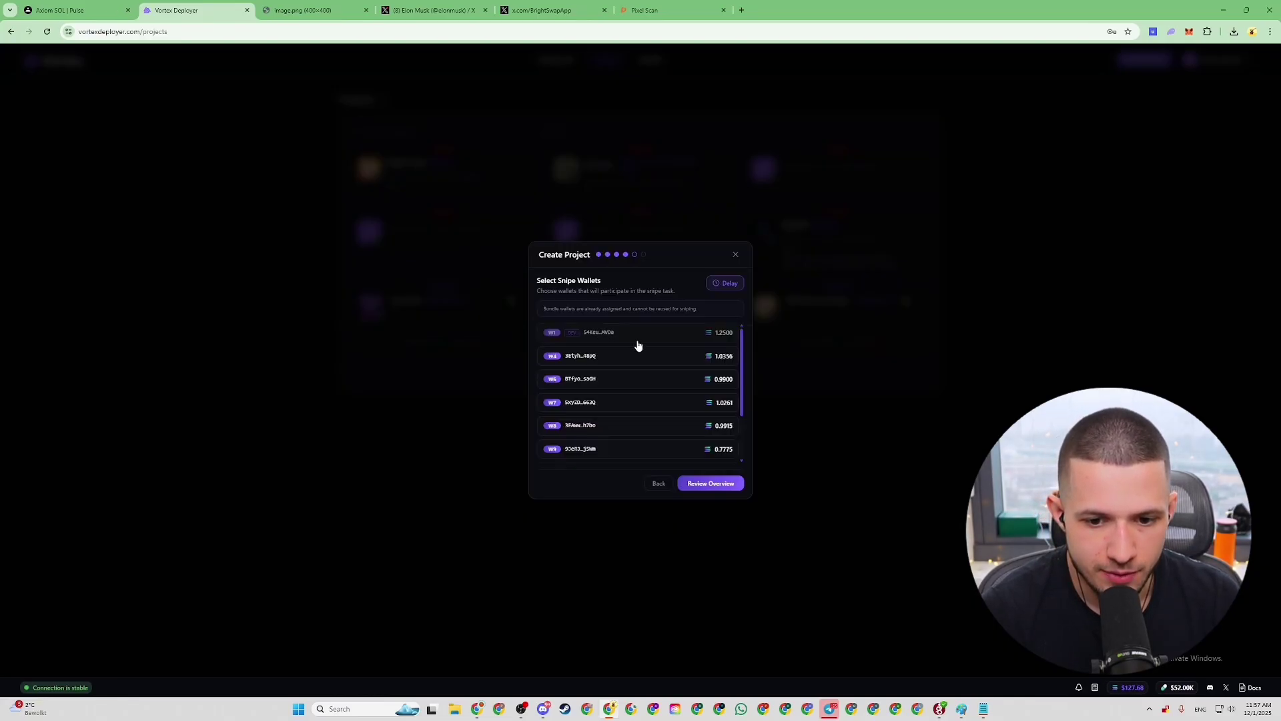
Step: Assign wallets W4 and W6–W10 to the snipe task for a 5.73 SOL total and open sniper delay settings
left_click(680, 365)
left_click(679, 371)
left_click(677, 393)
left_click(674, 416)
left_click(671, 439)
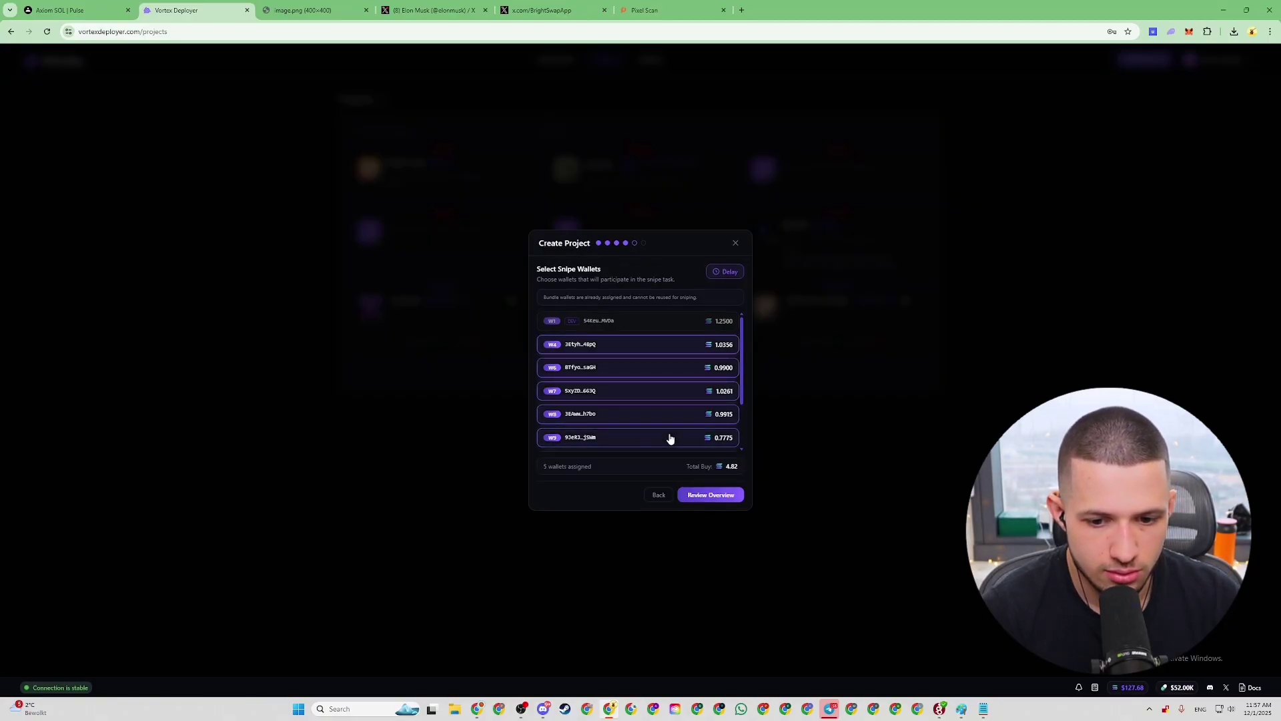
scroll(672, 444, "down", 1)
left_click(681, 414)
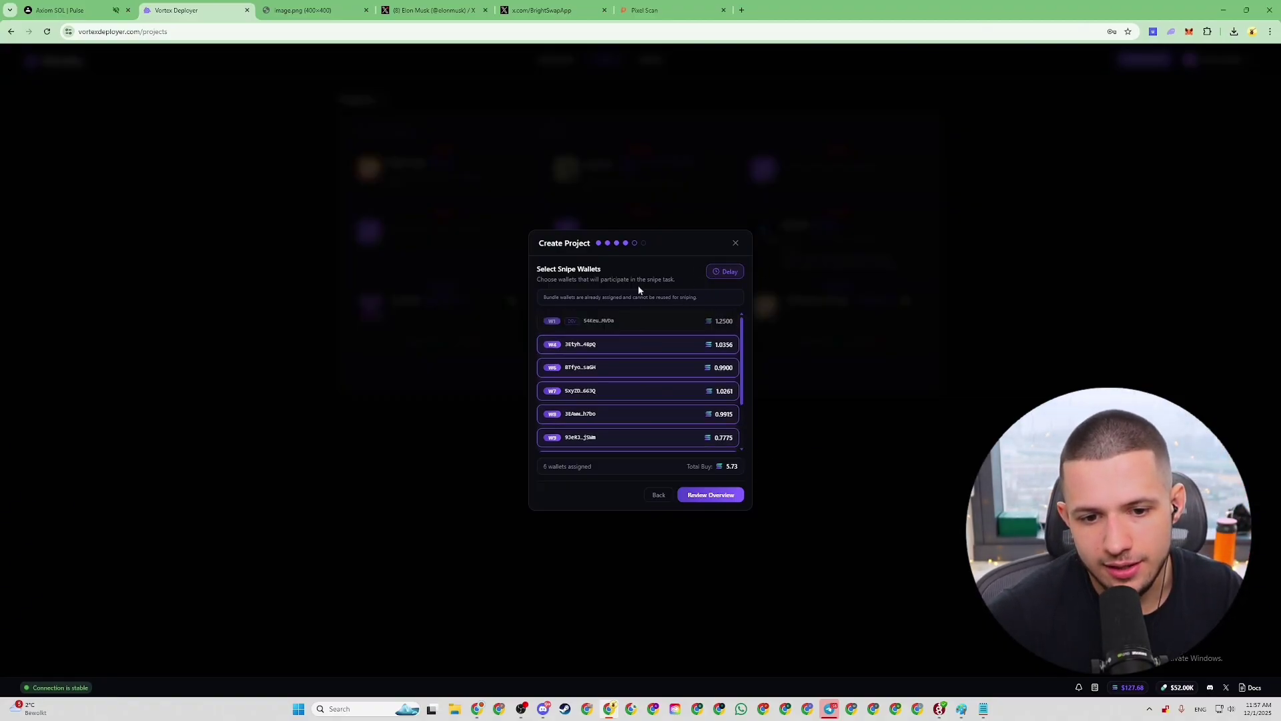
left_click(732, 273)
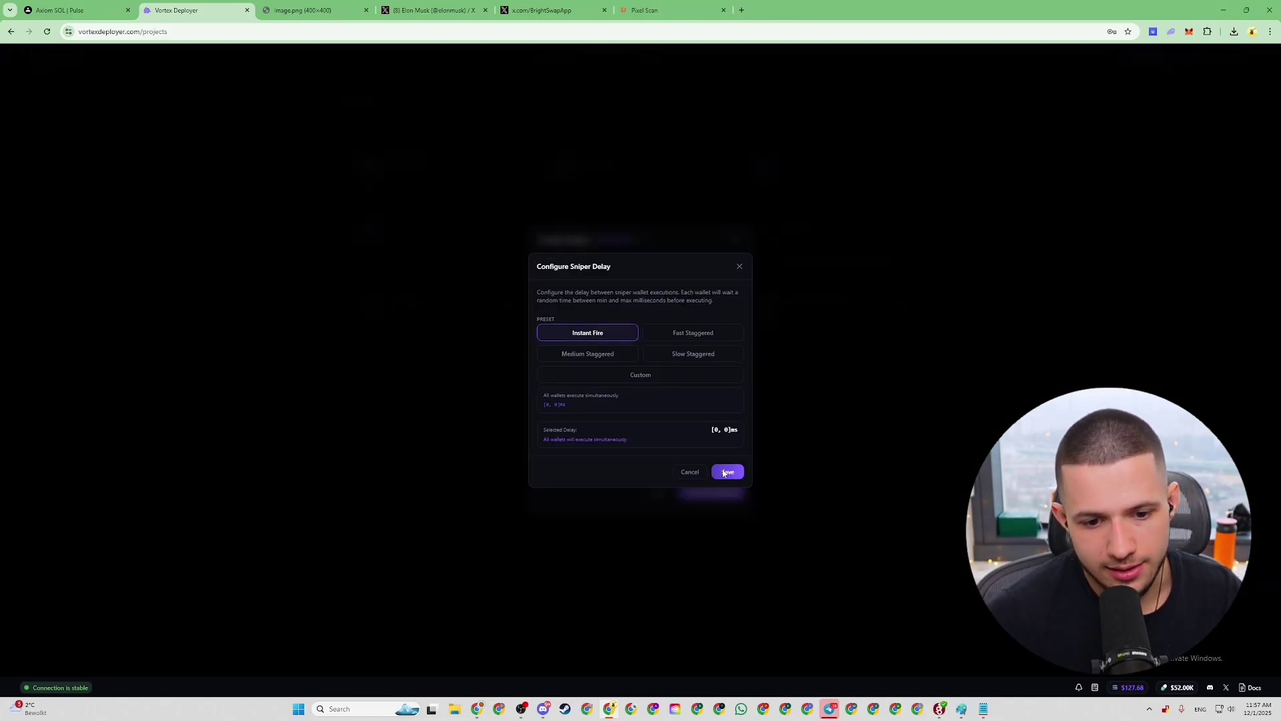
Step: Apply and save the Medium Staggered sniper delay preset, giving each wallet a random 100–500 ms delay
left_click(676, 355)
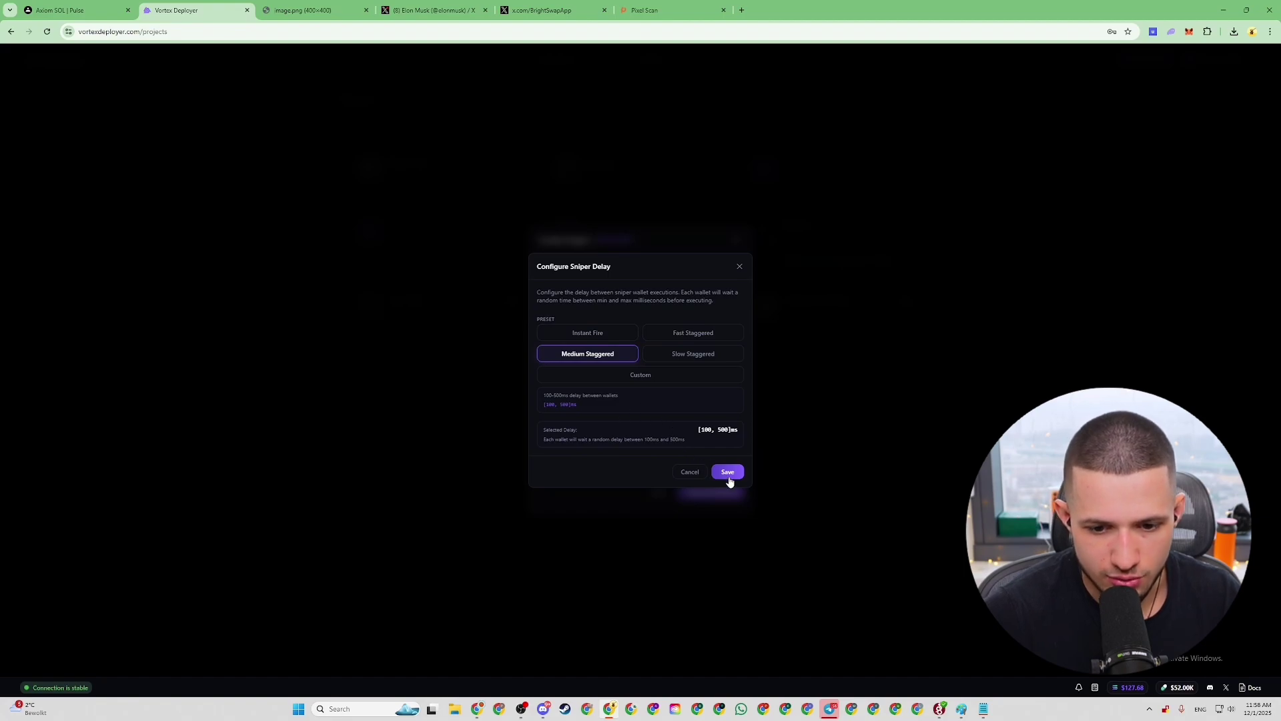
left_click(728, 472)
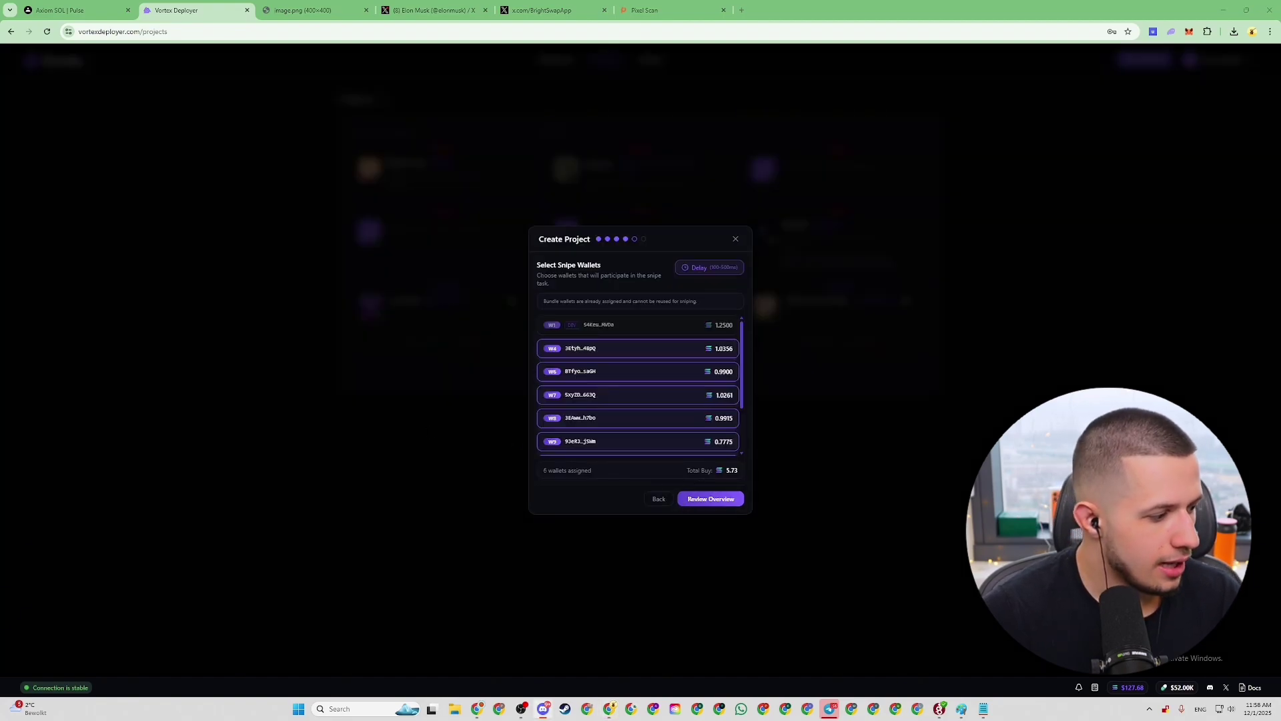
Step: Show the Bright Swap deploy overview (10 wallets, 9.74 total buy) with Axiom in its own side window
left_click(711, 500)
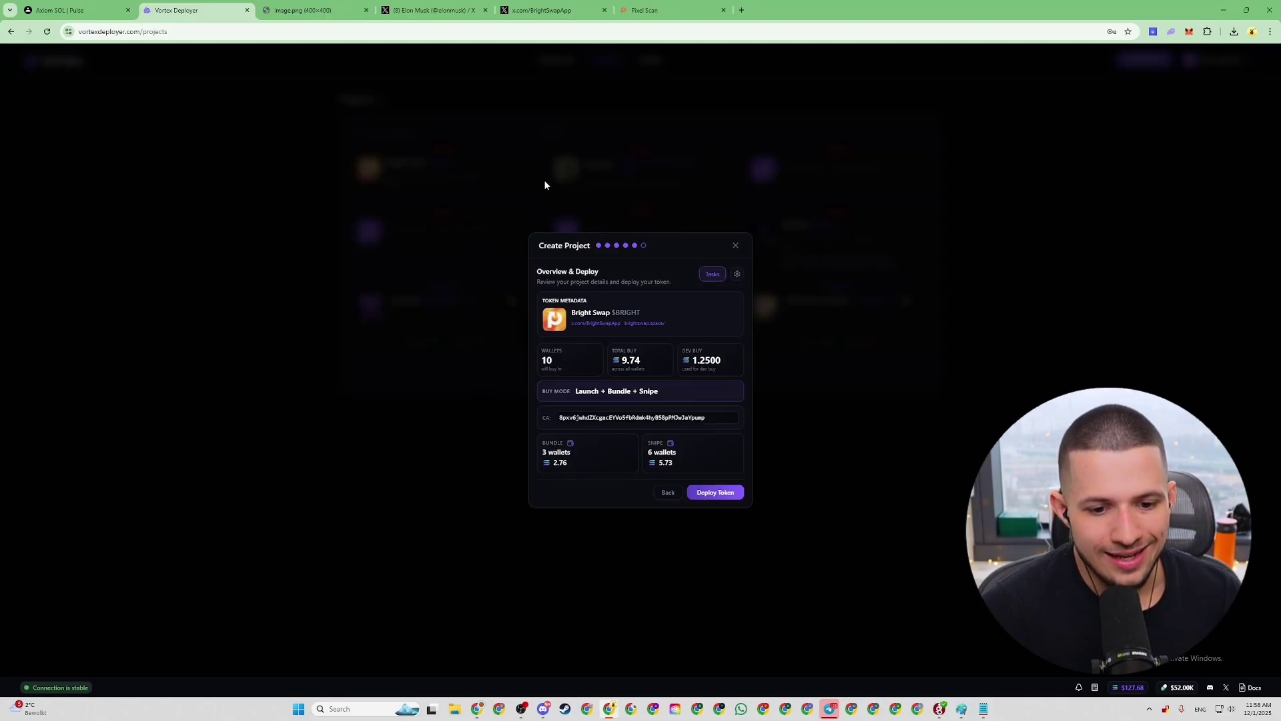
left_click_drag(51, 5, 1259, 211)
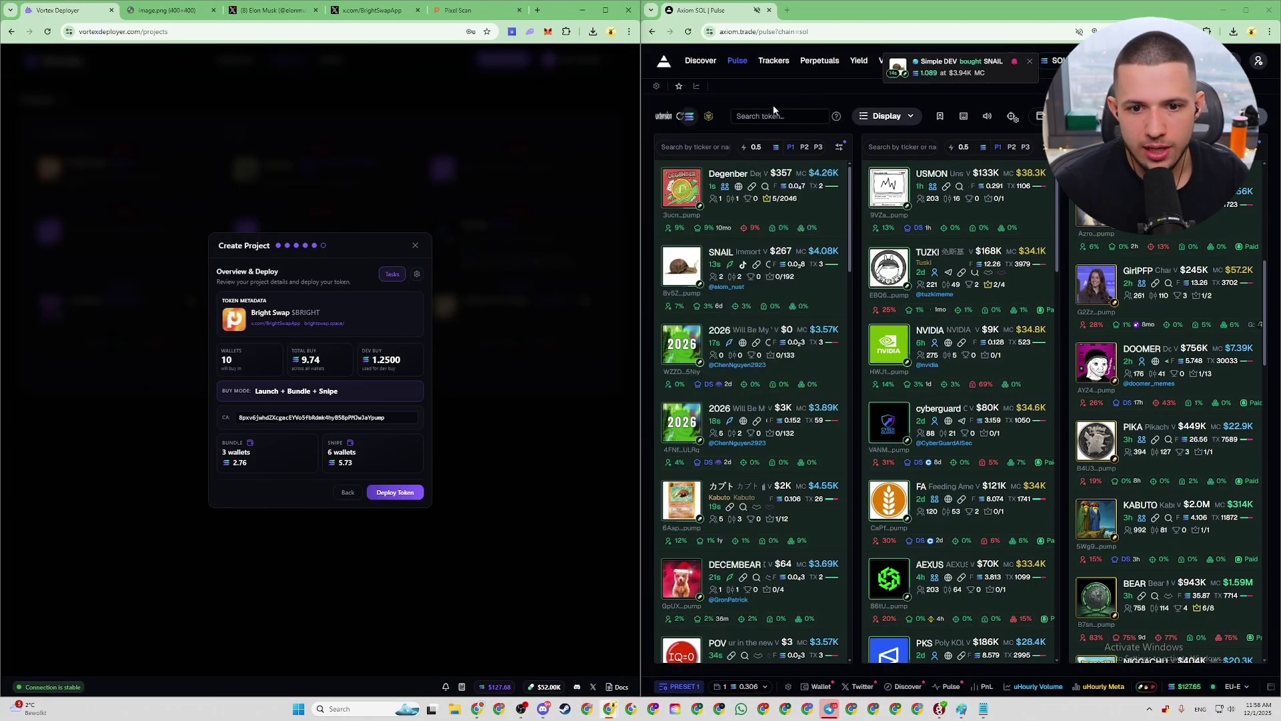
left_click_drag(642, 200, 911, 200)
mouse_move(1019, 192)
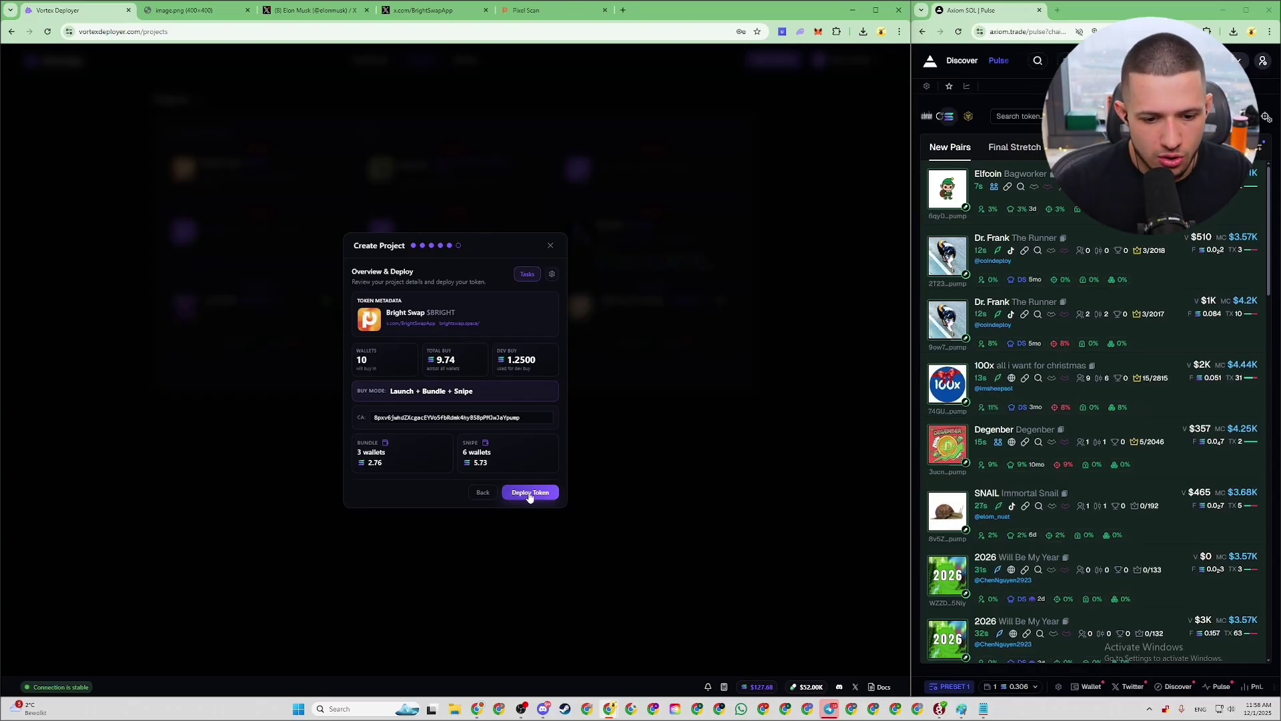
Step: Deploy Bright Swap, sell 75% of DEV, 50% of W2 and W3, 25% of W5, then enable Buy Mode
left_click(530, 495)
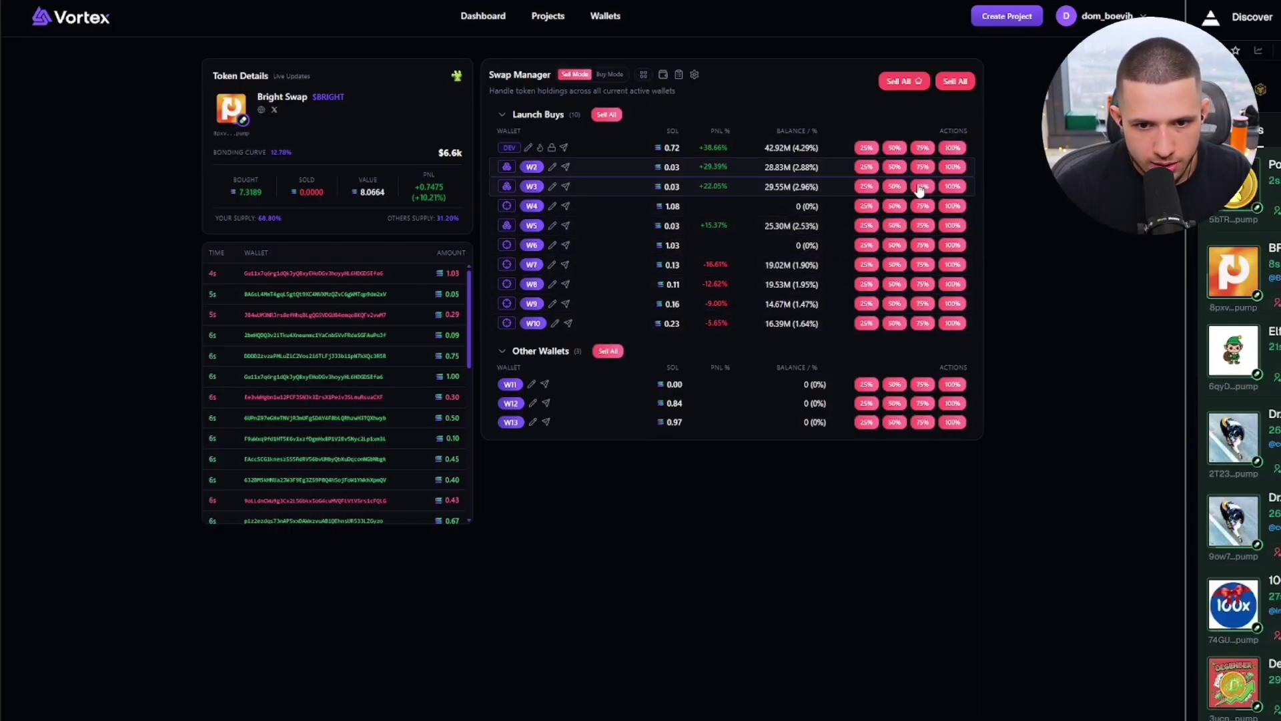
left_click(923, 148)
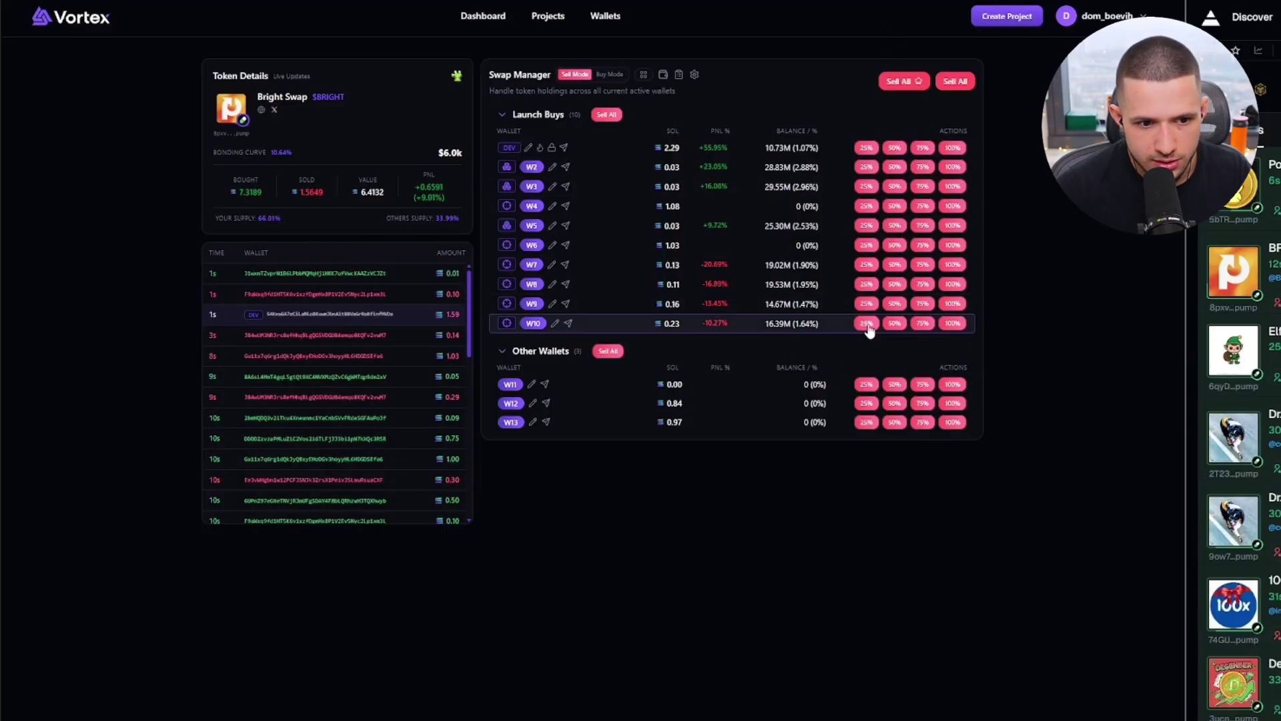
left_click(894, 168)
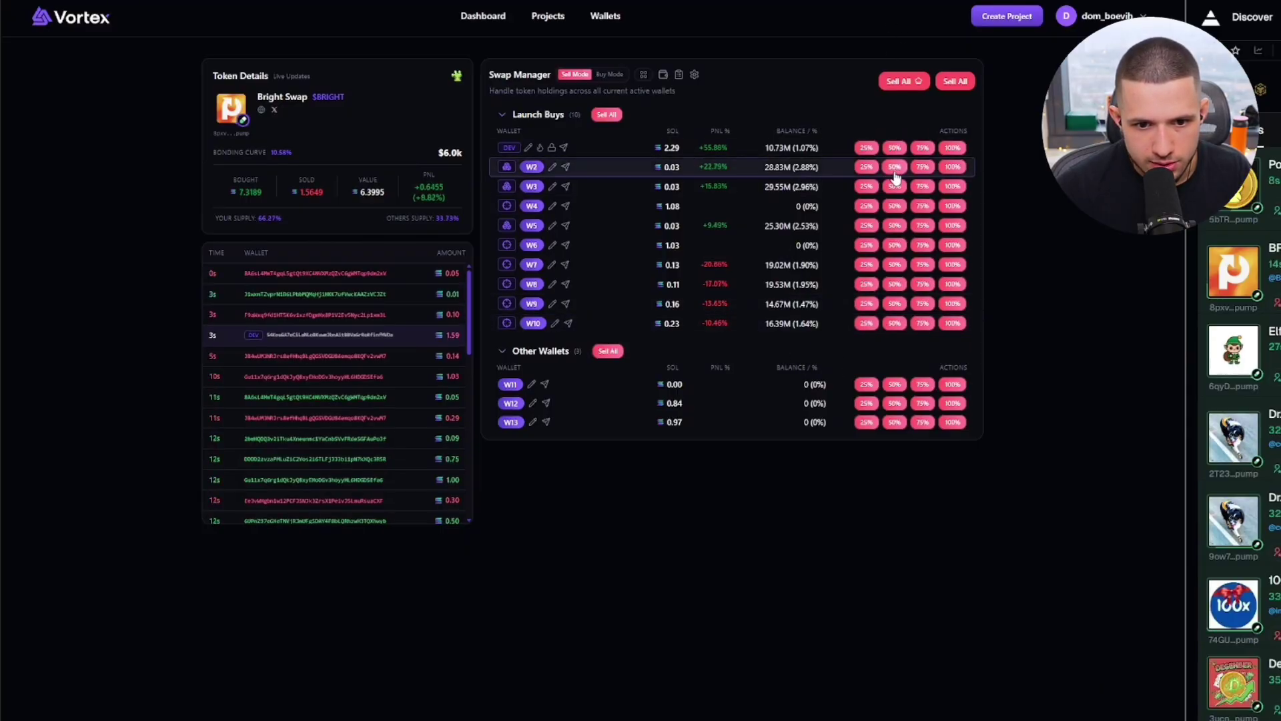
left_click(894, 186)
left_click(866, 226)
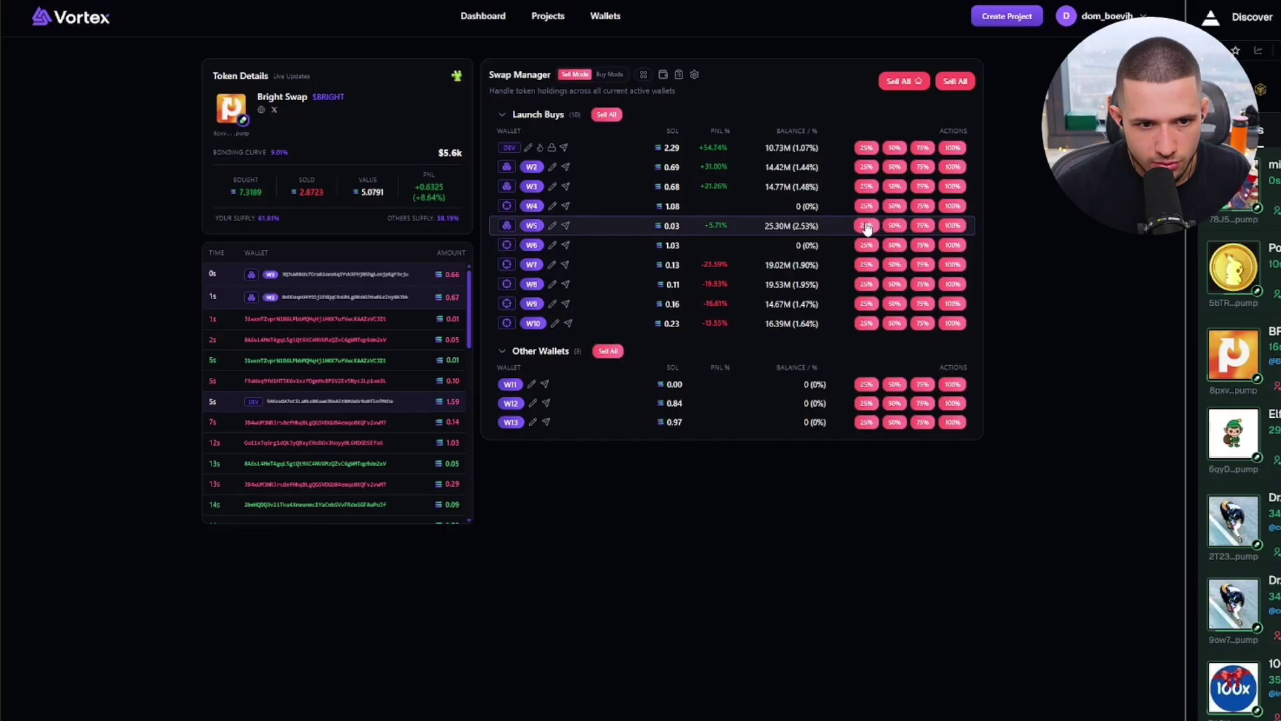
left_click(615, 75)
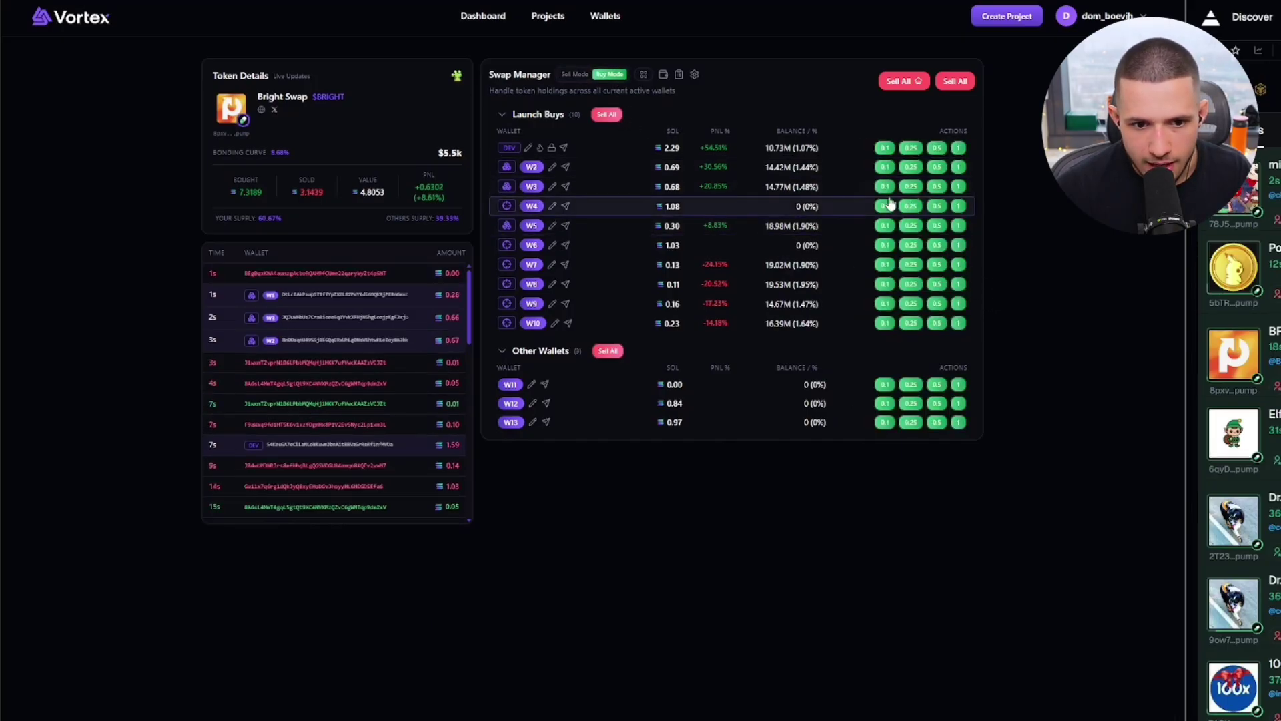
Step: Buy Bright Swap with 1 SOL from W4 and 0.5 SOL each from W13 and W12
left_click(958, 206)
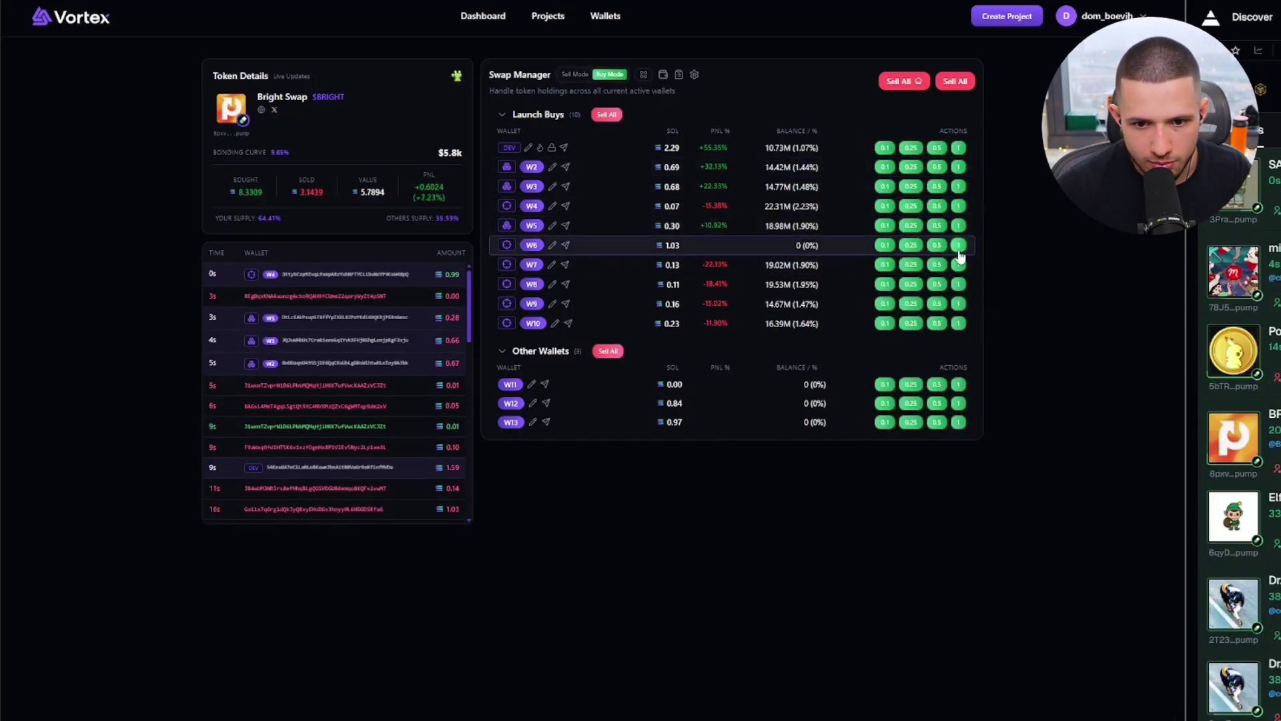
left_click(937, 422)
left_click(937, 403)
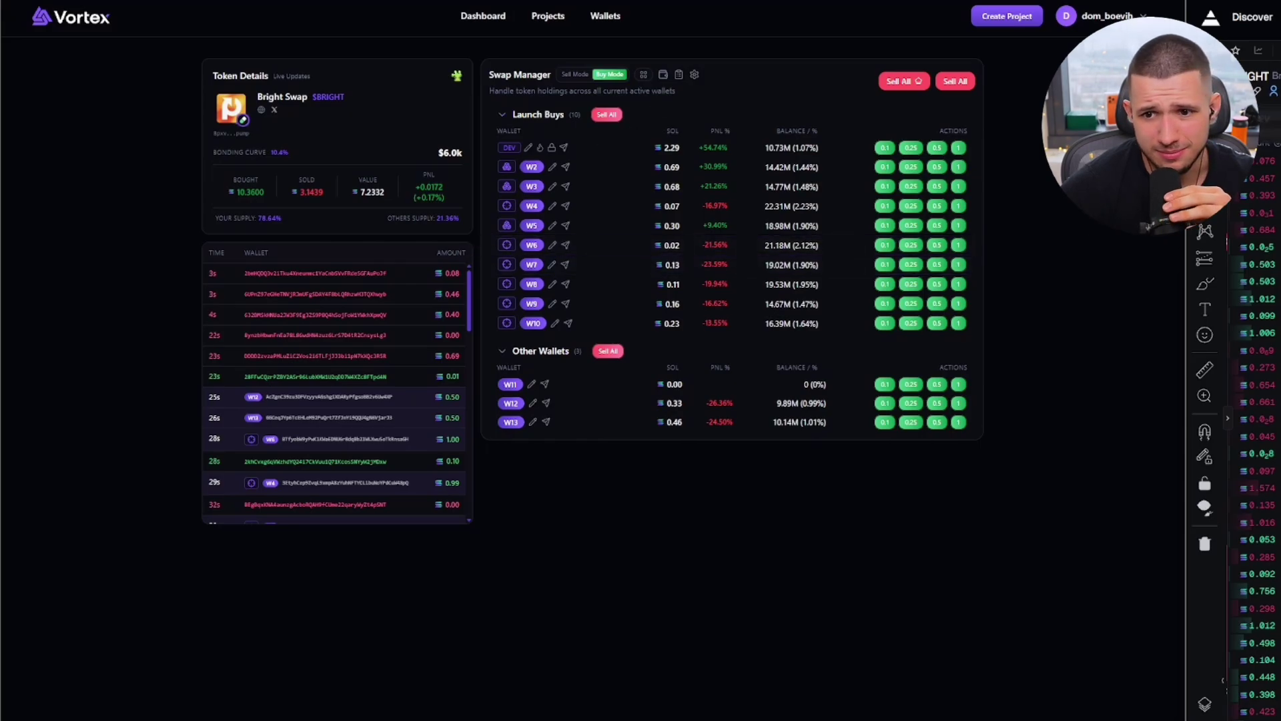
Step: Show the Discover token list in the side panel and widen that pane
left_click(1274, 22)
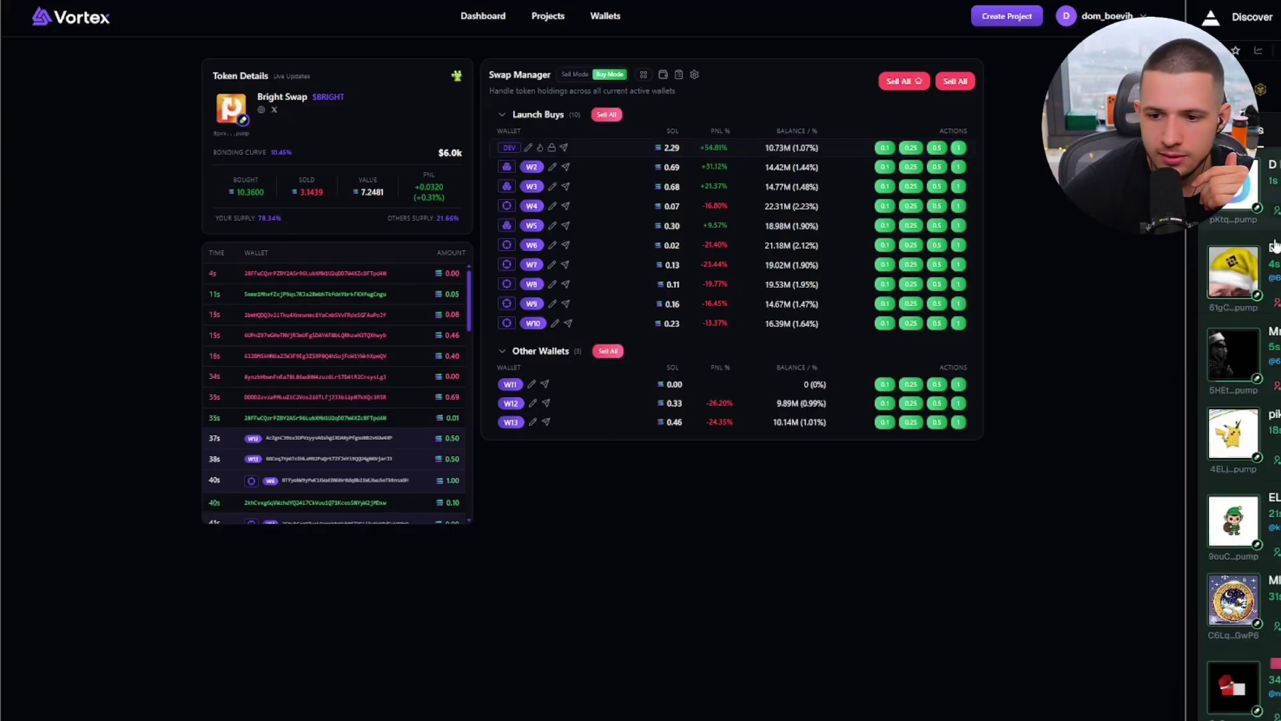
scroll(1278, 178, "down", 8)
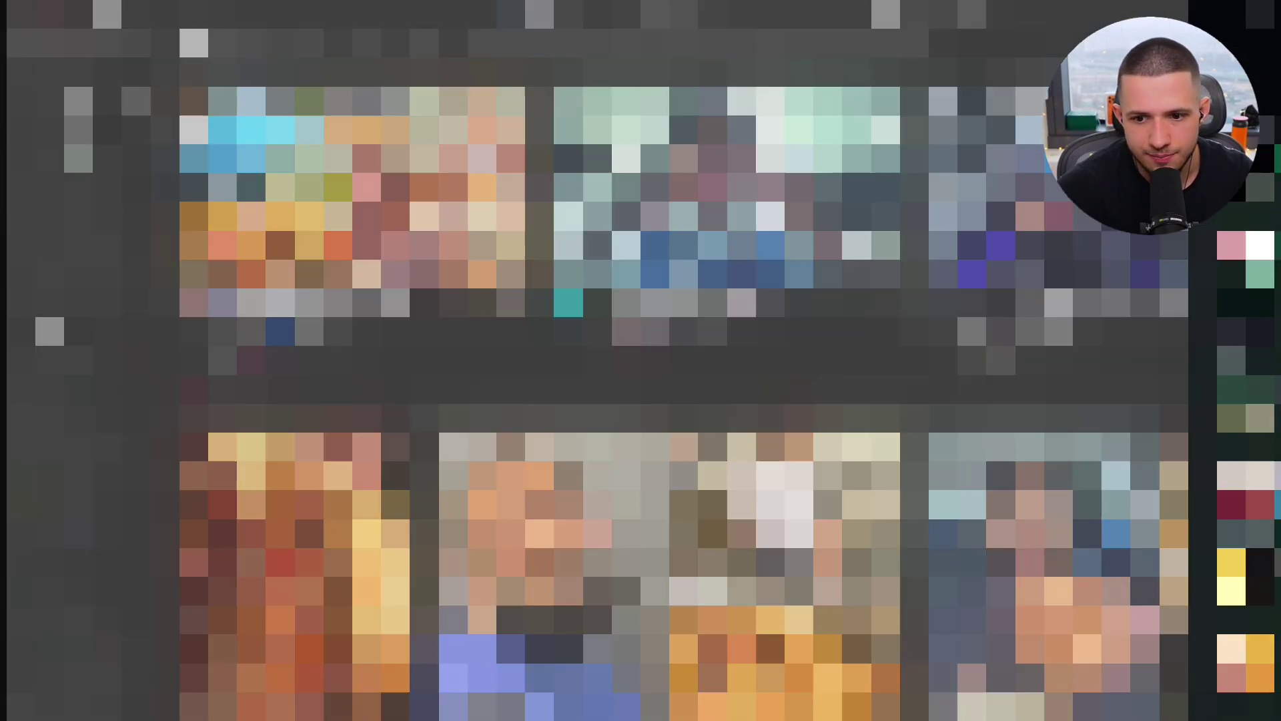
left_click_drag(1182, 230, 1026, 231)
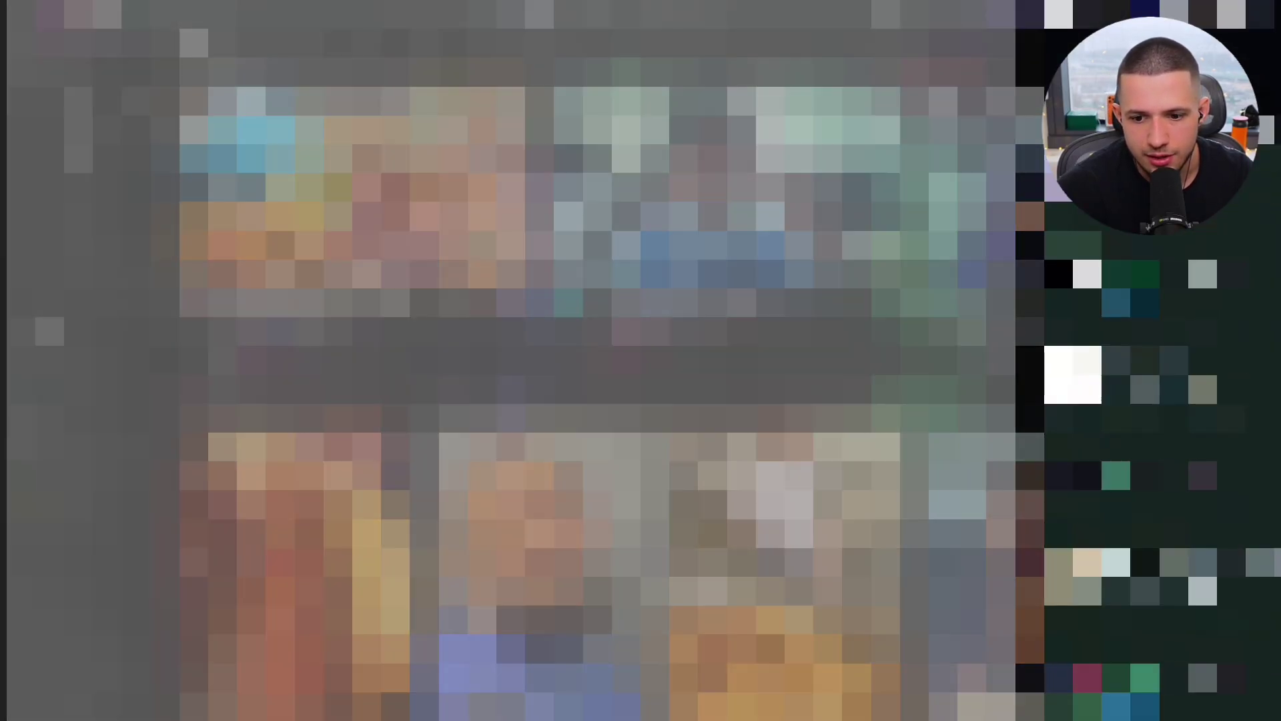
Step: Open Bright Swap's price chart from the Discover list and switch the Swap Manager to Sell Mode
scroll(1129, 286, "down", 5)
left_click(1129, 286)
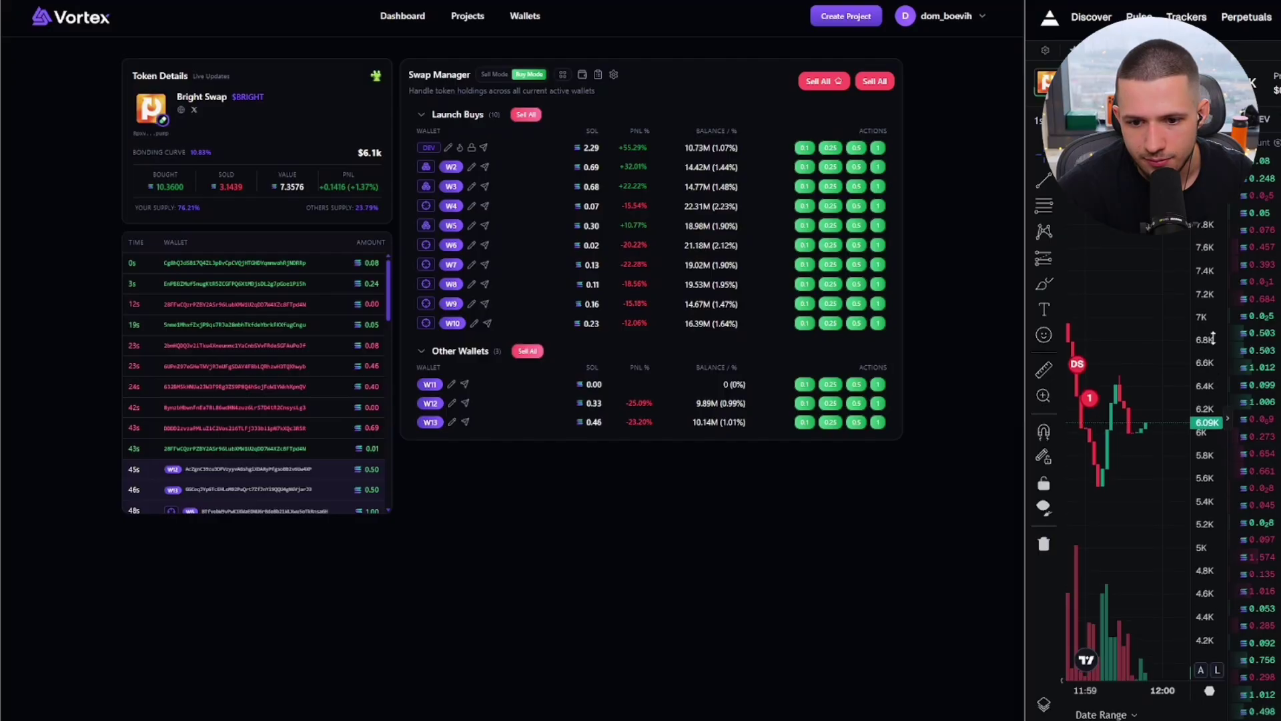
scroll(1107, 437, "up", 3)
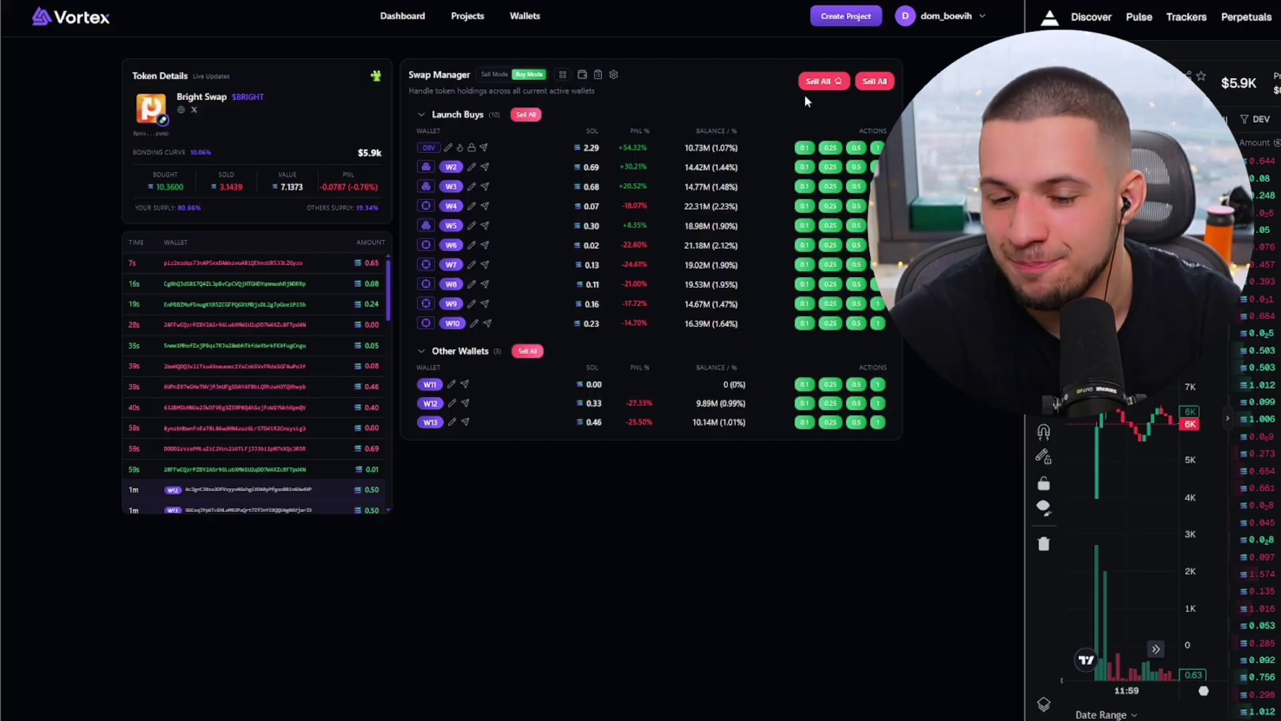
mouse_move(1121, 387)
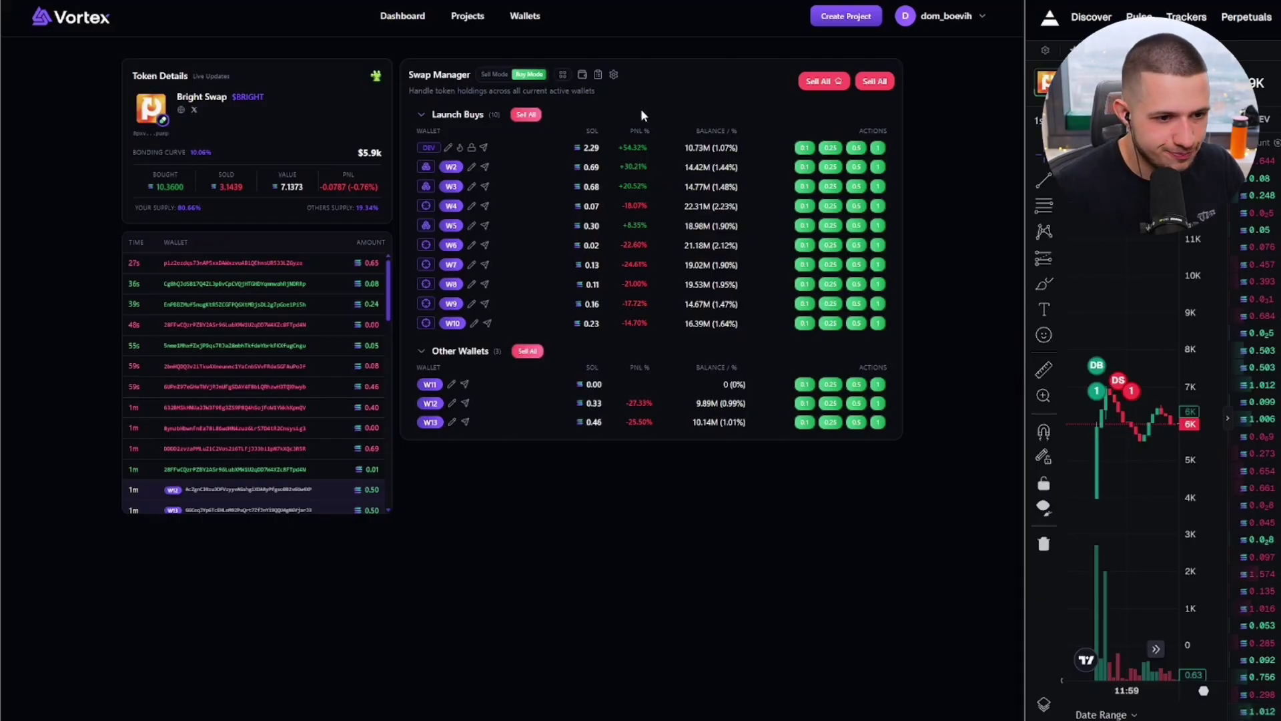
left_click(494, 74)
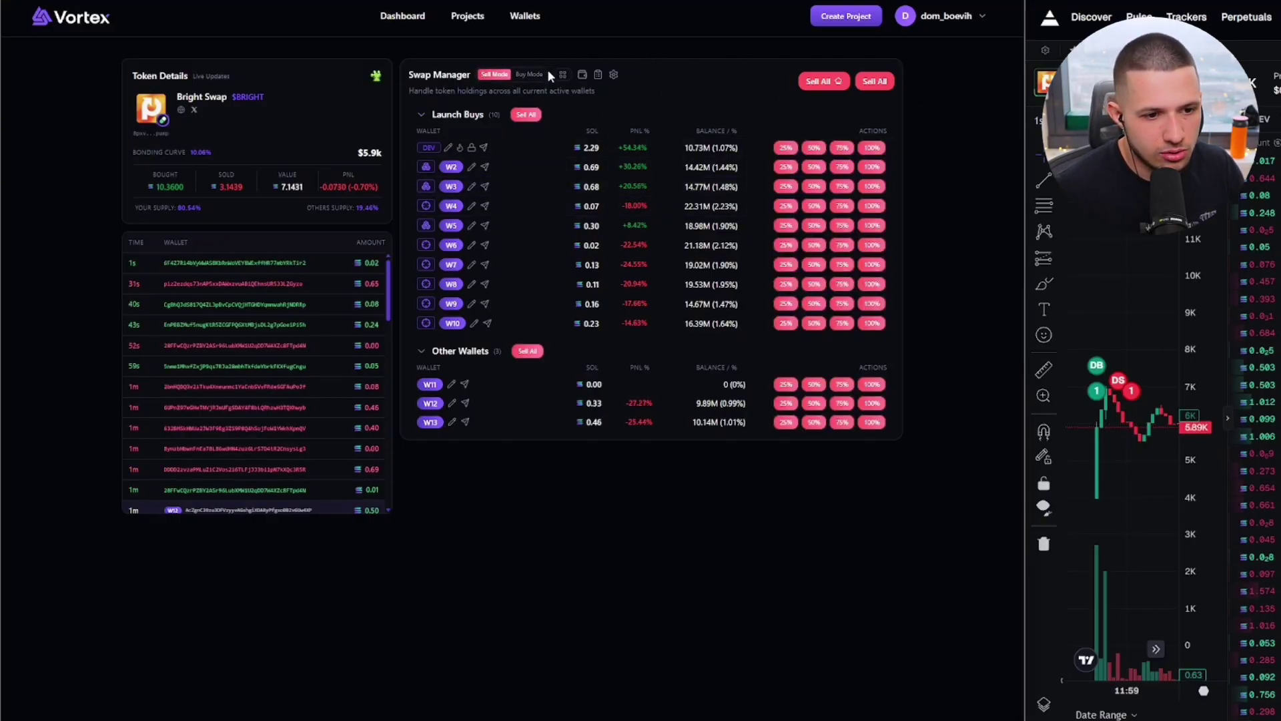
Step: Sell all wallets' Bright Swap holdings, then buy about 1 SOL with W2 and sell it again
left_click(533, 74)
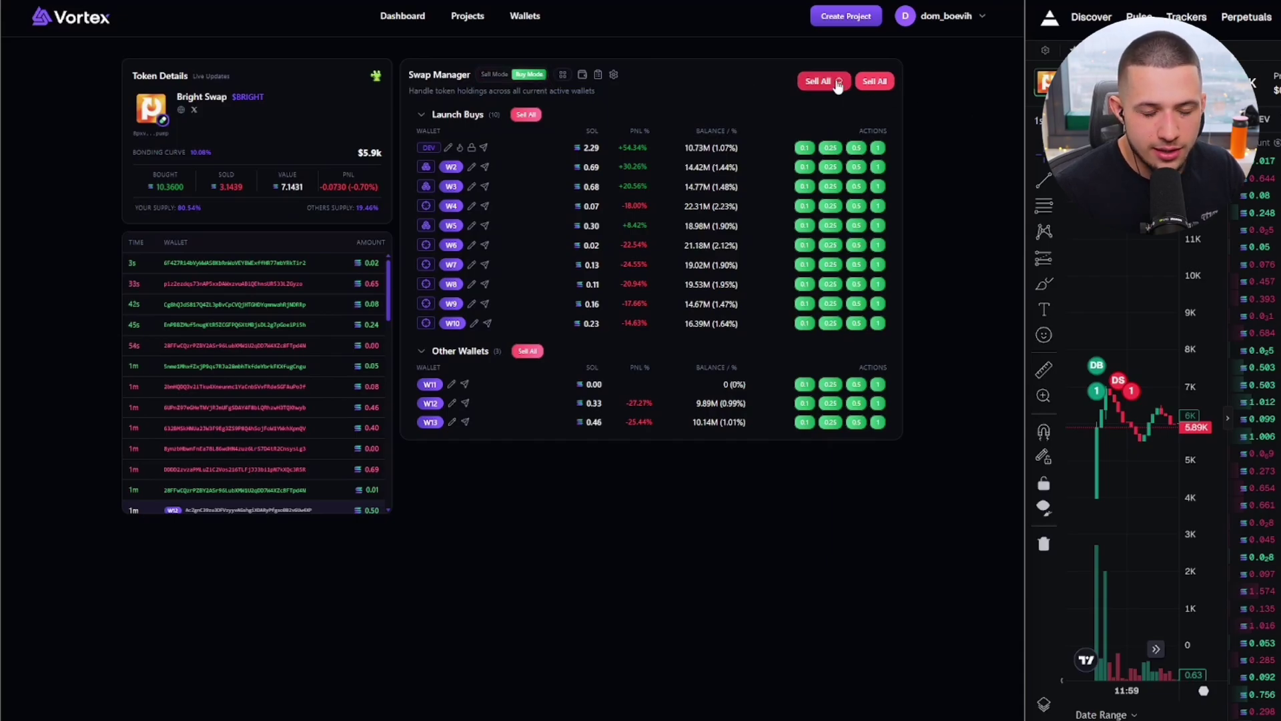
left_click(836, 81)
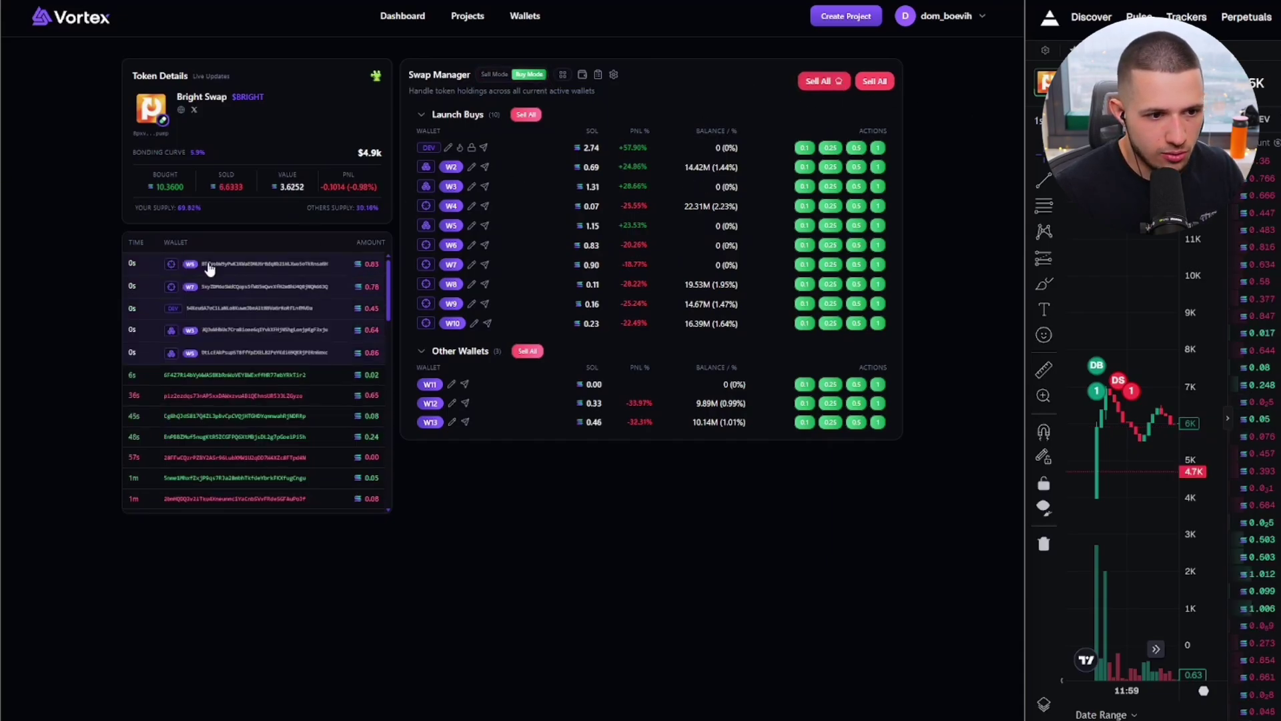
scroll(1121, 242, "down", 2)
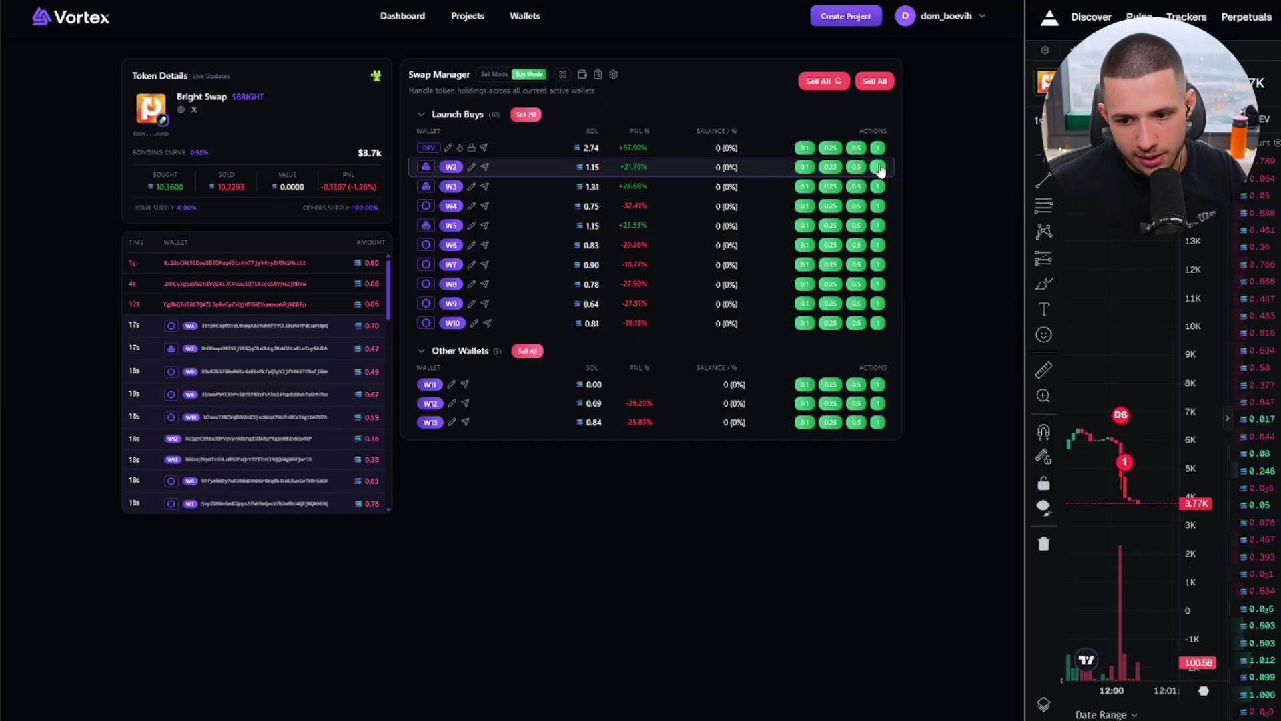
left_click(878, 166)
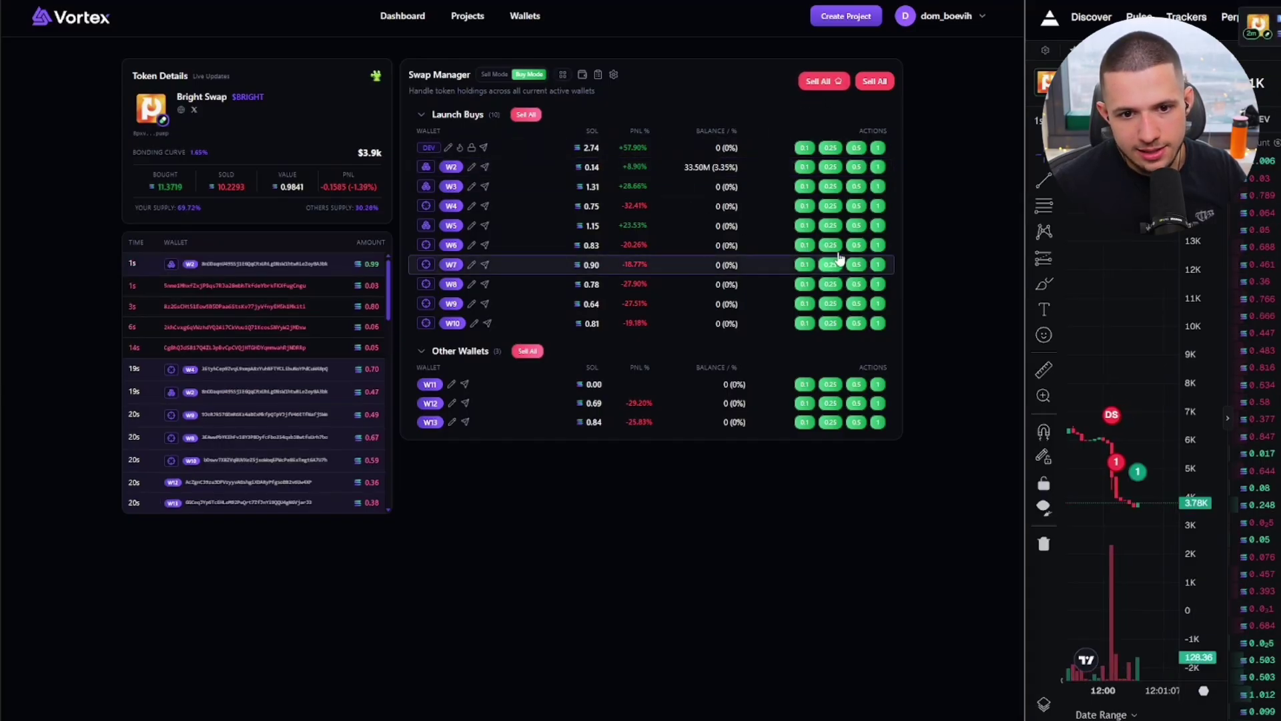
left_click(888, 79)
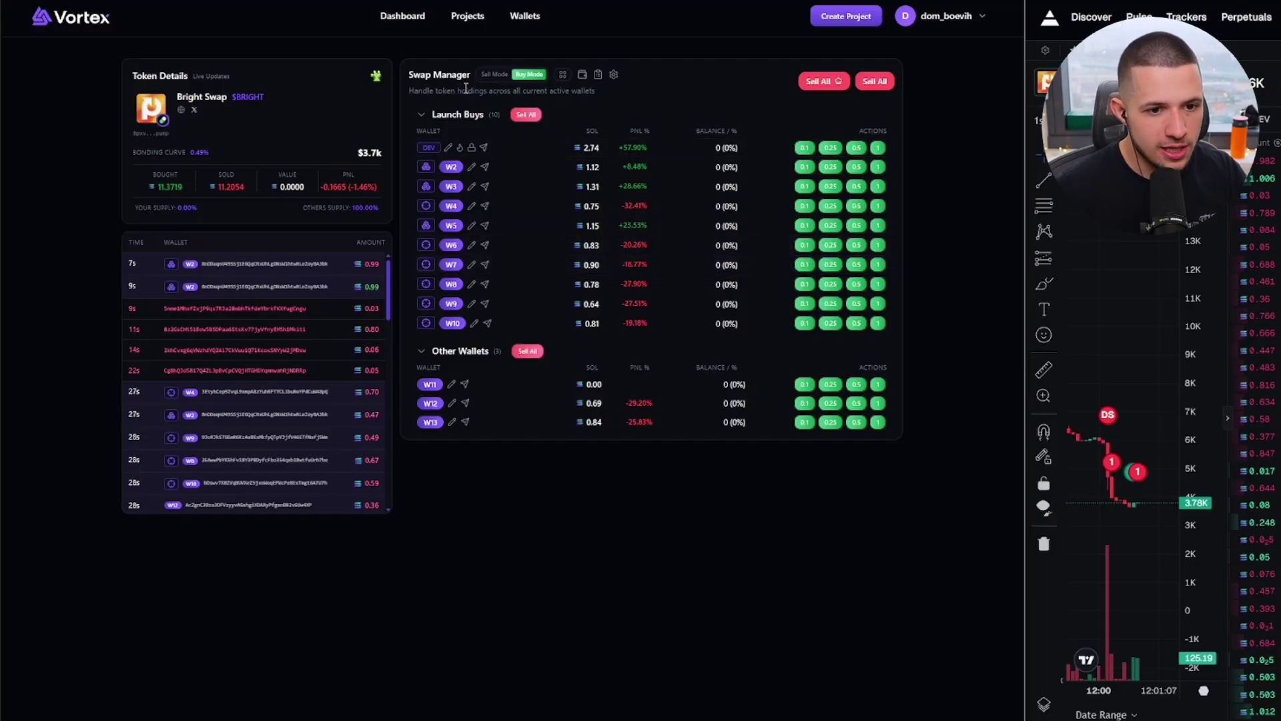
Step: Toggle the wallets between grid cards and list view, ending on the compact list
left_click(563, 77)
left_click(563, 76)
left_click(562, 77)
left_click(562, 77)
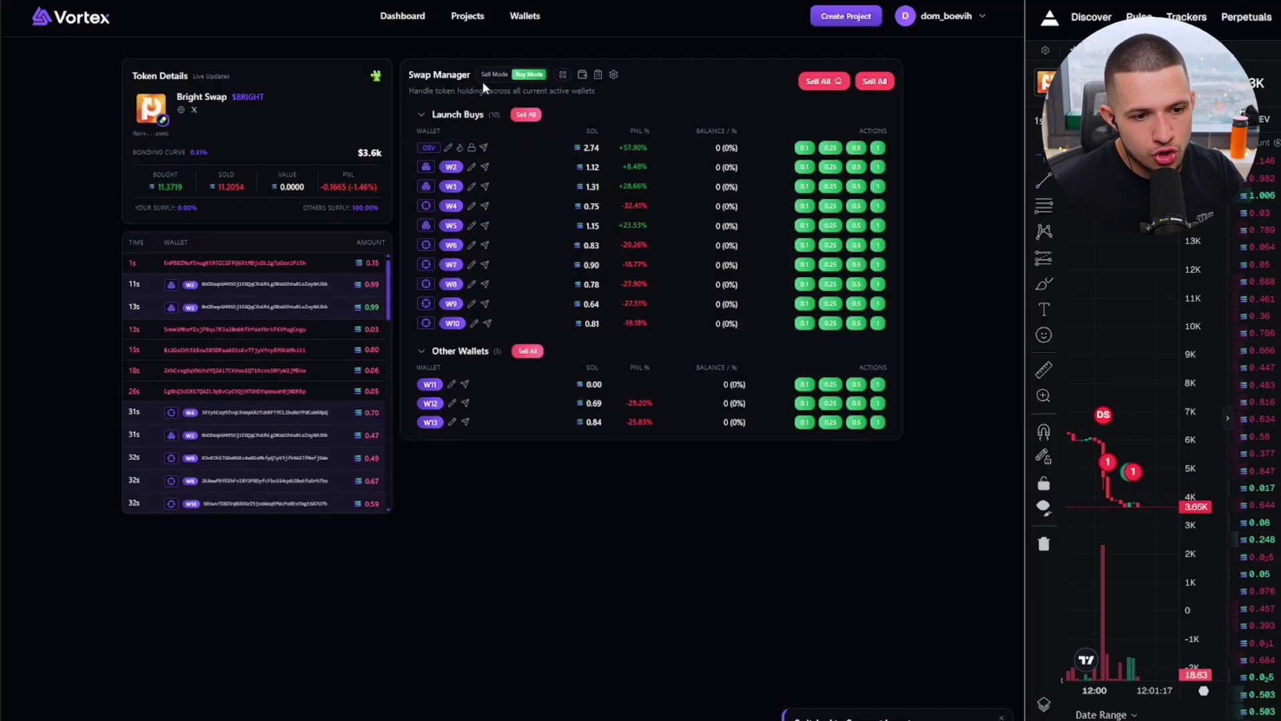
left_click(563, 77)
left_click(559, 77)
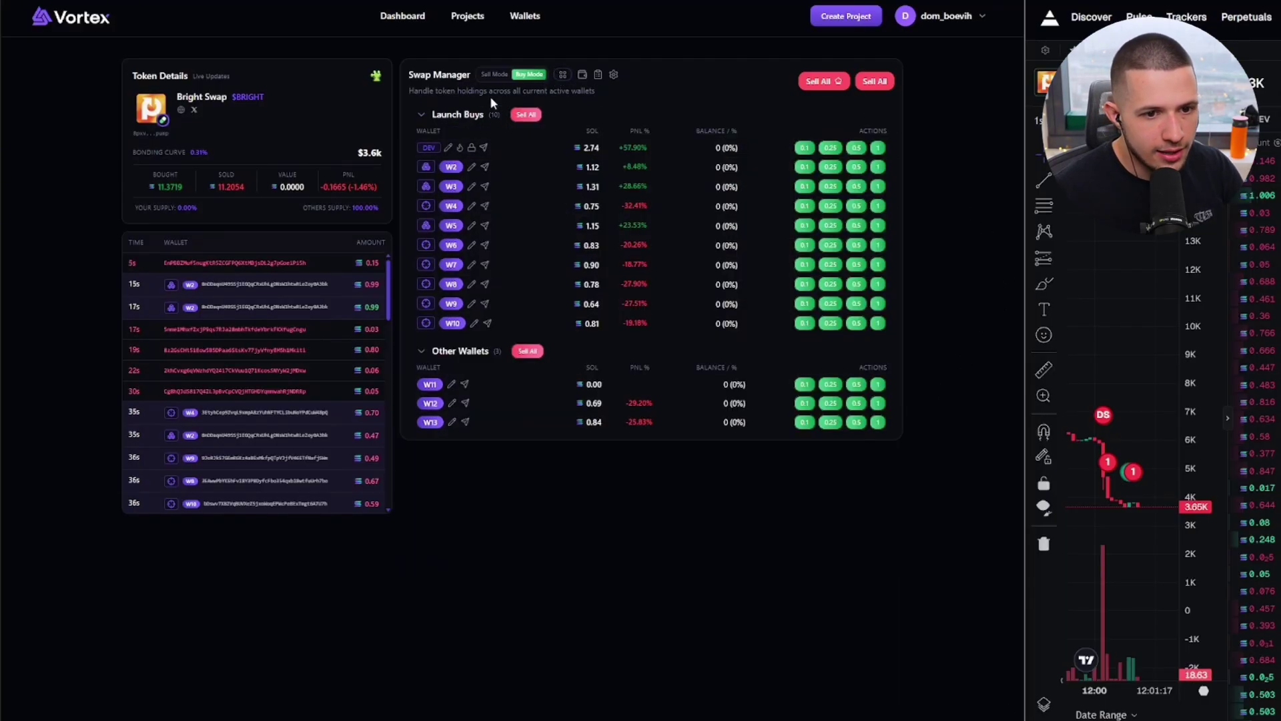
Step: Switch between buy and sell modes, ending in Sell Mode, and open the automated tasks setup
left_click(496, 74)
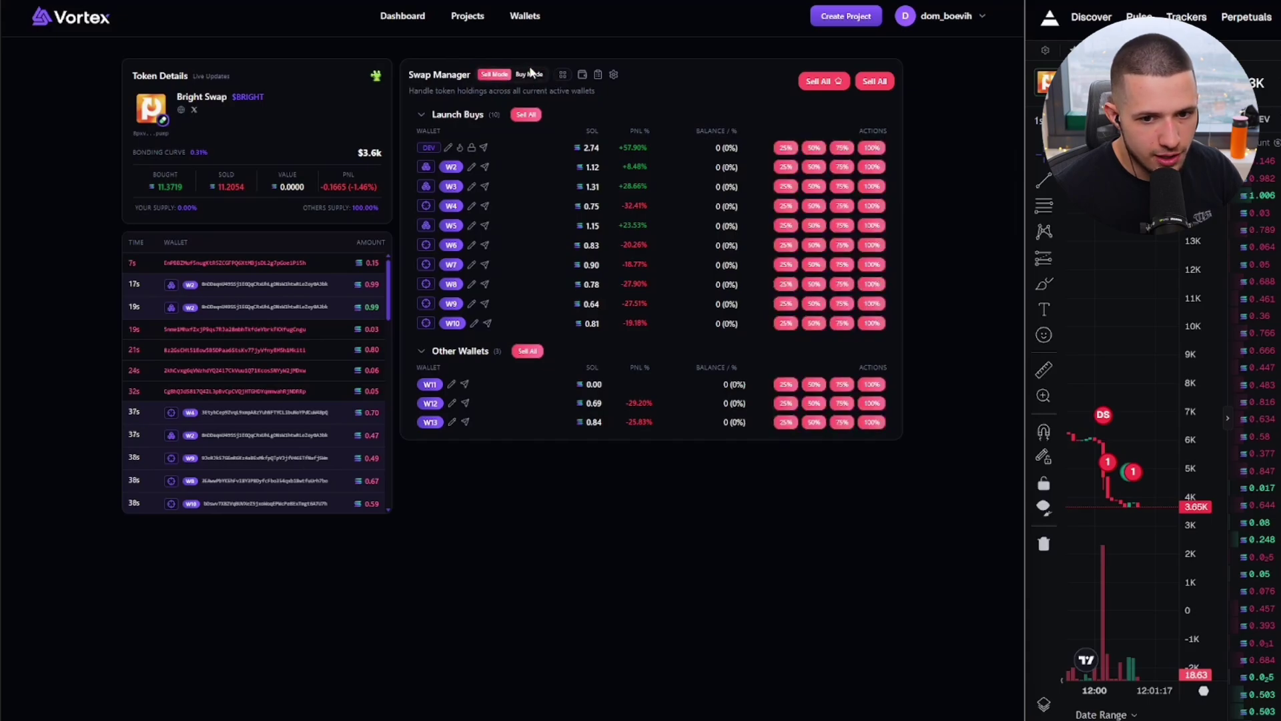
left_click(529, 74)
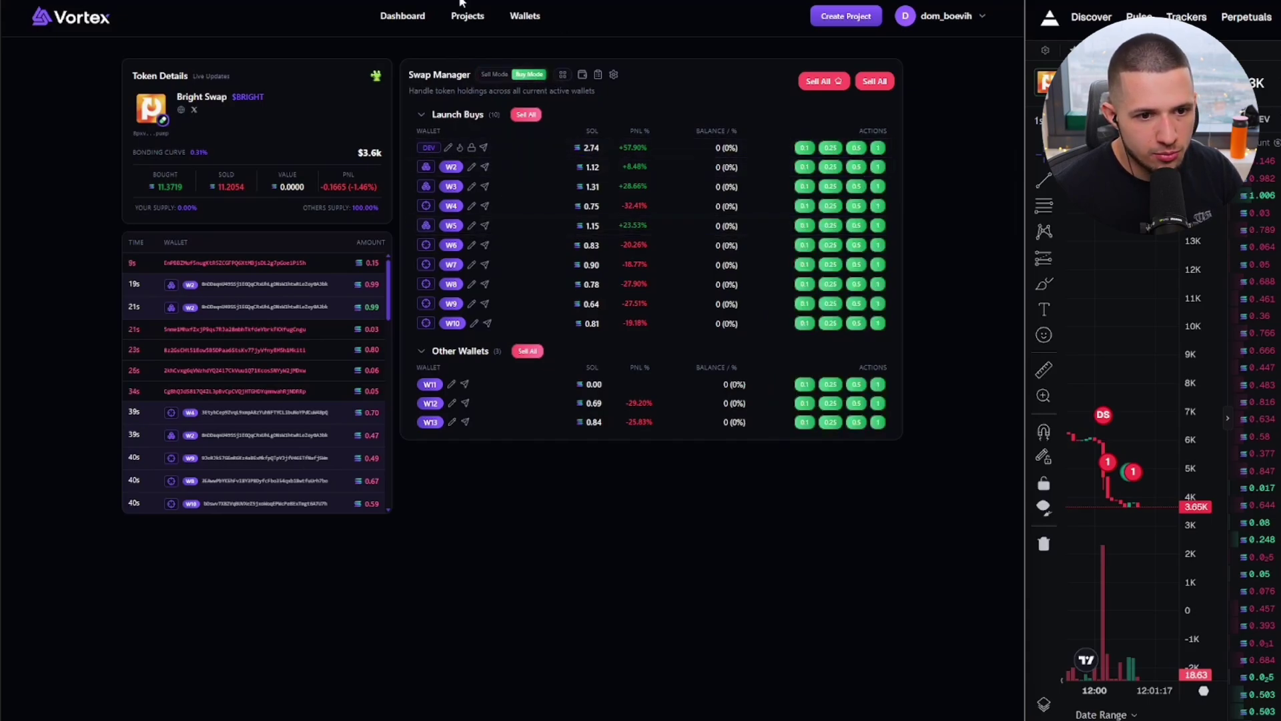
left_click(505, 75)
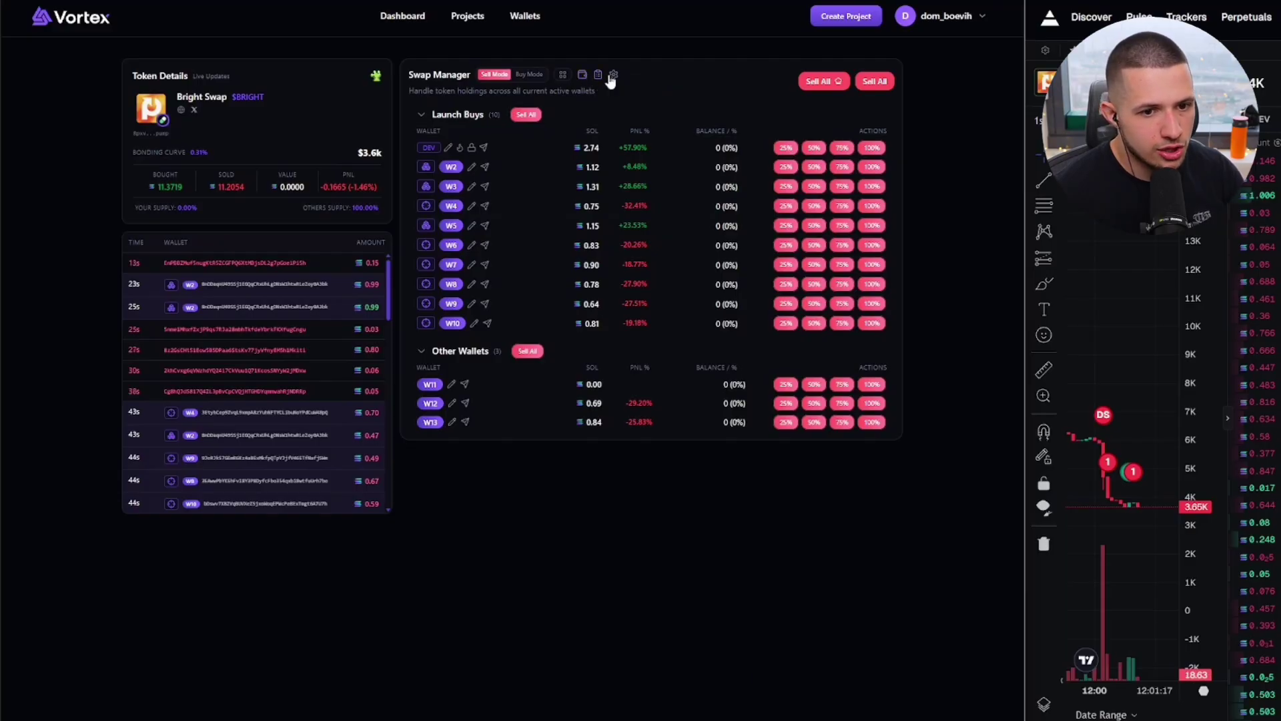
left_click(600, 78)
Step: Begin a new task, cancel it, and reopen the automated tasks setup
left_click(423, 492)
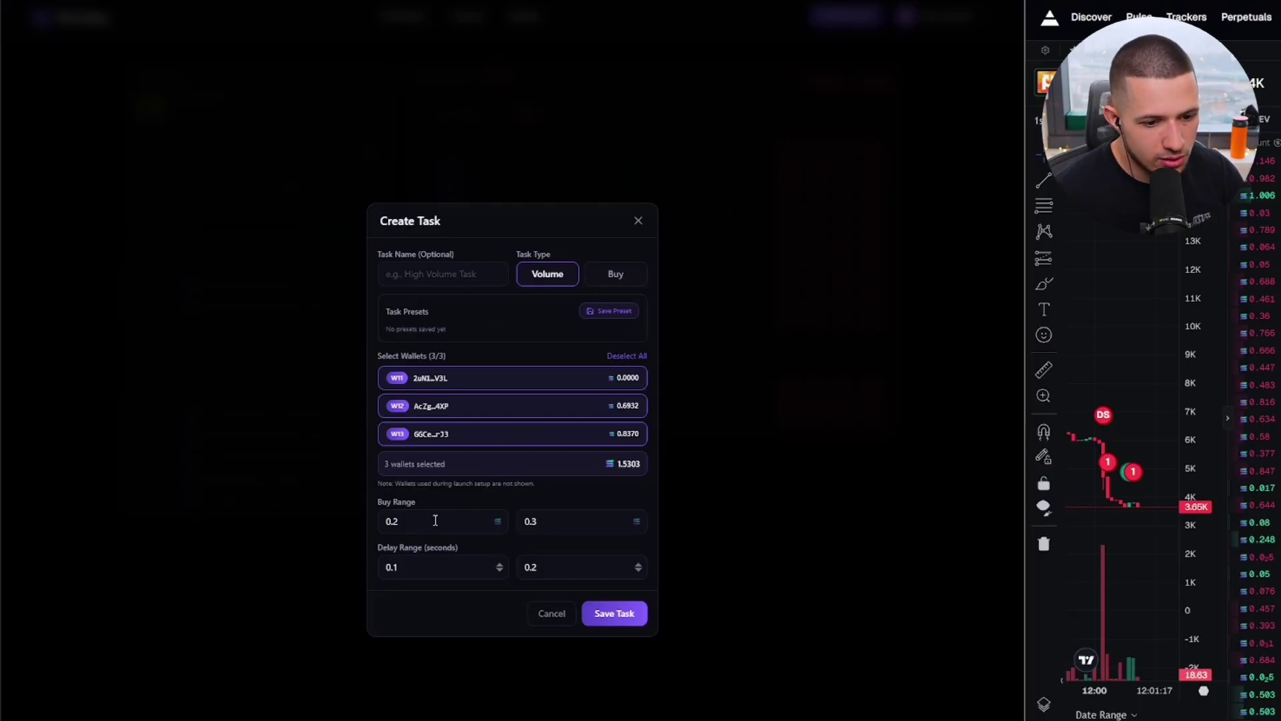
left_click(473, 513)
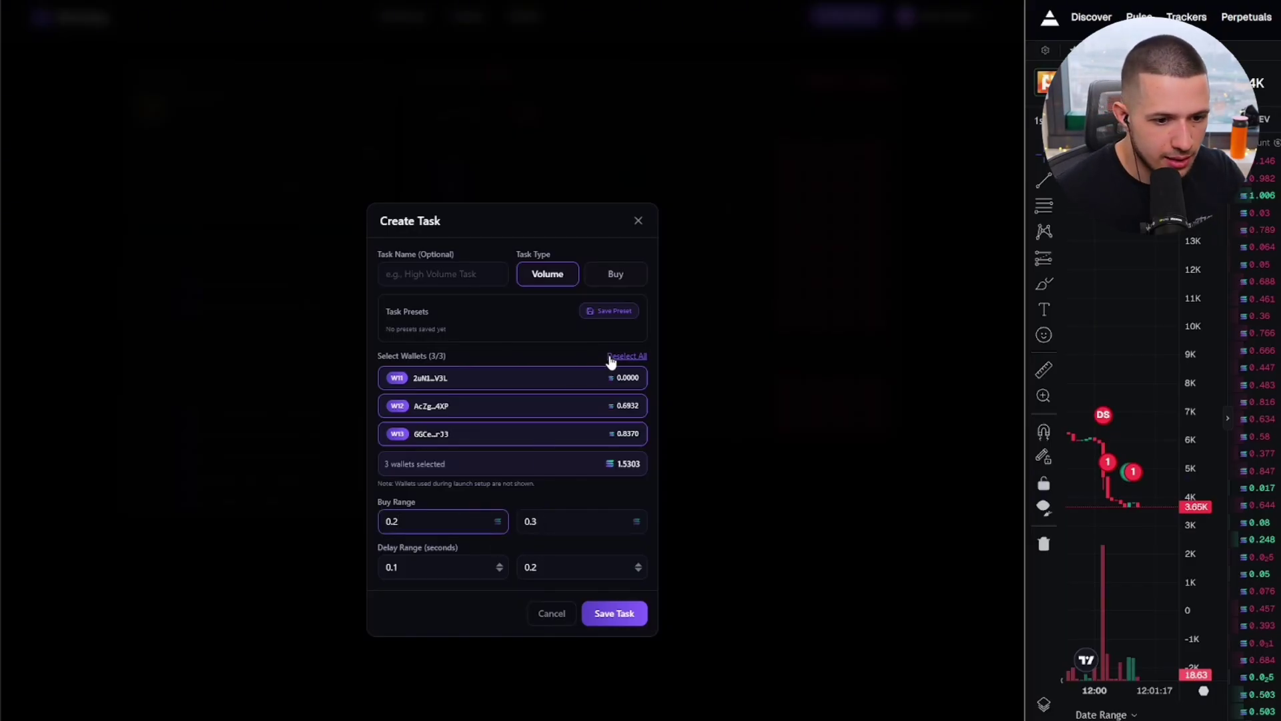
left_click(637, 220)
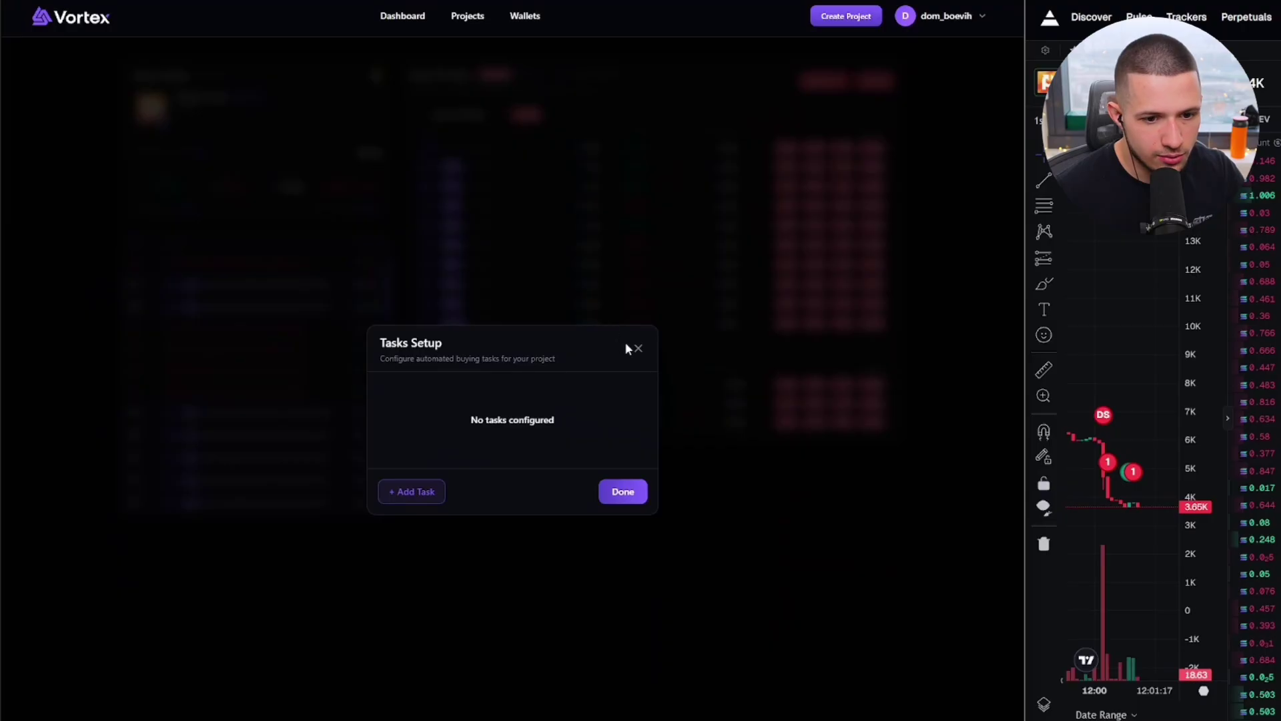
left_click(636, 348)
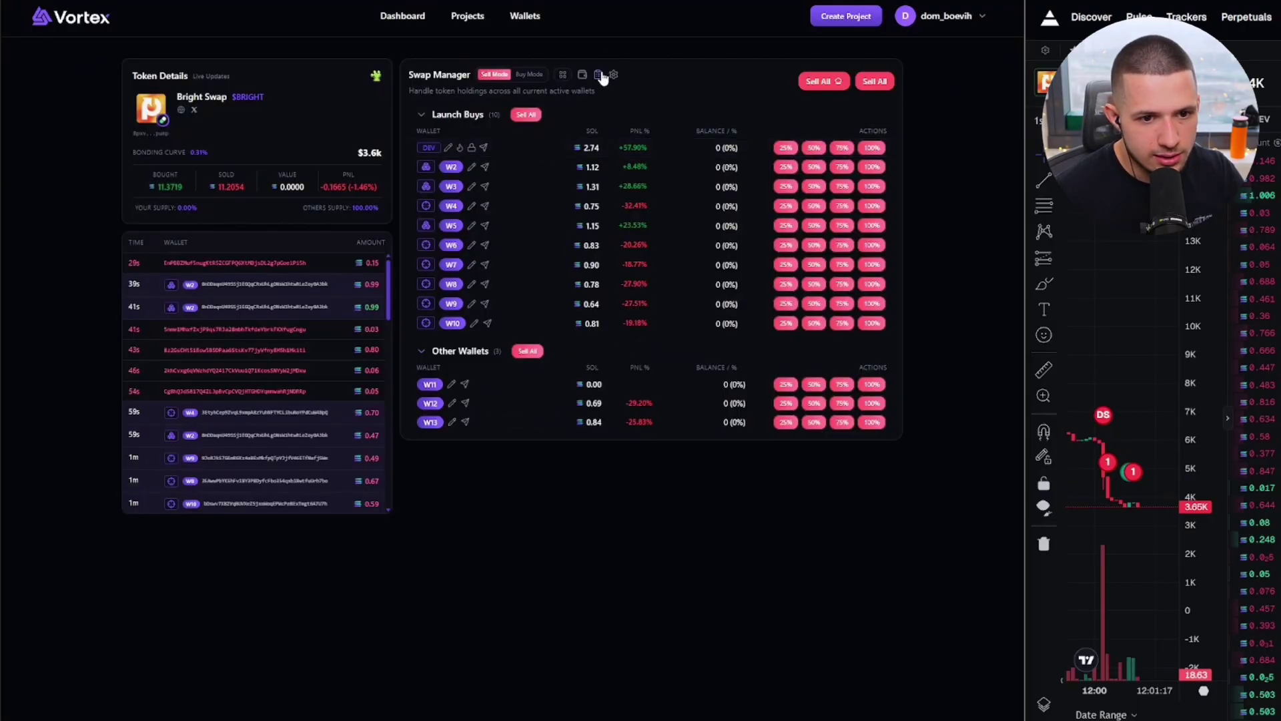
left_click(600, 75)
Step: Save a Volume Task for W11–W13 buying 0.2–1 SOL with 0.10–0.20 s delays
left_click(412, 491)
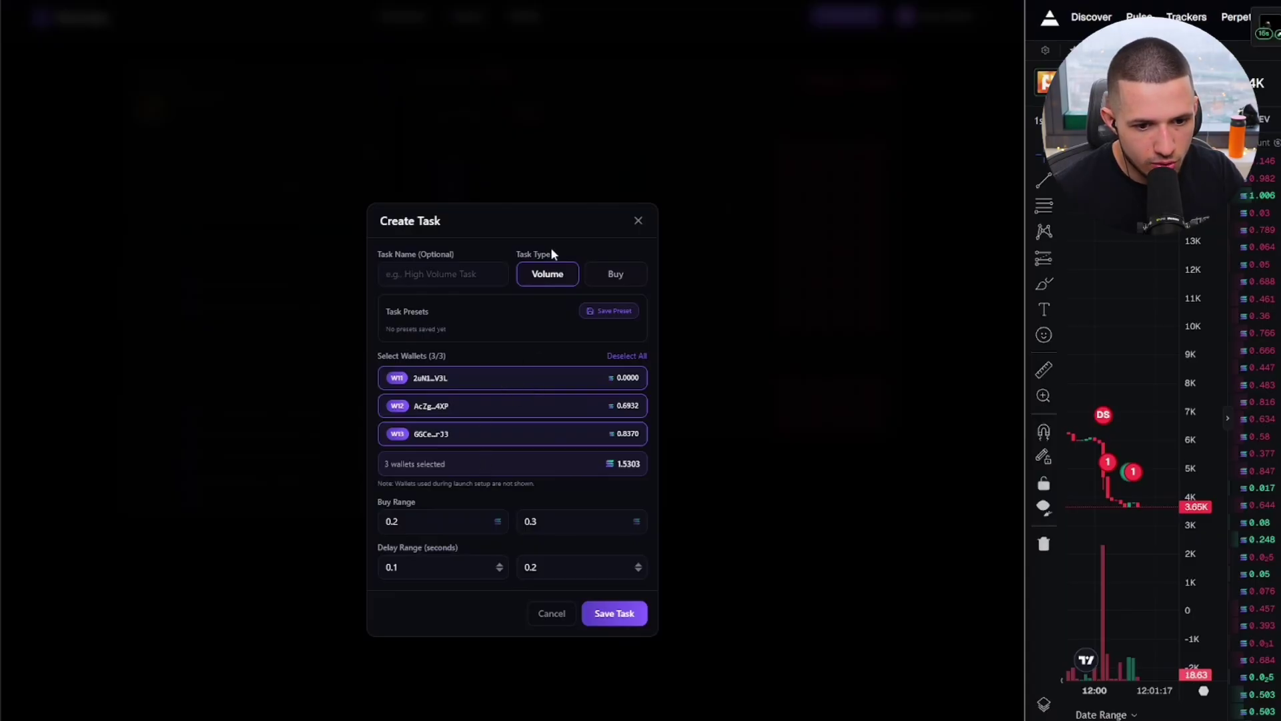
left_click(617, 275)
left_click(546, 226)
left_click(458, 520)
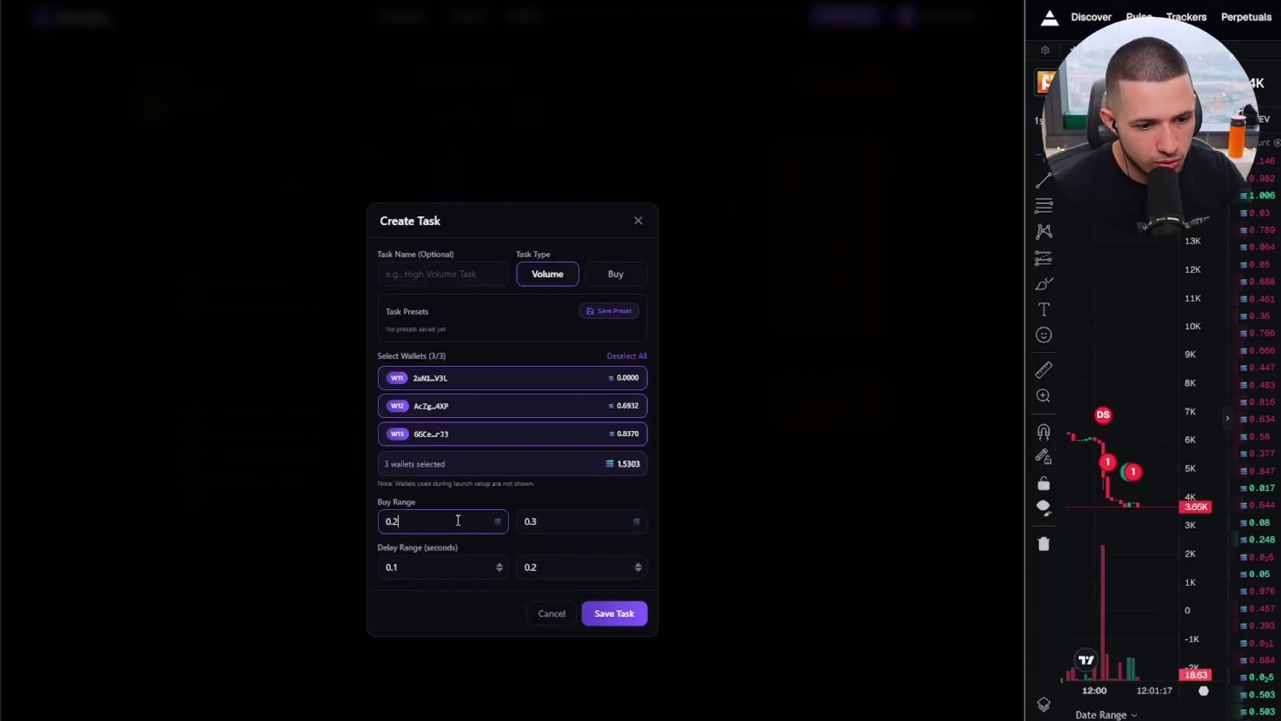
key("Tab")
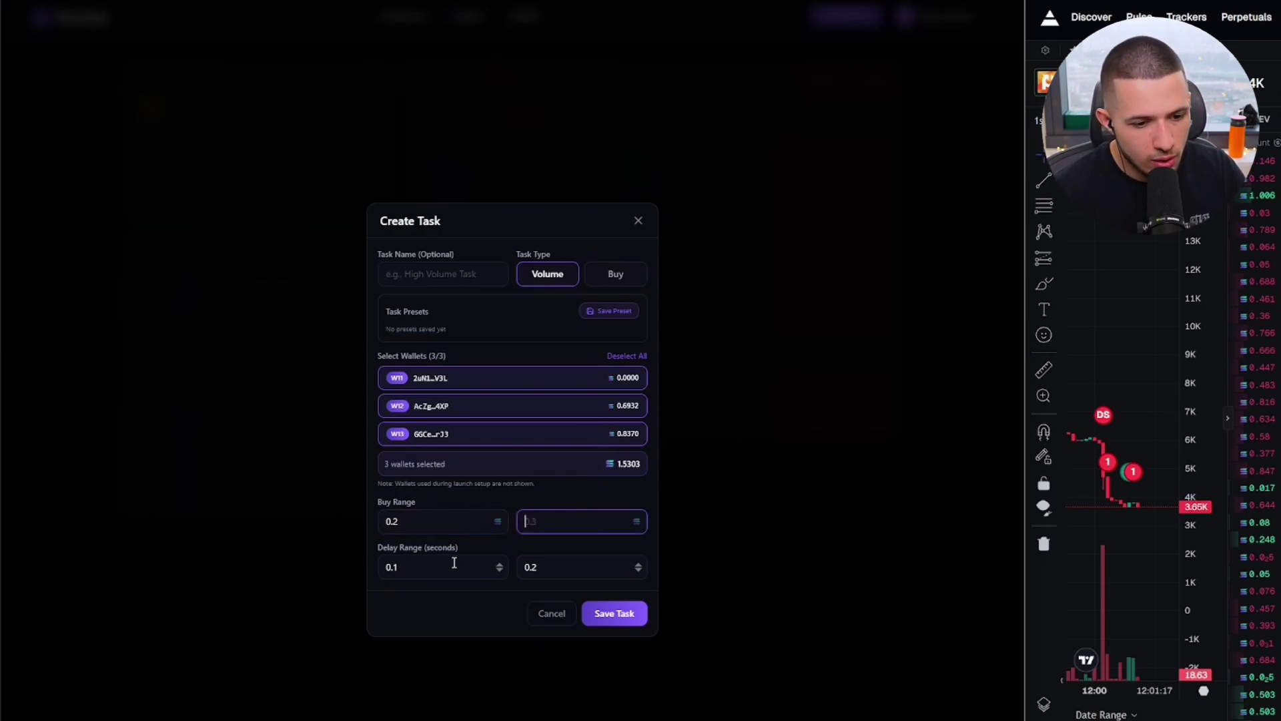
left_click(598, 612)
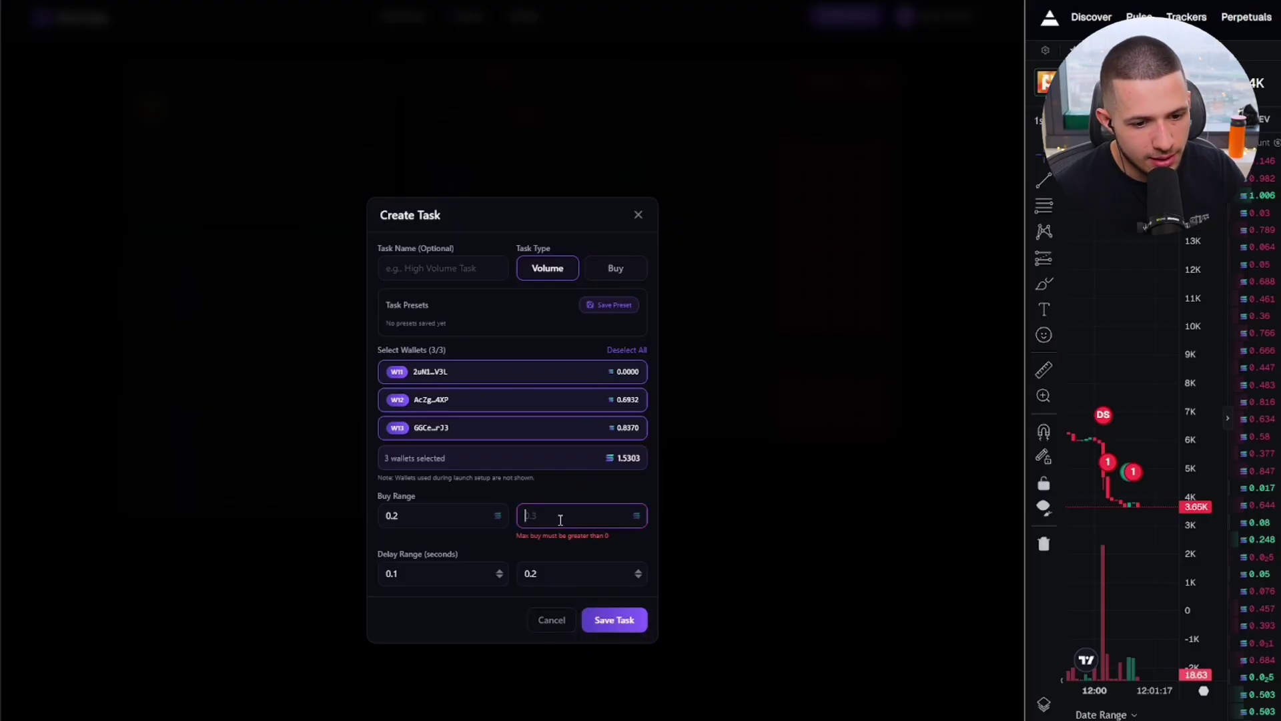
left_click(593, 618)
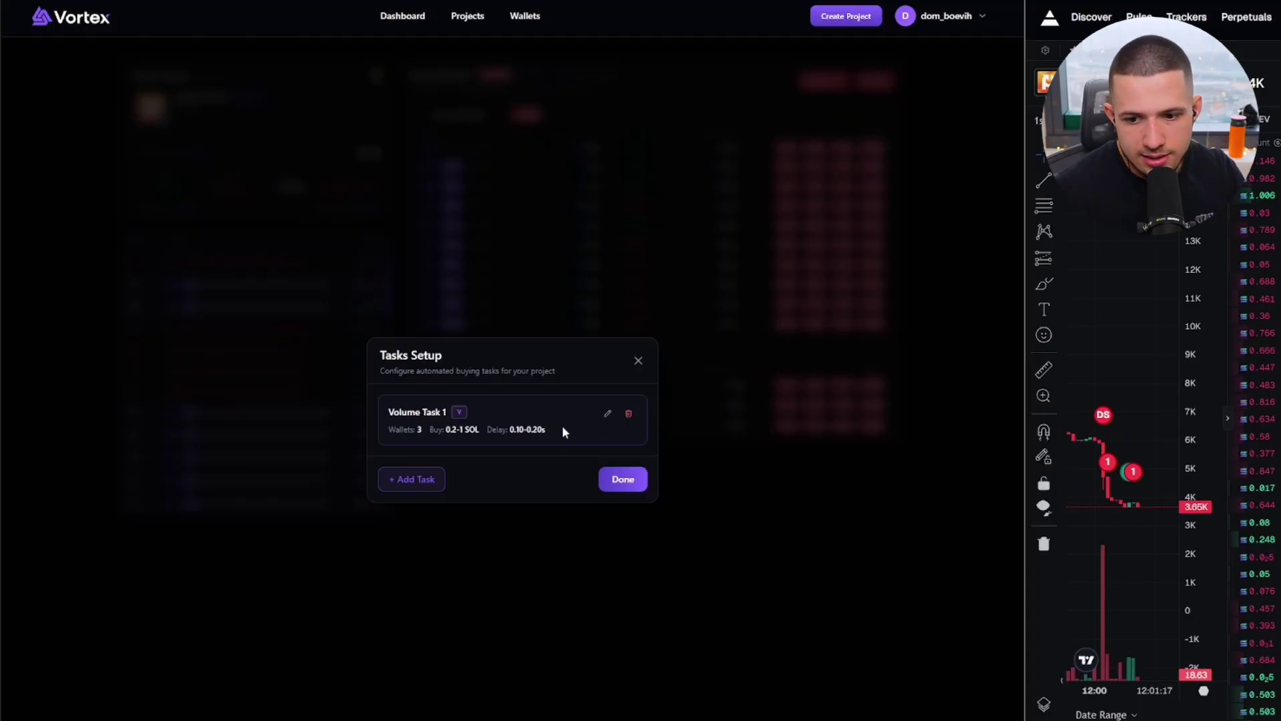
left_click(623, 479)
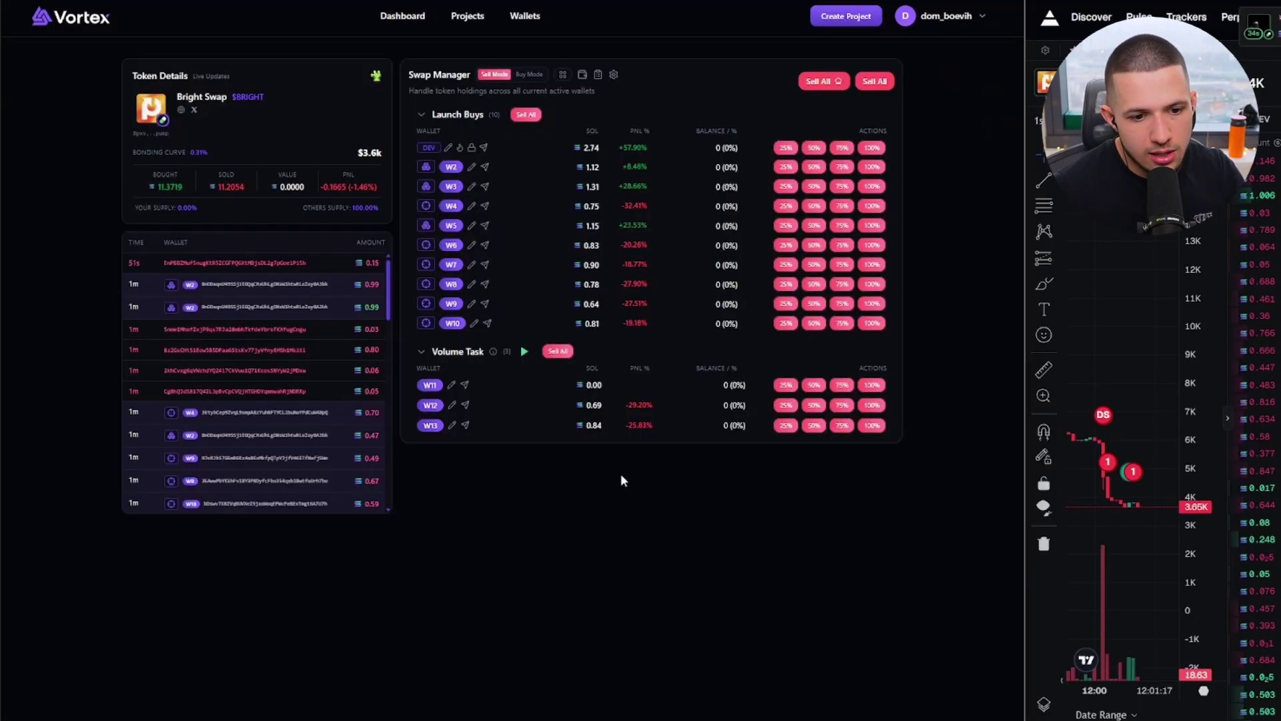
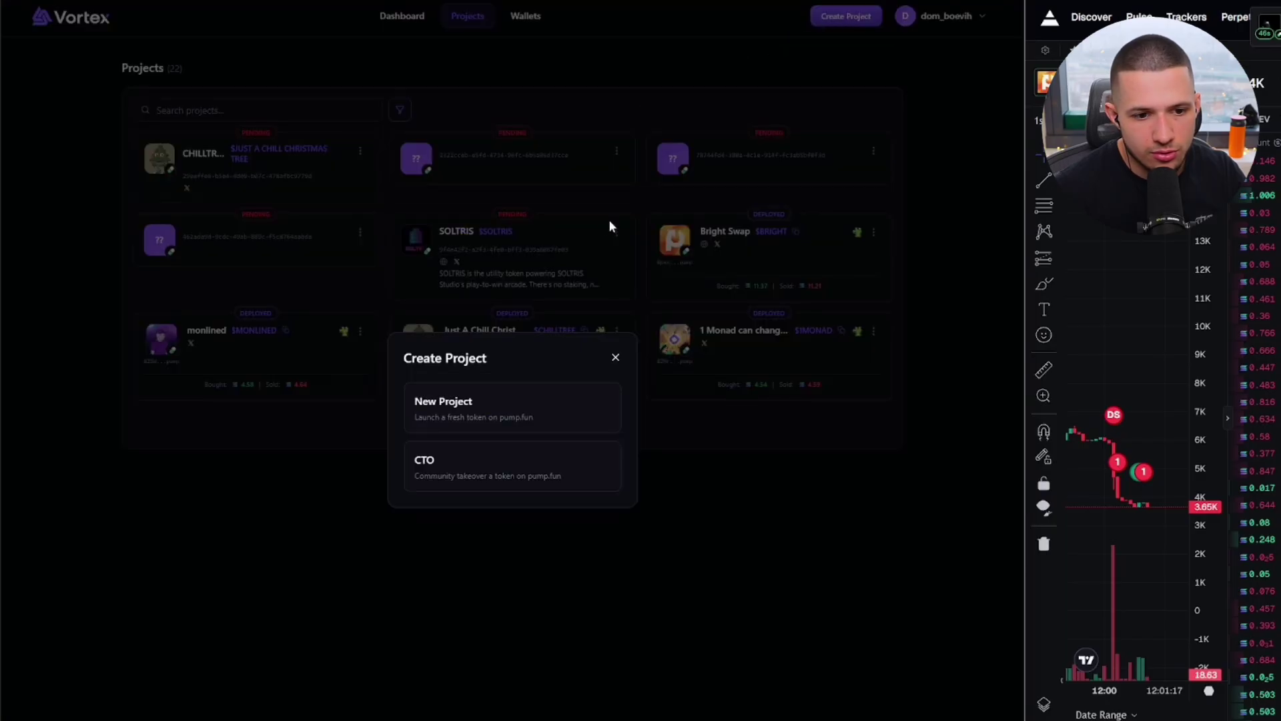
Step: Start a new project by cloning an existing token's metadata from its pasted contract address
left_click(527, 399)
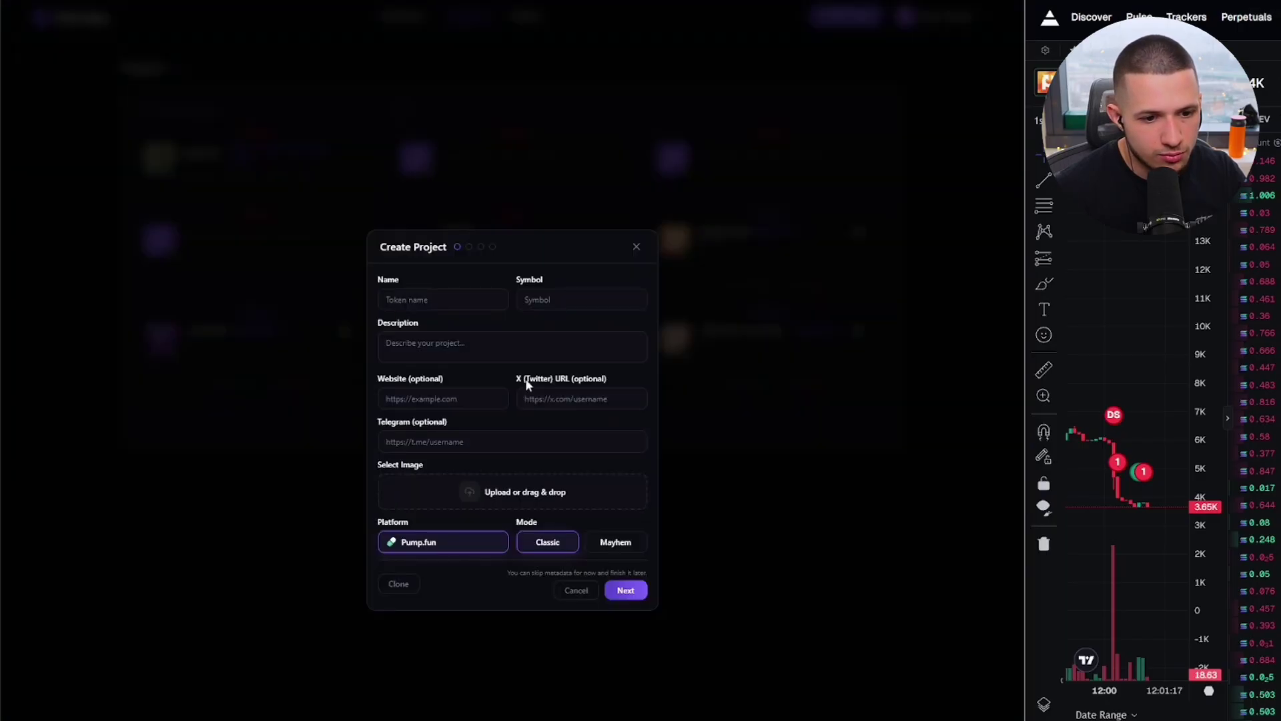
left_click(399, 585)
key("ctrl+v")
left_click(554, 476)
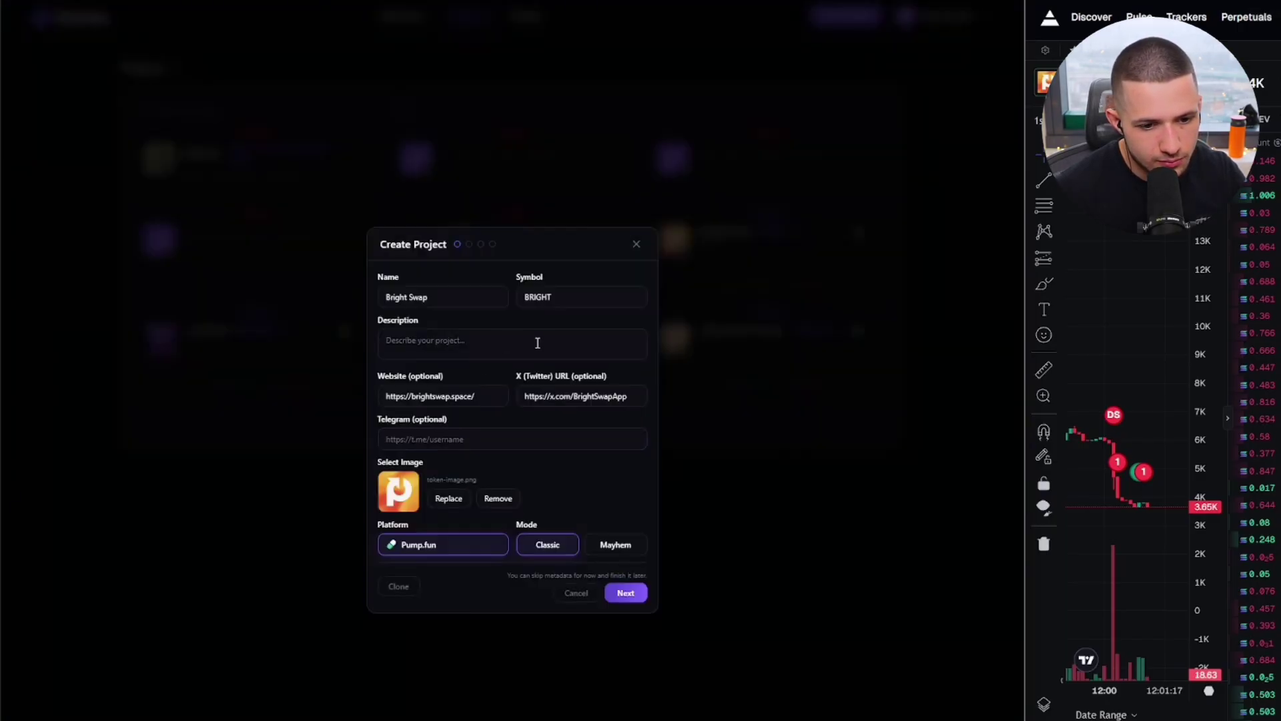
left_click(618, 592)
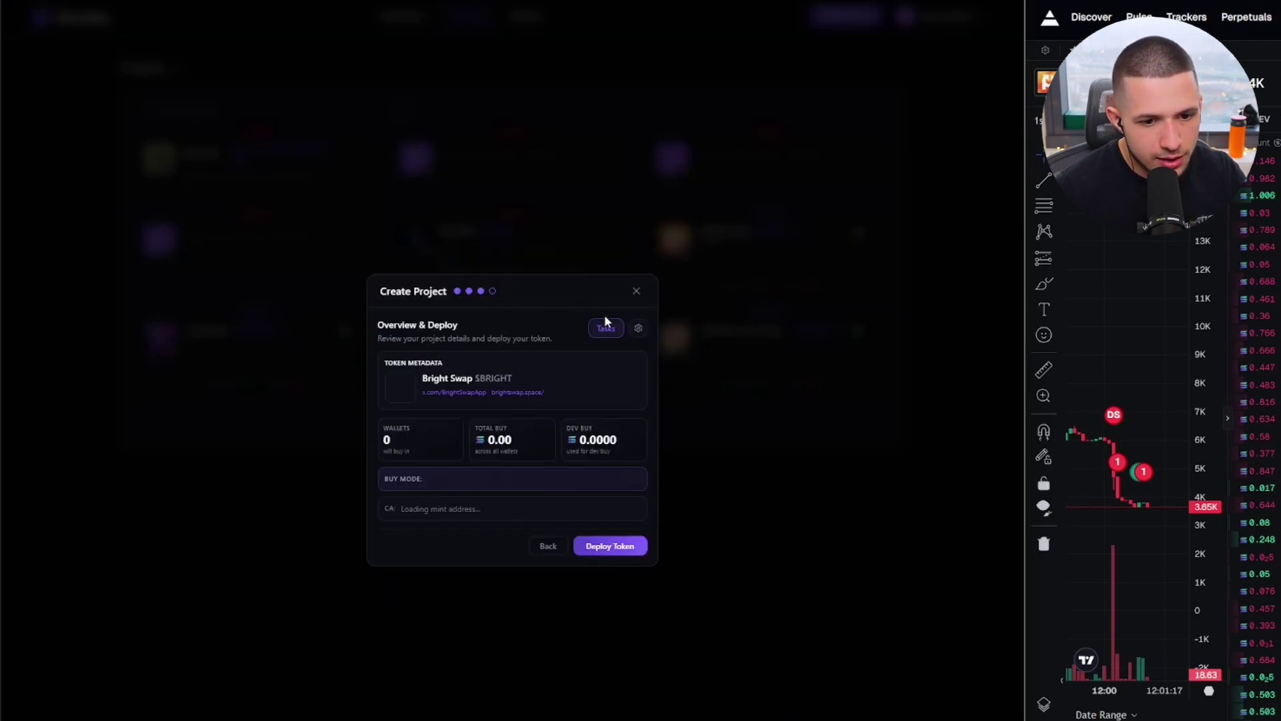
Step: Enable Anti Sniper in the launch settings, selling all at a 5% sniper threshold
left_click(634, 328)
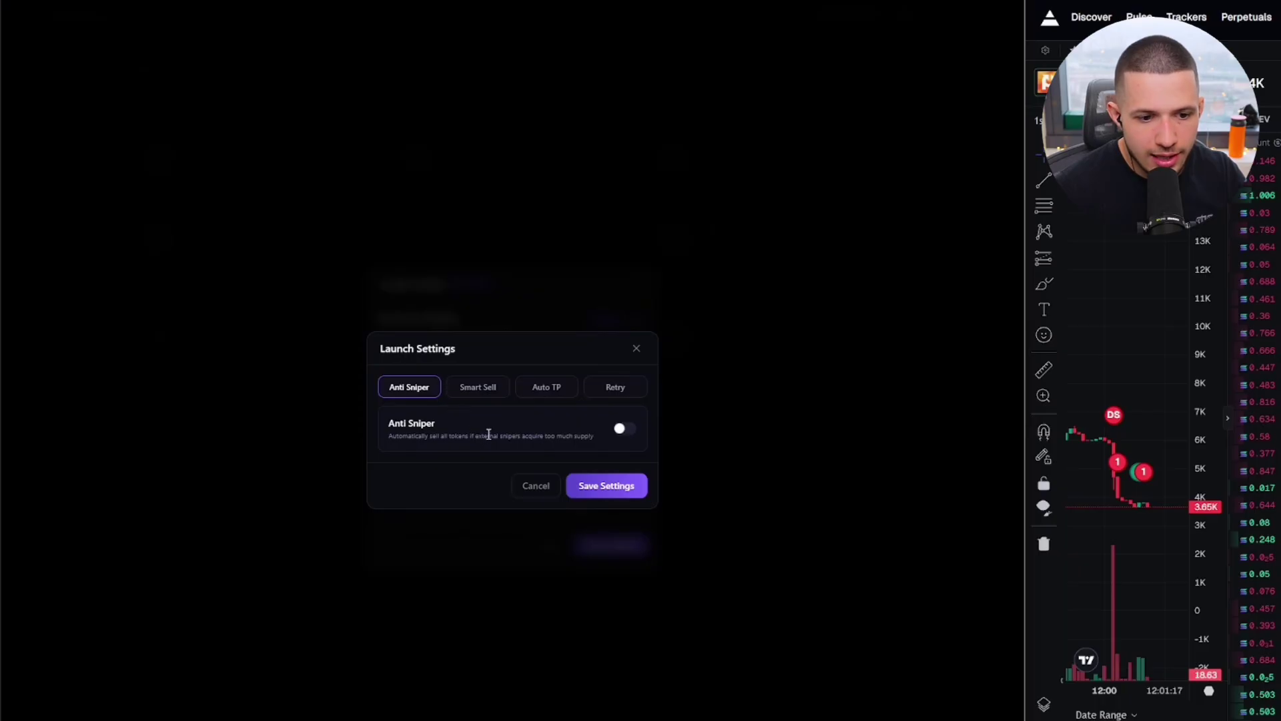
left_click(617, 429)
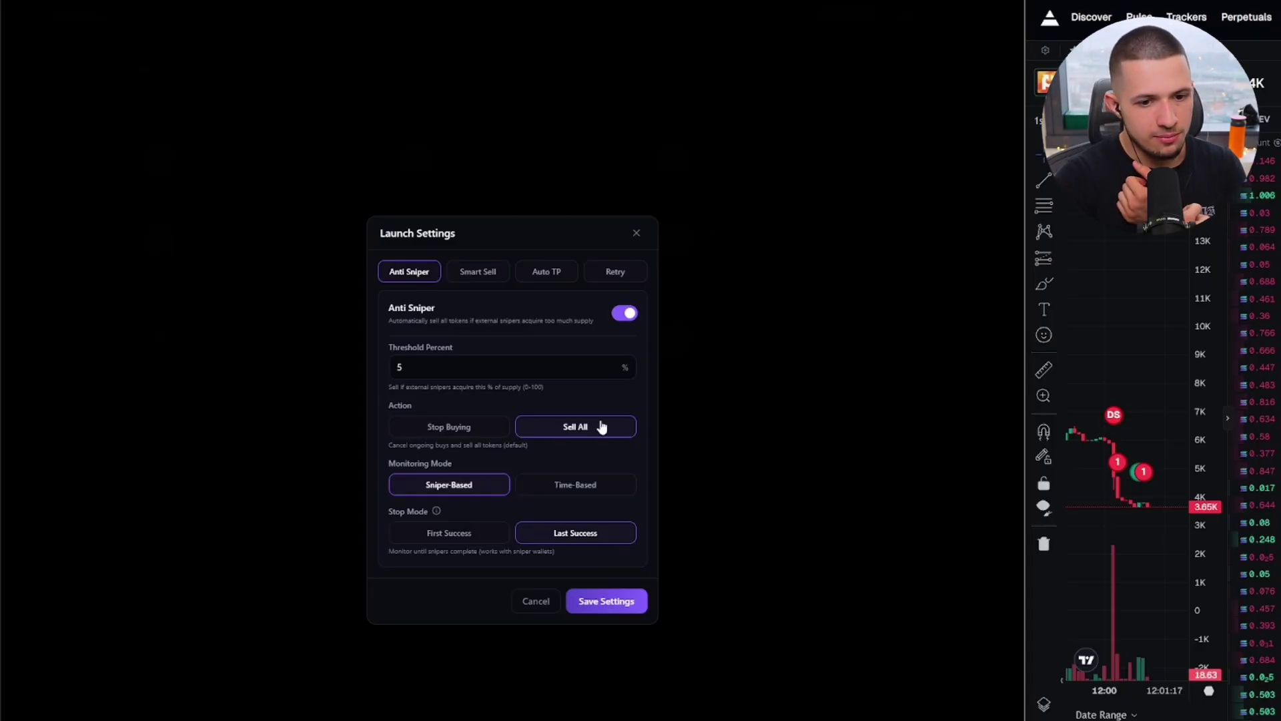
right_click(602, 427)
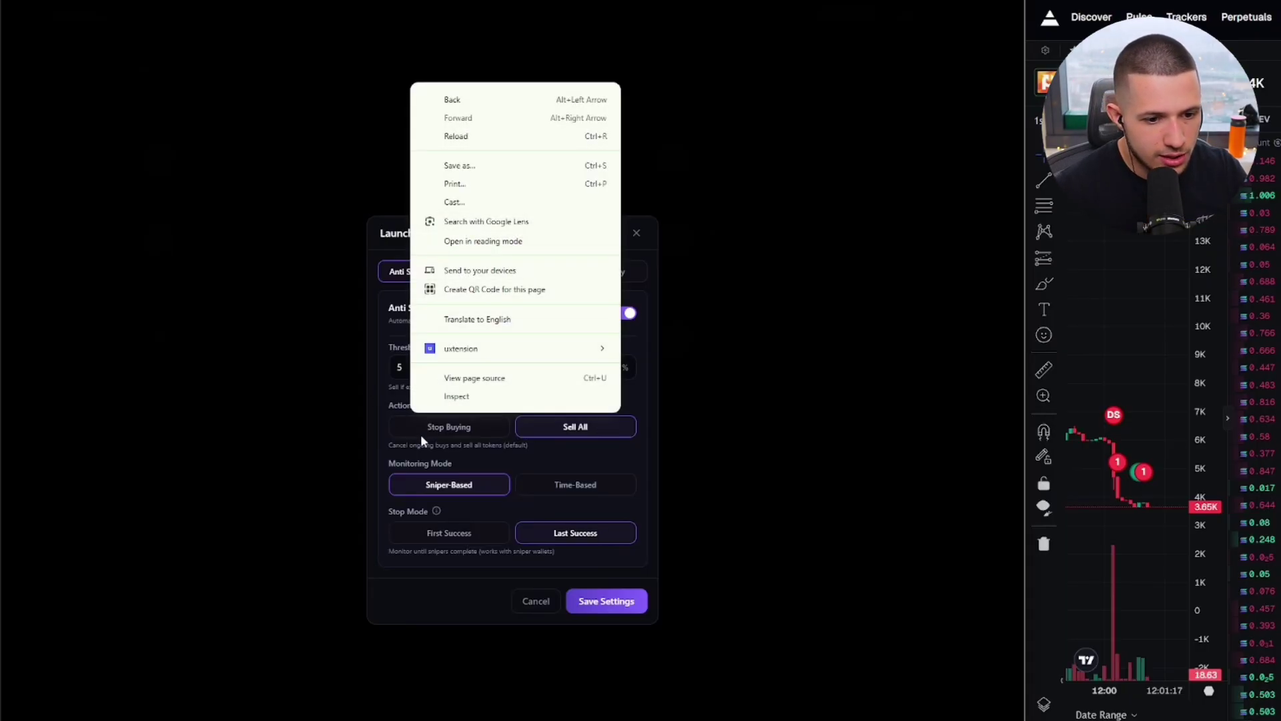
left_click(427, 430)
left_click(458, 272)
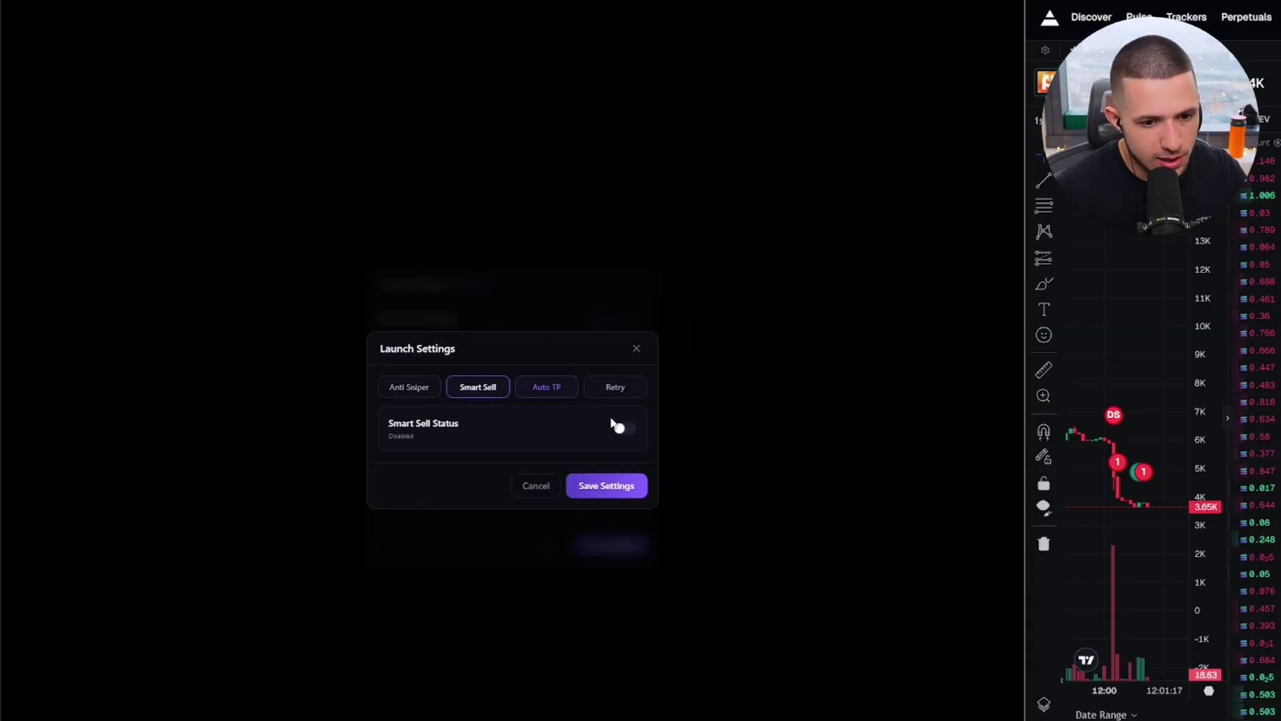
Step: Turn on Smart Sell with a 20000 market cap, 0.8 SOL activation, 0.1 holding floor, and enable Auto TP
left_click(616, 426)
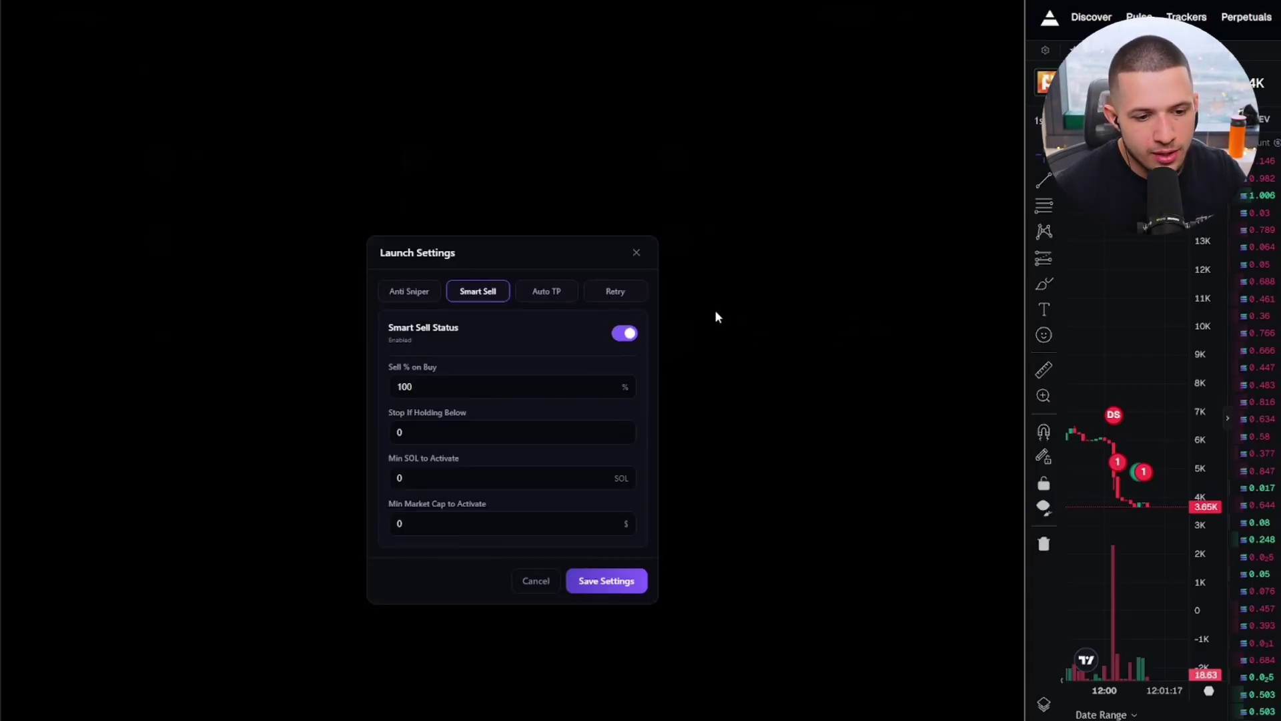
left_click(507, 529)
key("BackSpace")
type("20000")
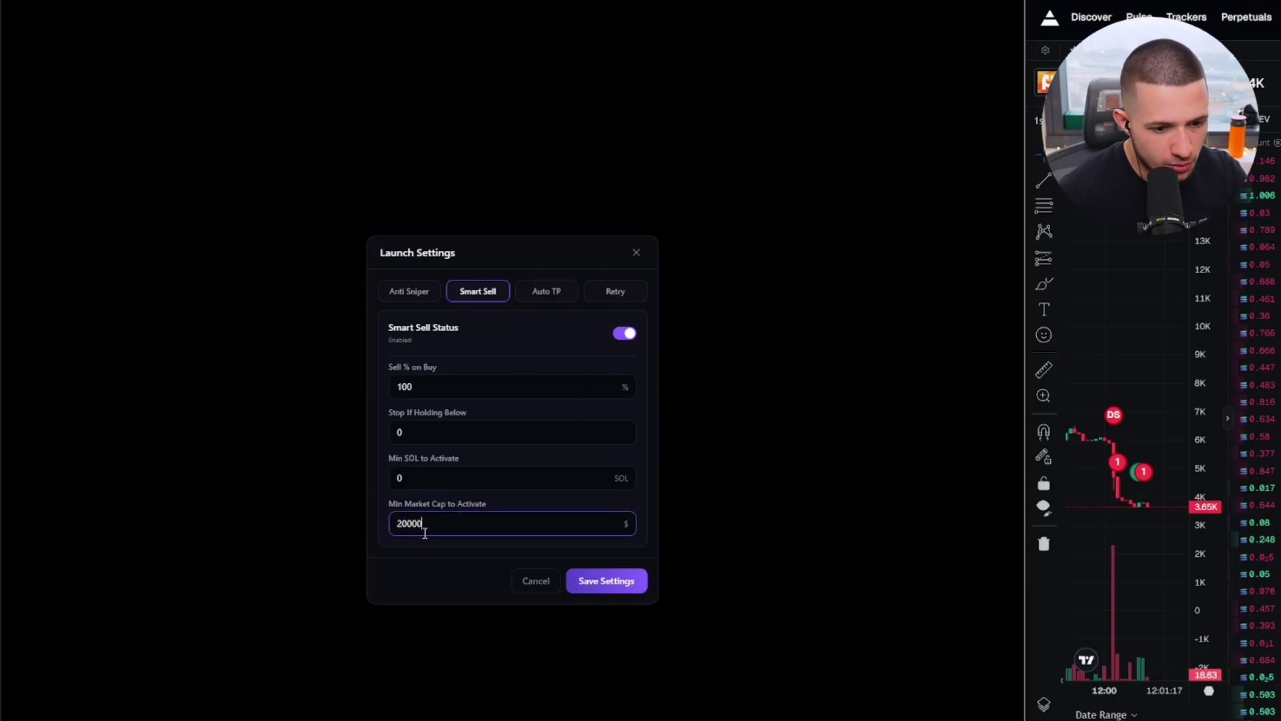
left_click(412, 484)
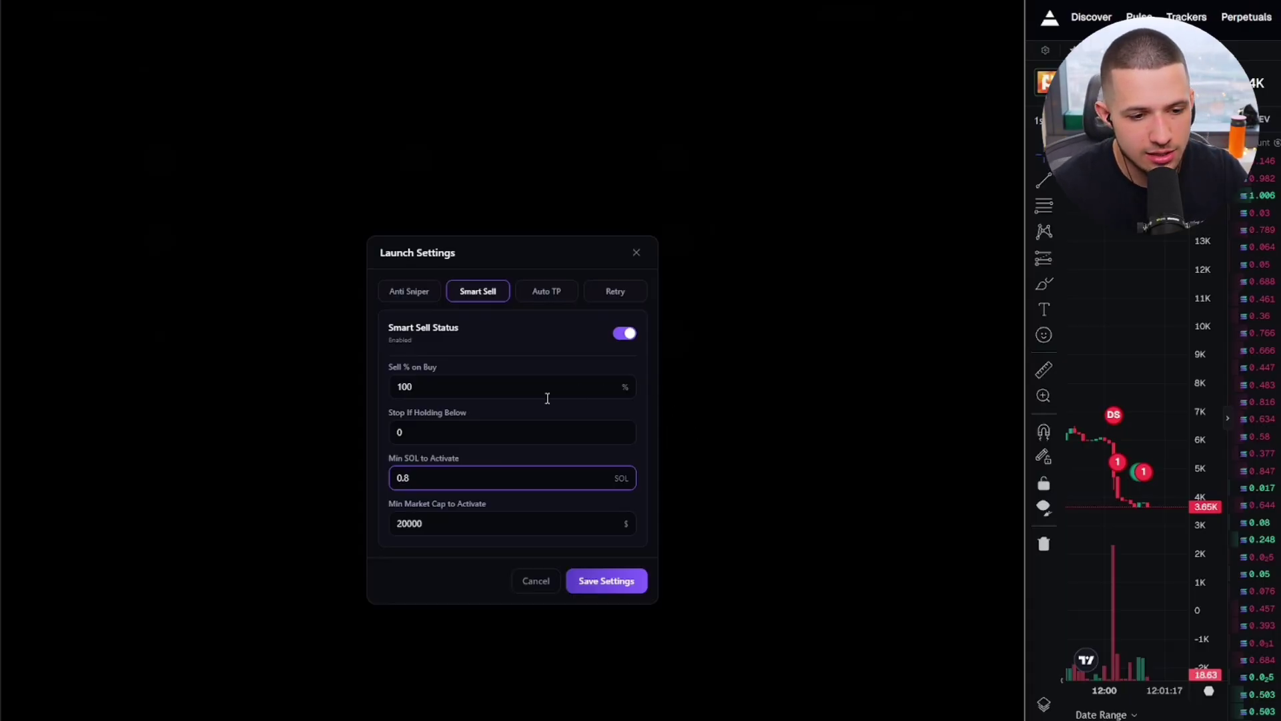
left_click(532, 435)
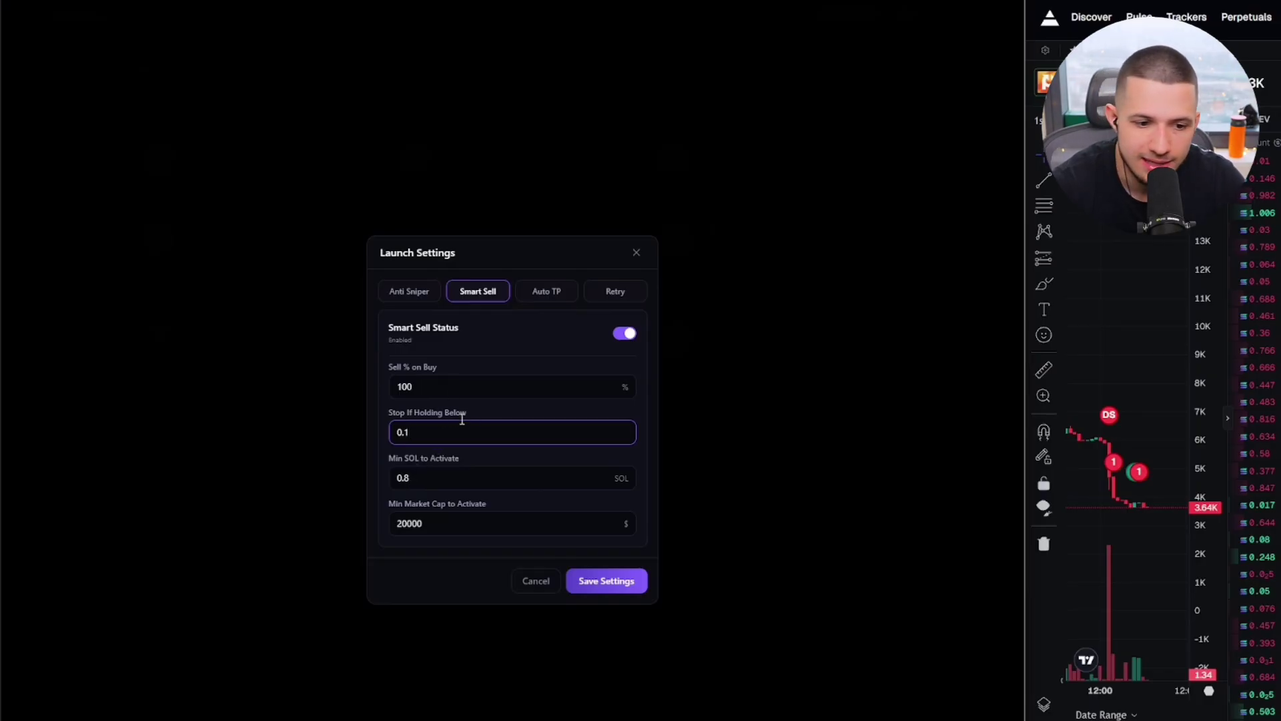
left_click(543, 292)
left_click(610, 432)
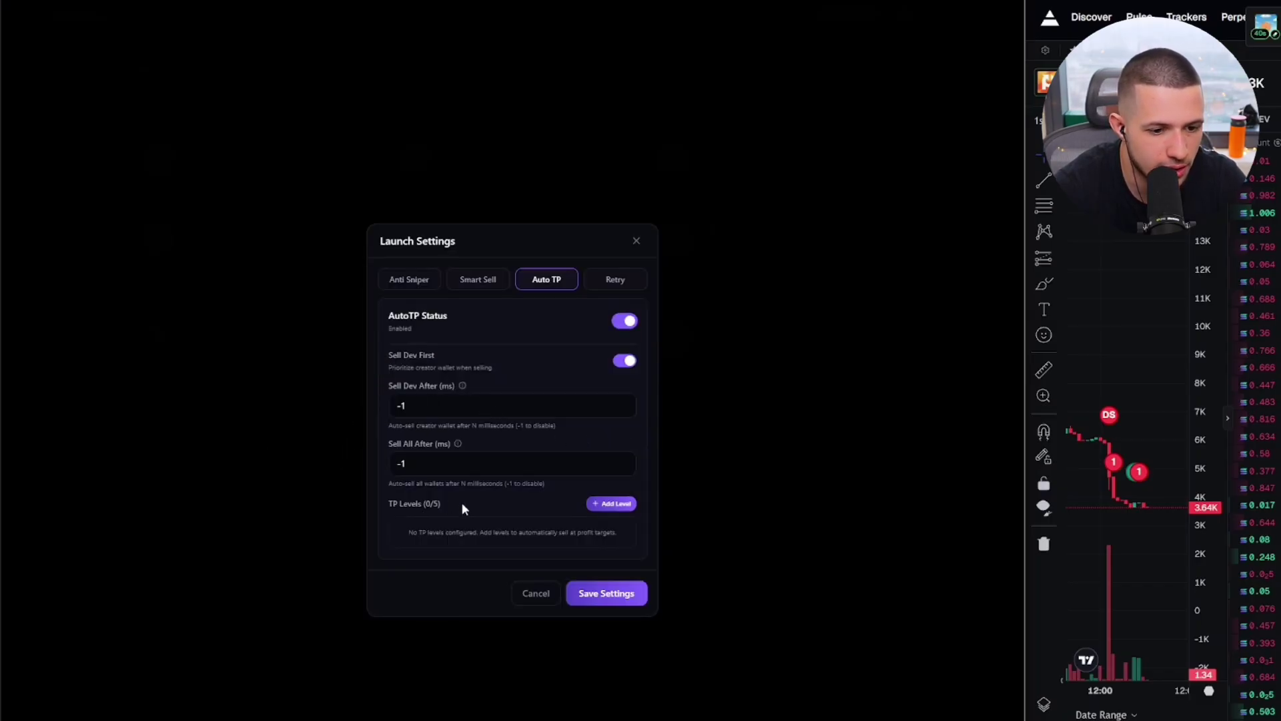
Step: Toggle the sell-dev-first option and add a take-profit level selling 100% at 1000 profit
left_click(619, 367)
left_click(619, 367)
left_click(619, 367)
left_click(619, 369)
left_click(618, 368)
left_click(616, 371)
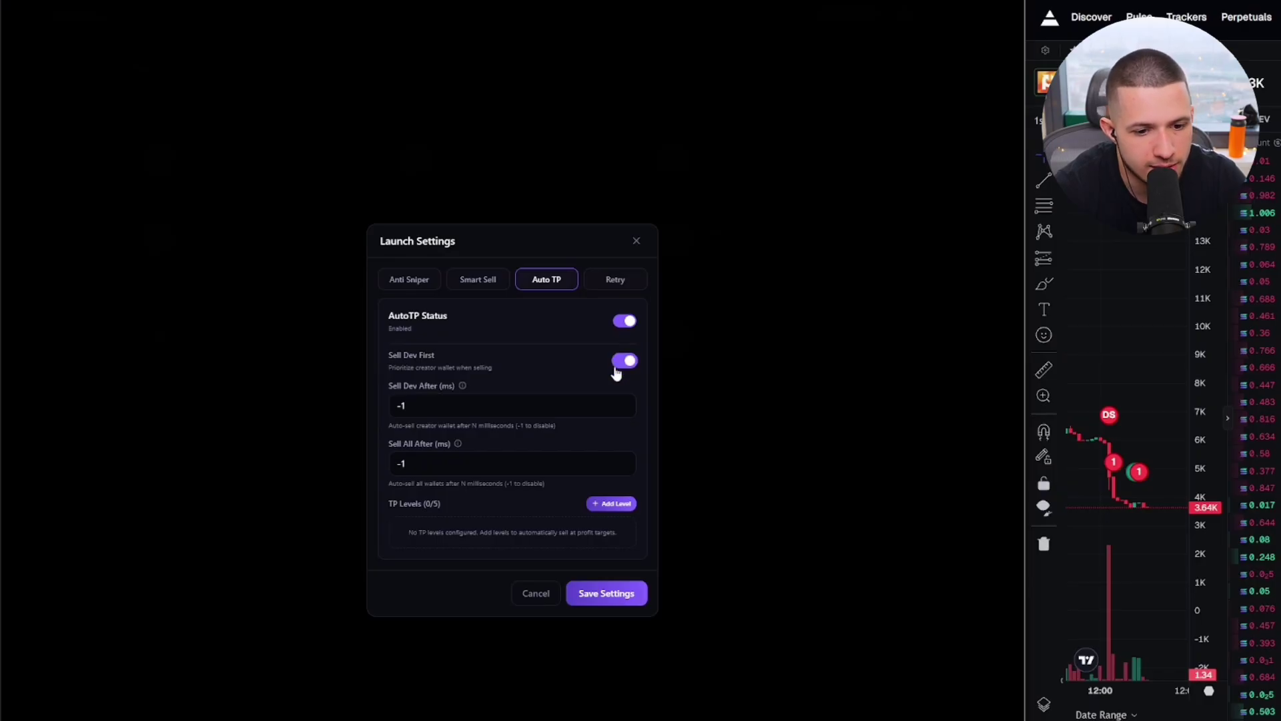
left_click(587, 502)
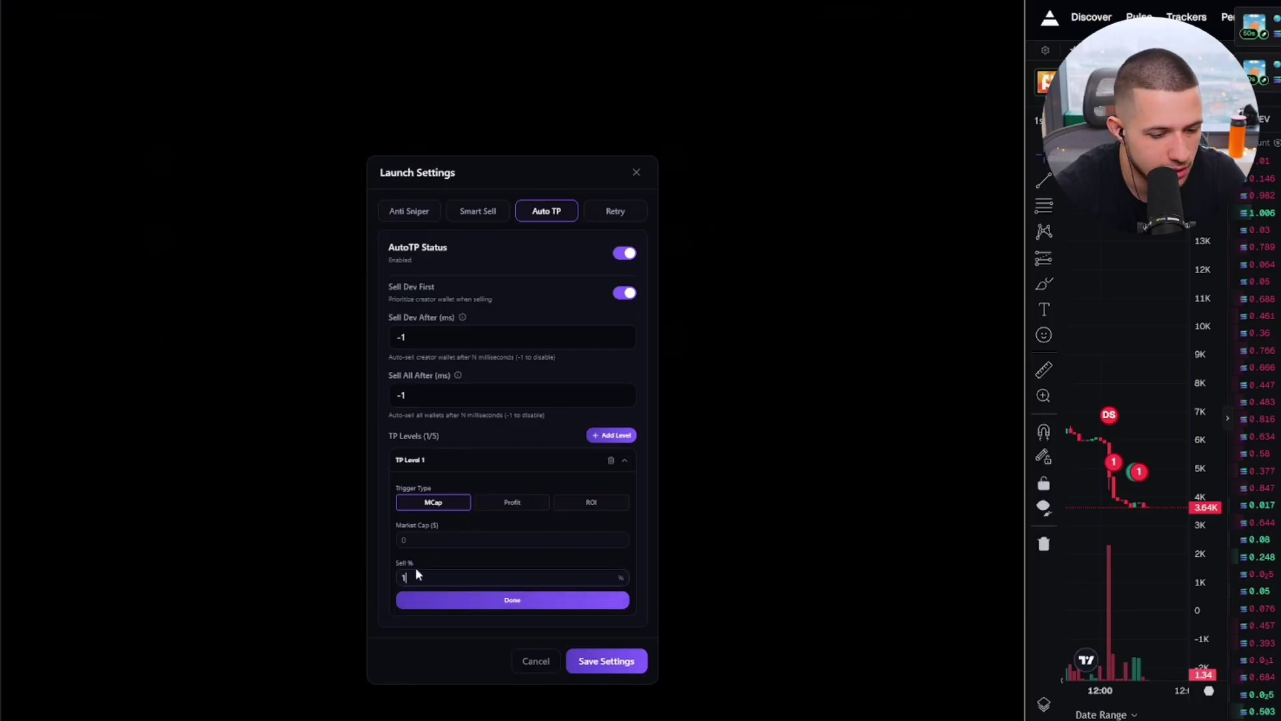
type("00")
left_click(505, 511)
left_click(456, 545)
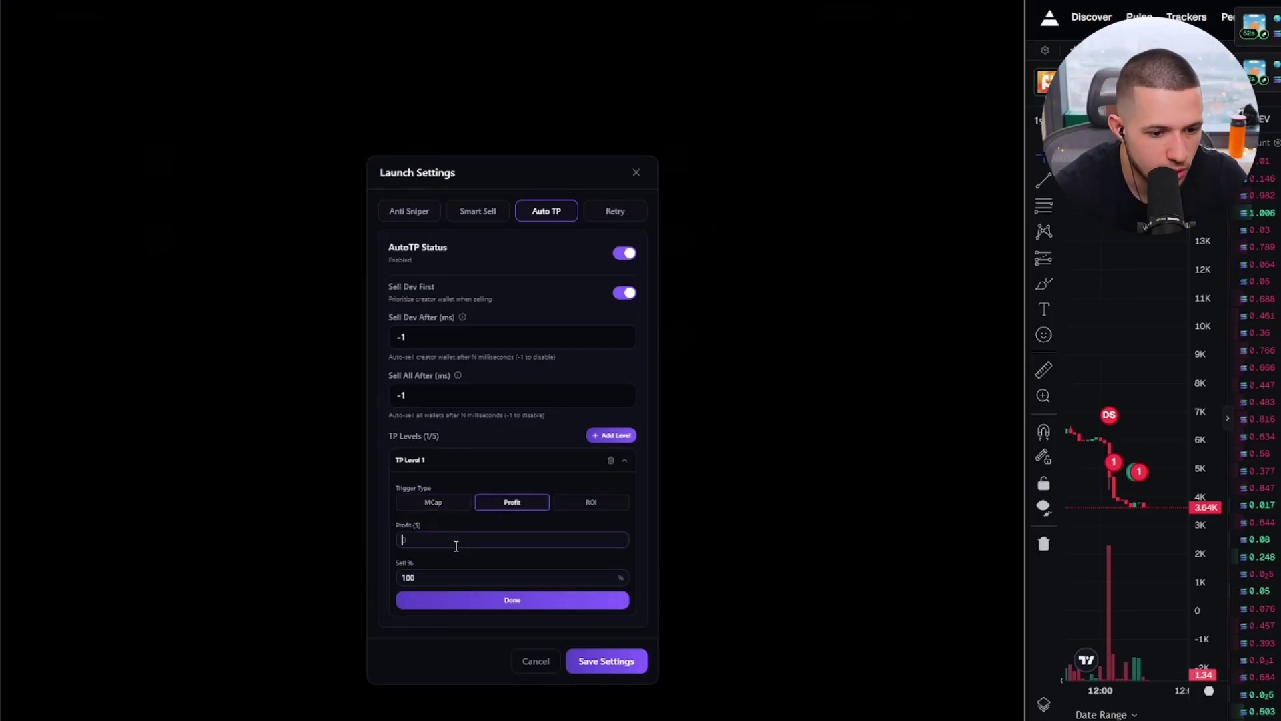
type("1000")
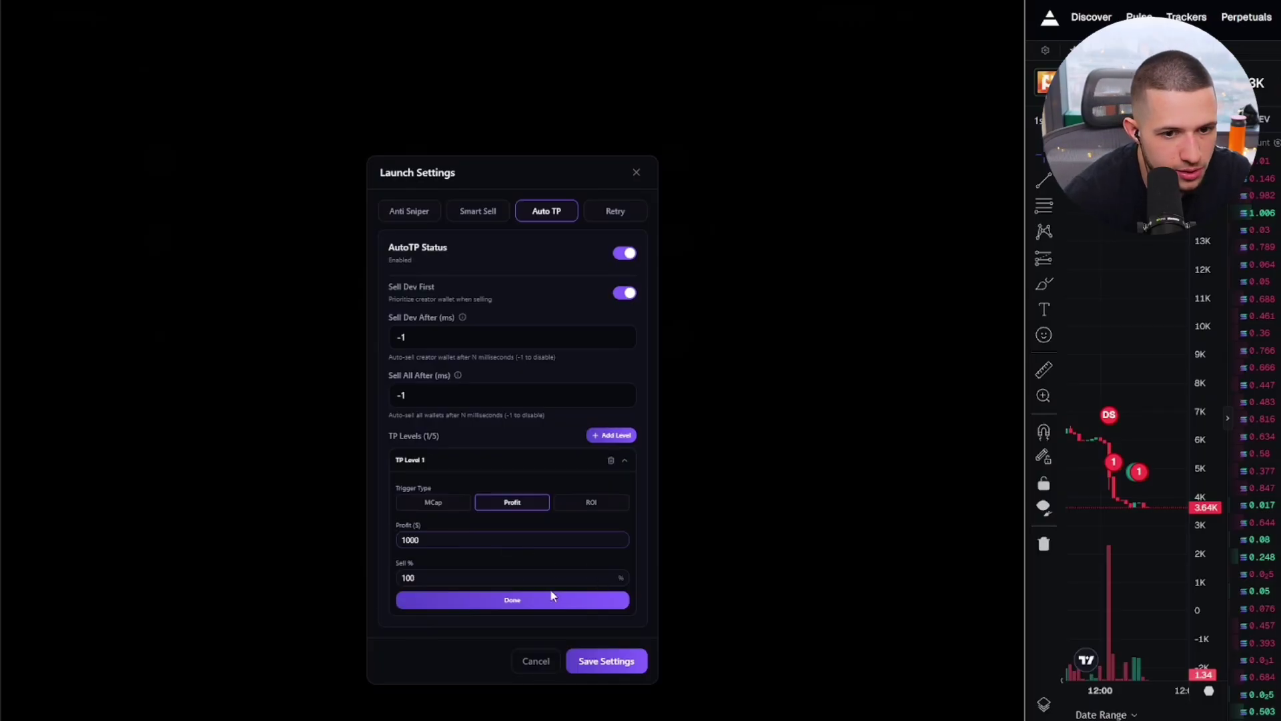
Step: Review the sniper Retry and Anti Sniper settings, then close Launch Settings
left_click(615, 212)
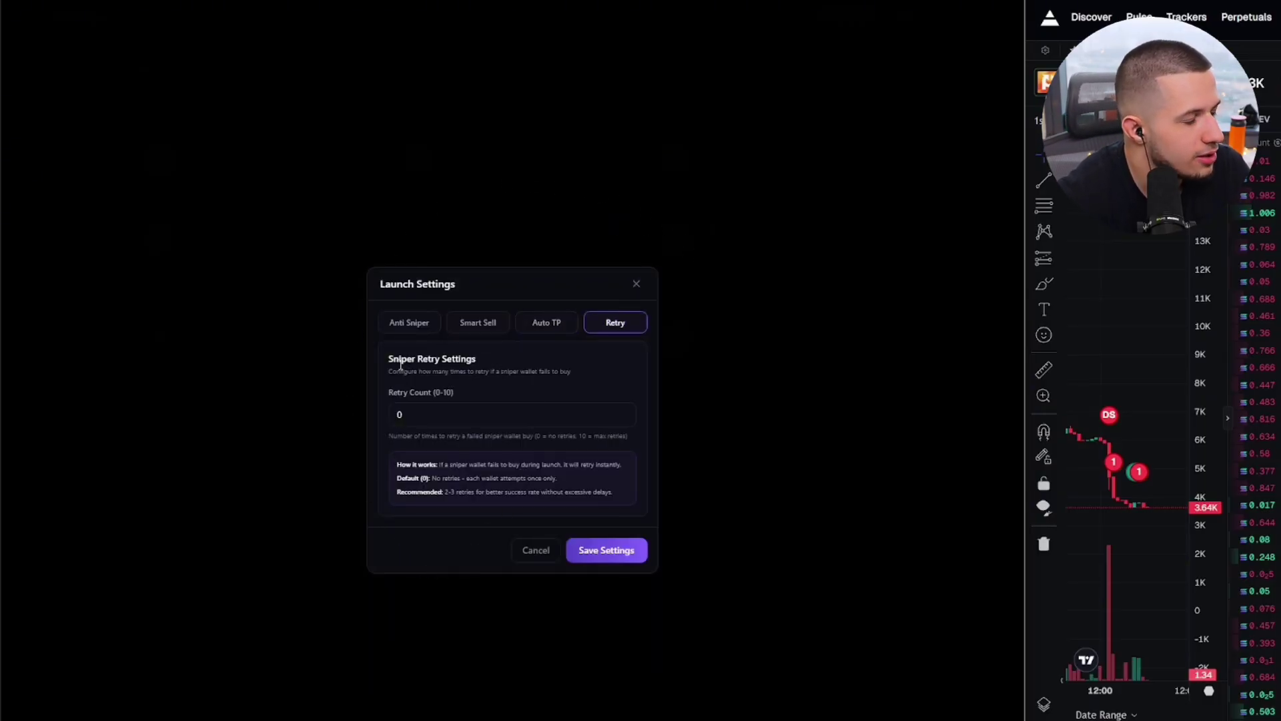
left_click(409, 326)
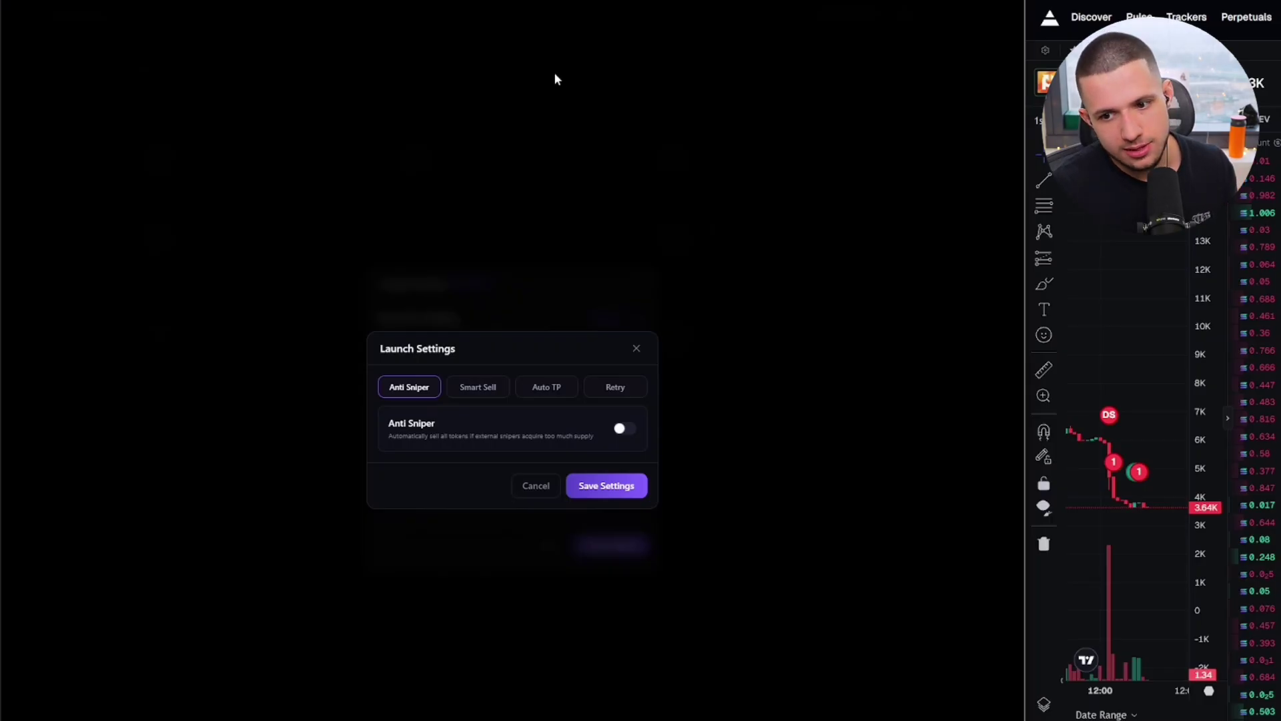
left_click(637, 349)
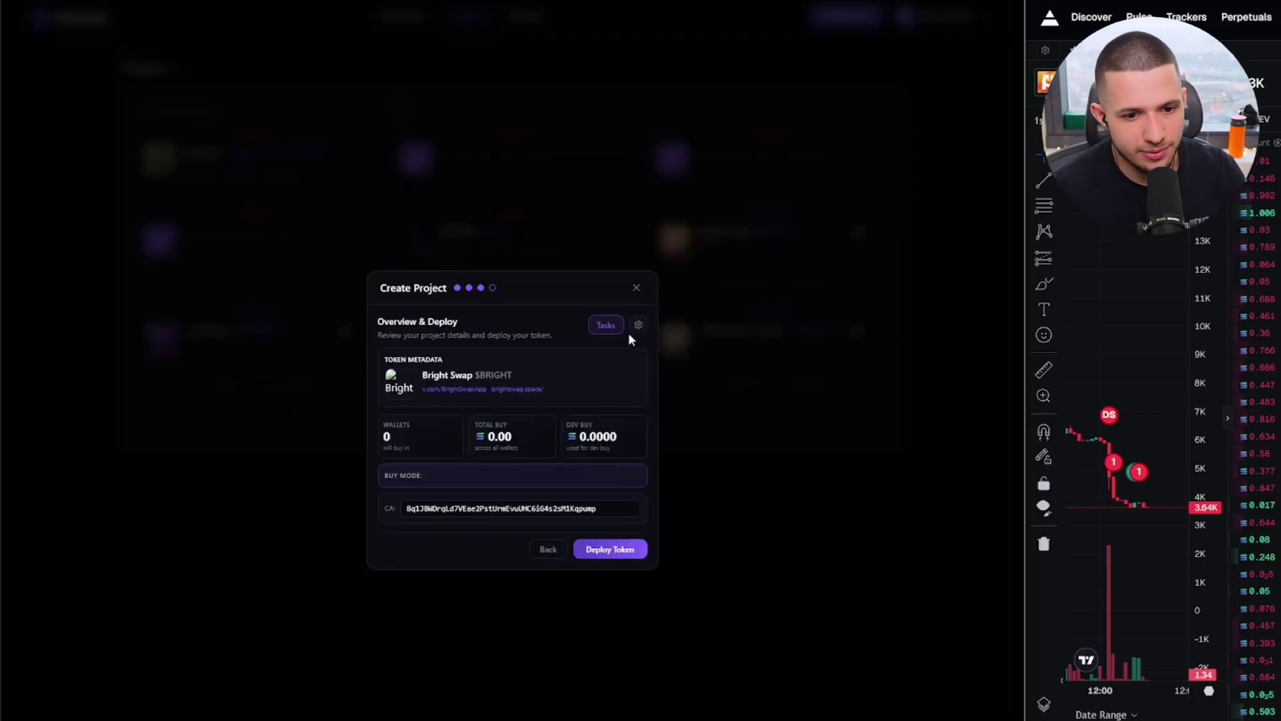
Step: Restart project creation, cloning the existing token's metadata from its pasted contract address
left_click(633, 289)
left_click(811, 17)
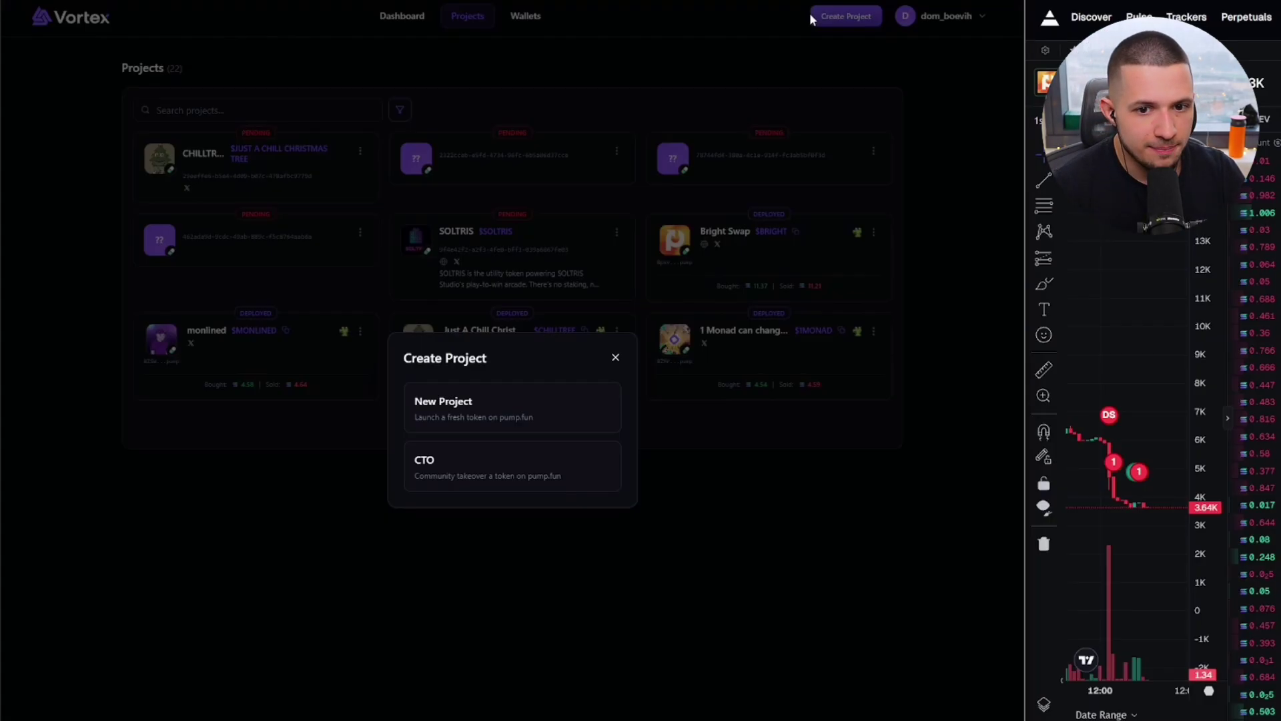
left_click(442, 398)
left_click(399, 582)
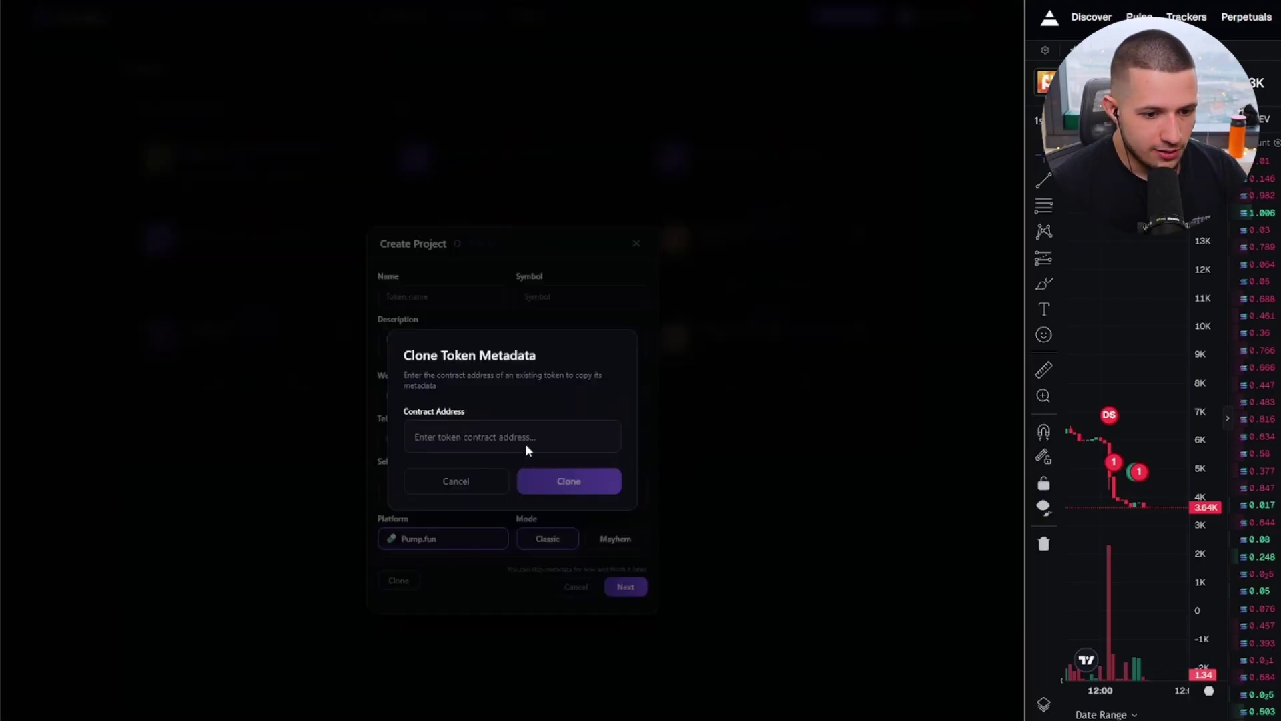
key("ctrl+v")
left_click(538, 480)
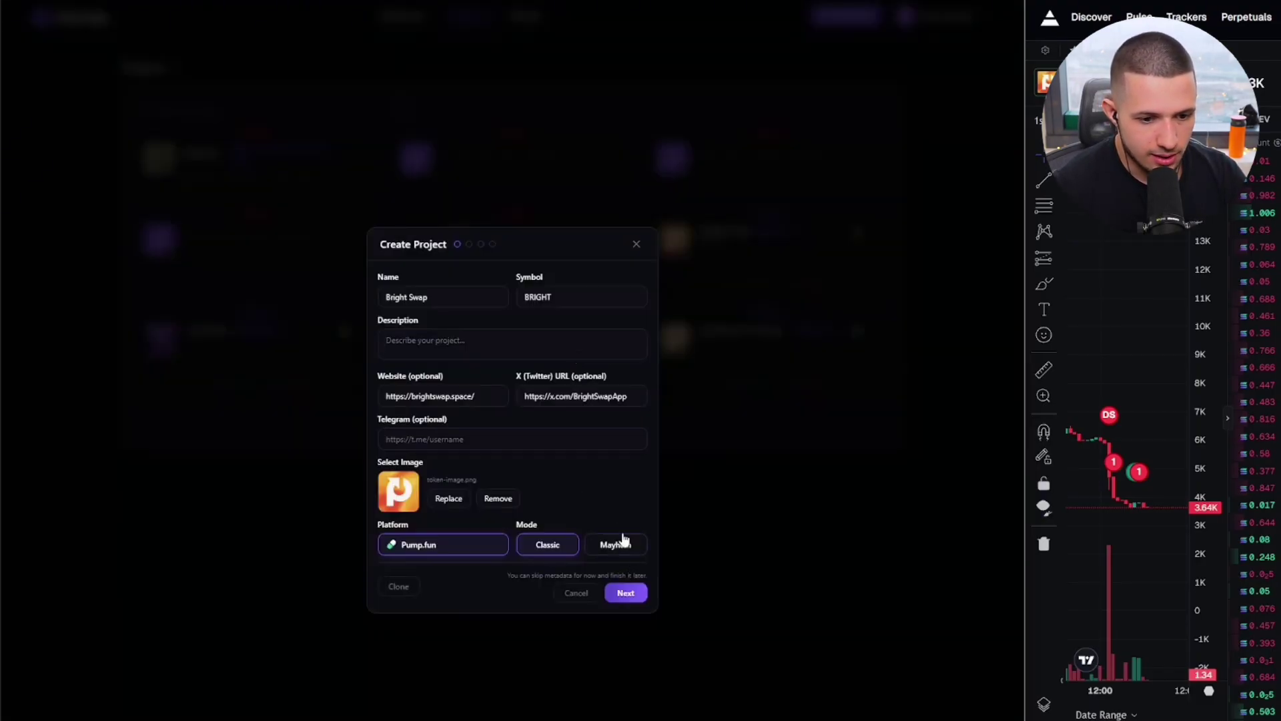
left_click(618, 594)
Step: Set up the dev wallet and send it 2 SOL from the Phantom wallet
left_click(401, 399)
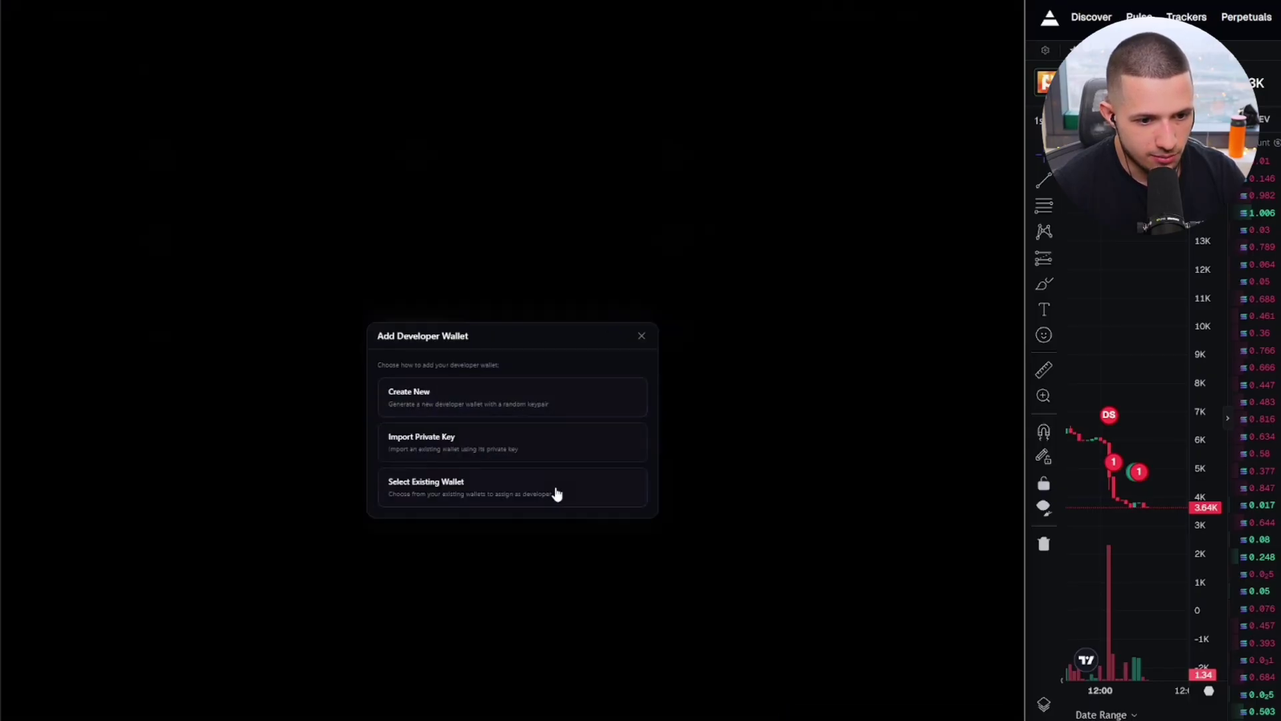
left_click(555, 492)
left_click(574, 468)
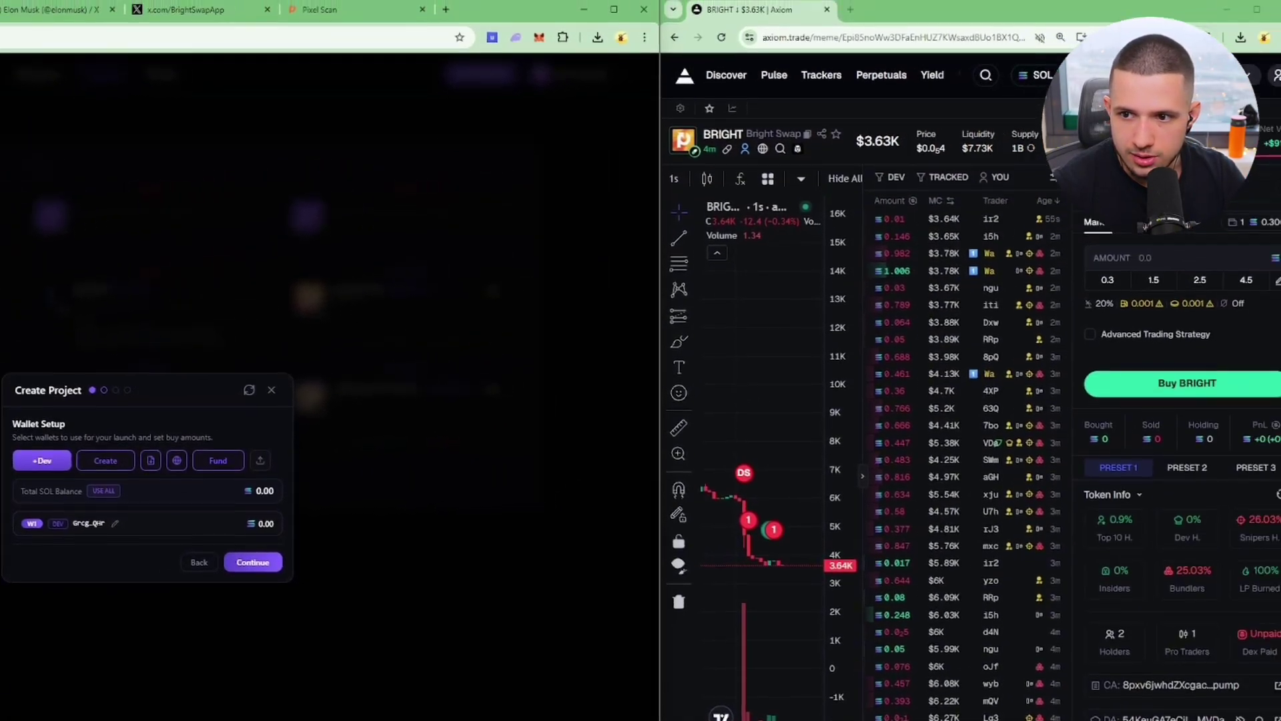
key("alt+shift+p")
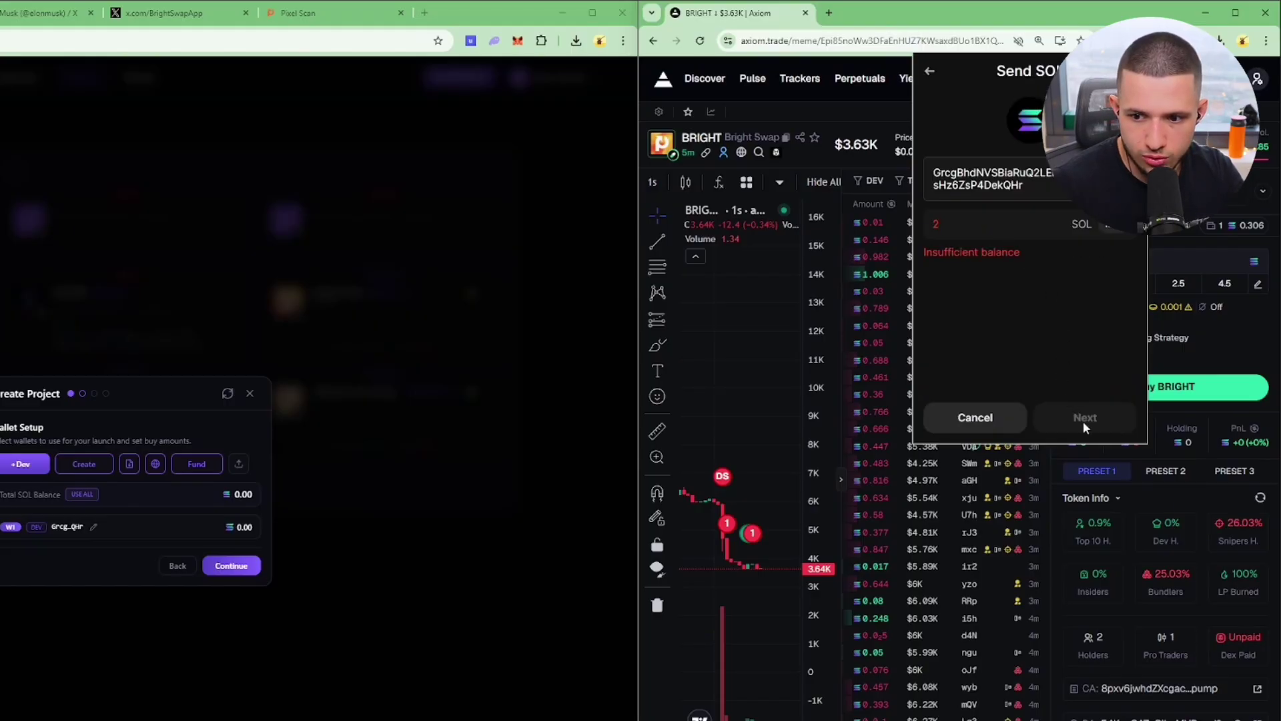
left_click(1085, 421)
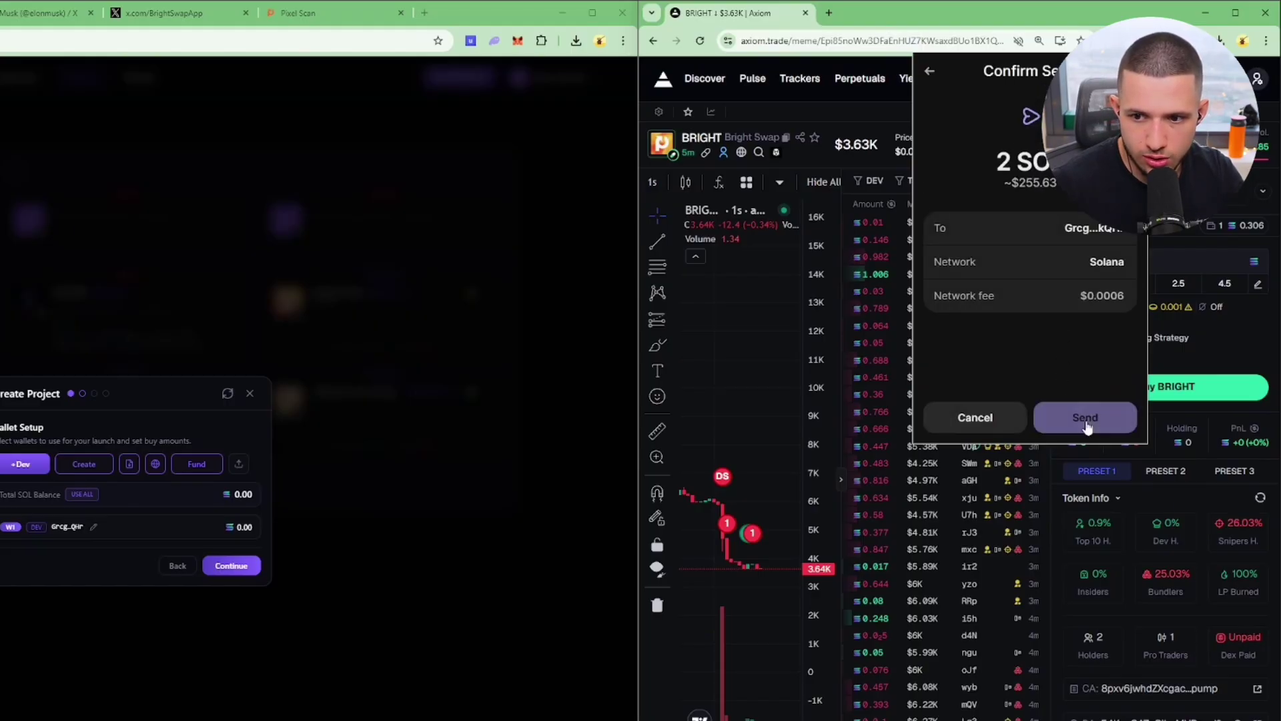
left_click(1085, 417)
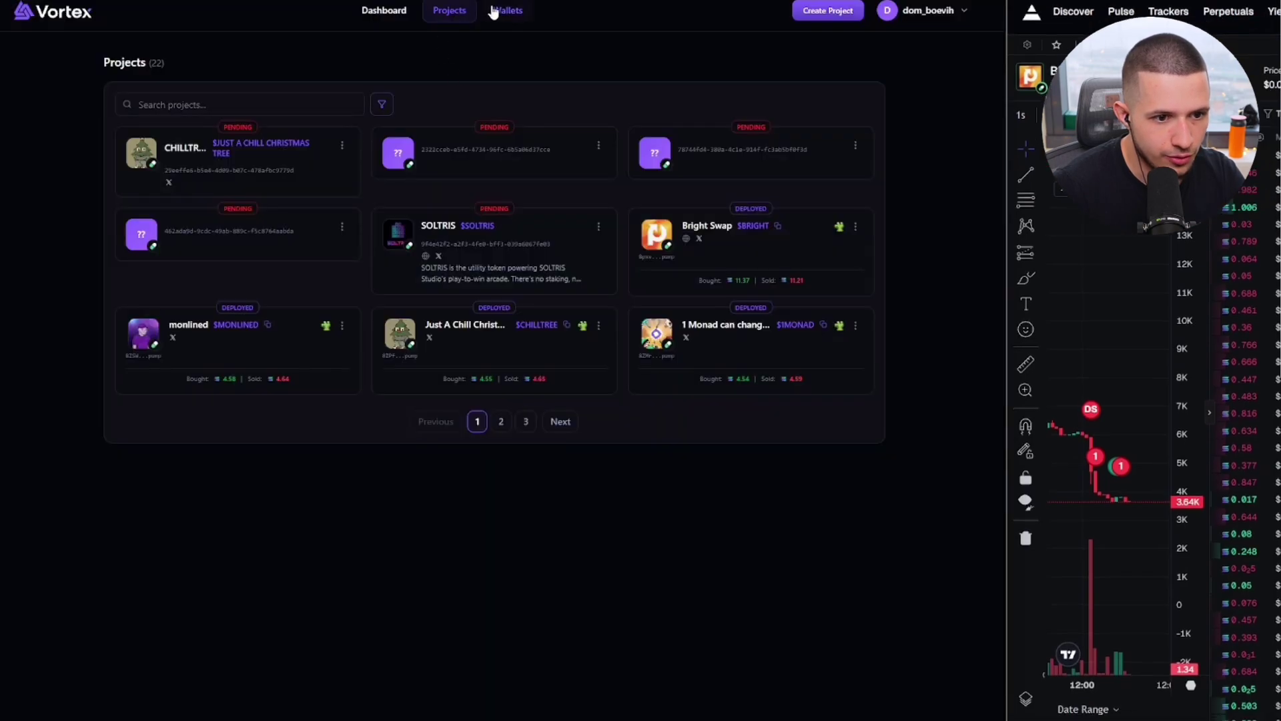
Step: Export all wallets from the Bright Swap project that has 13 wallets
left_click(497, 10)
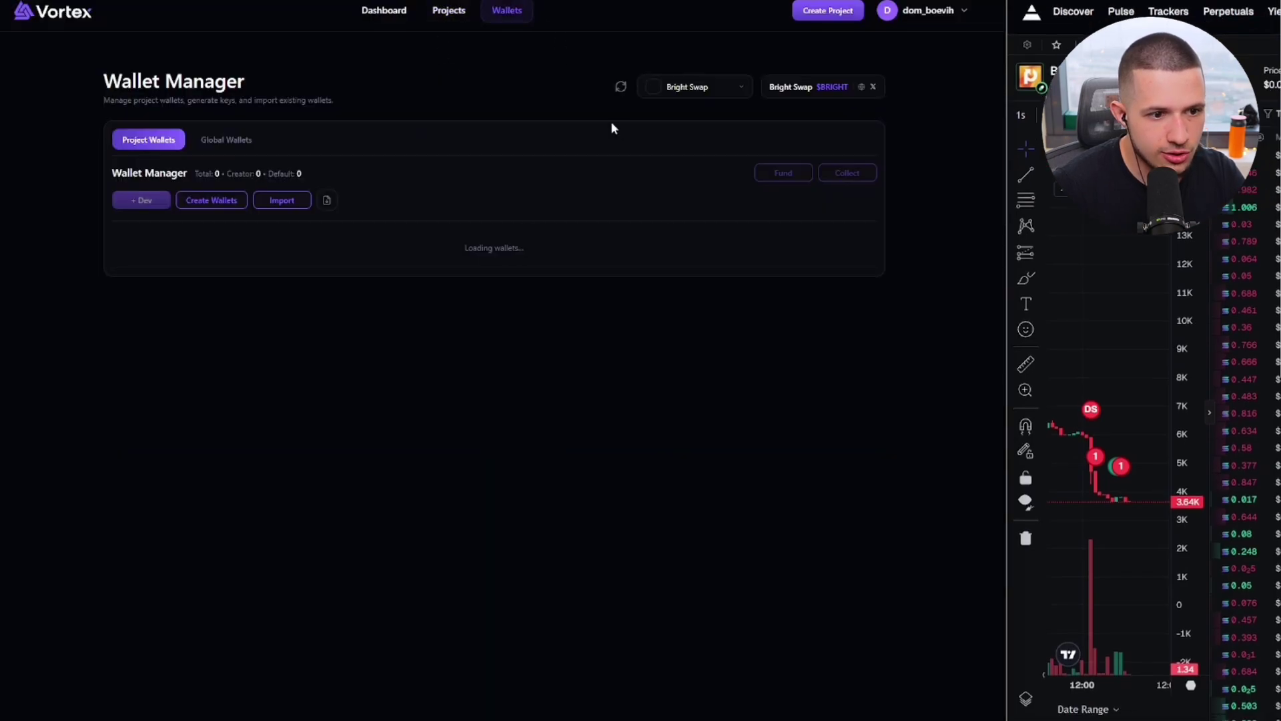
left_click(731, 96)
left_click(709, 139)
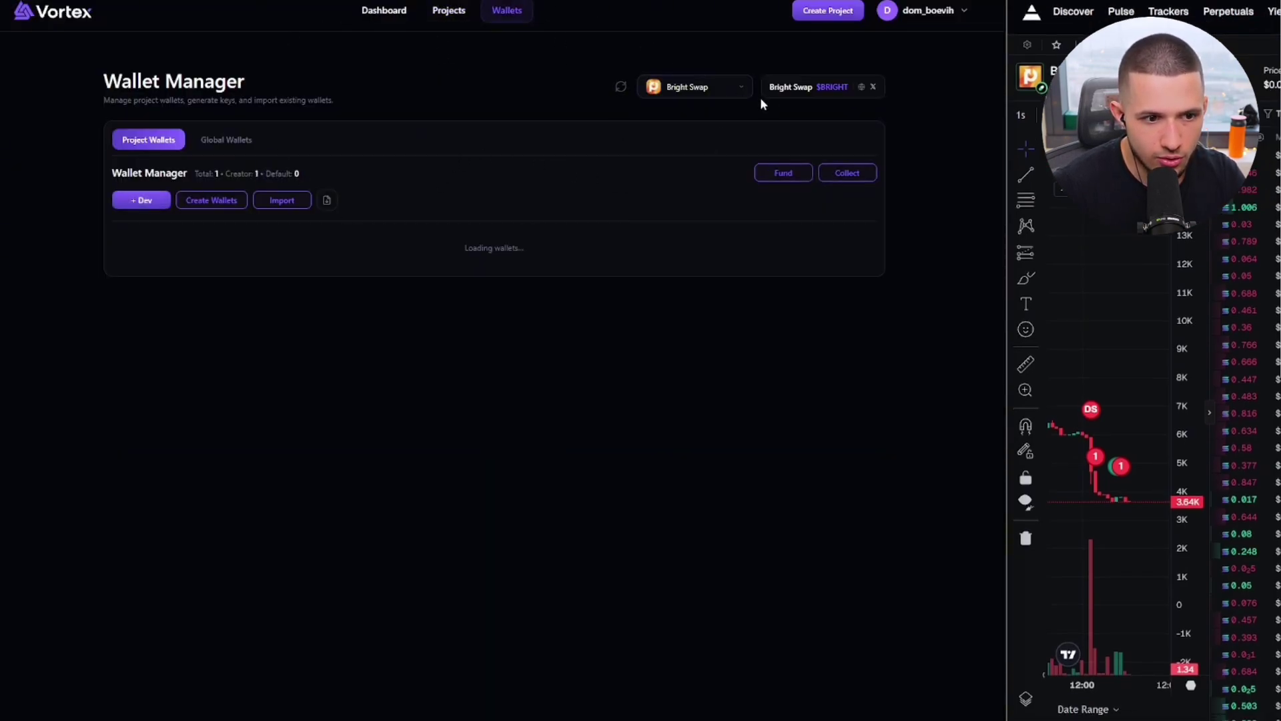
left_click(704, 87)
left_click(696, 160)
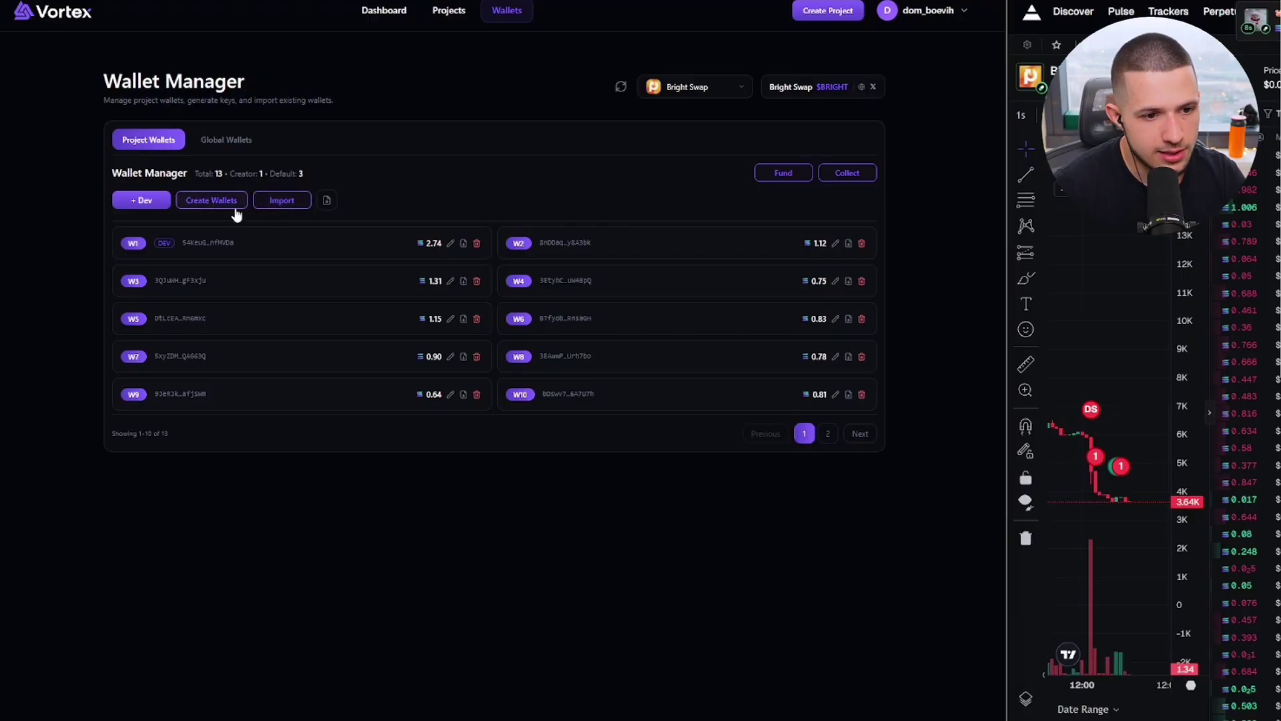
left_click(326, 201)
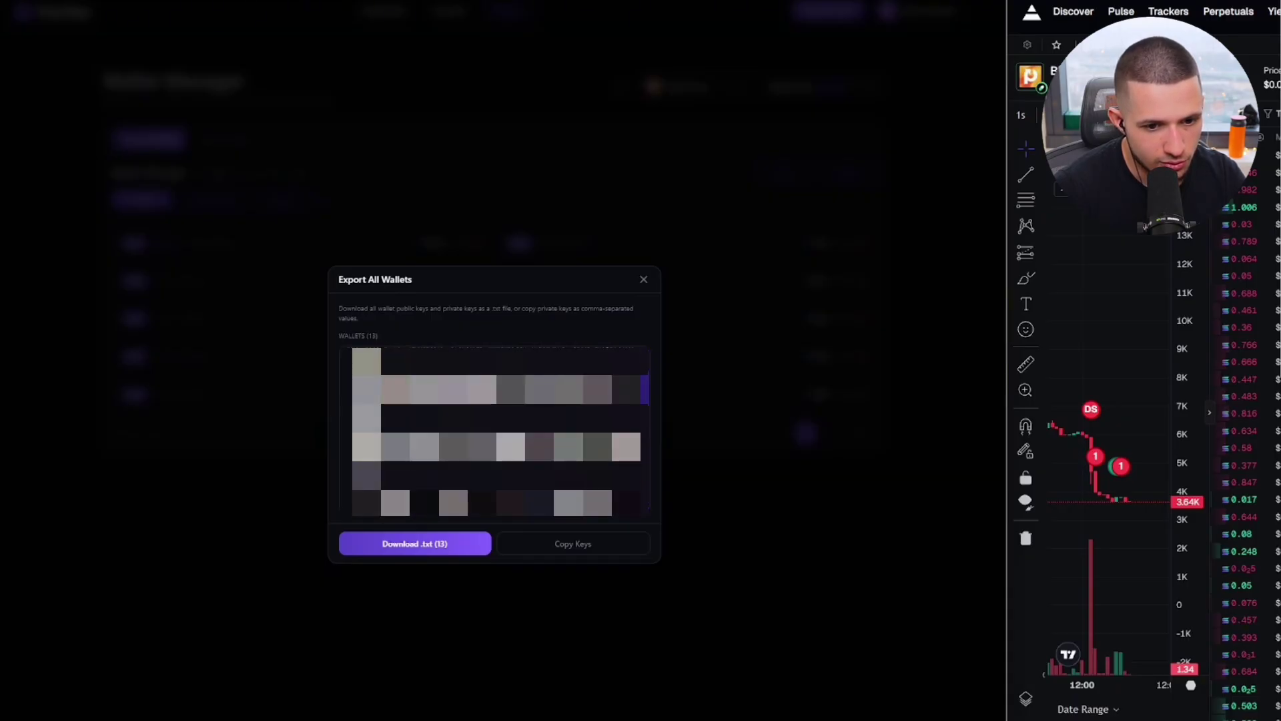
left_click(645, 279)
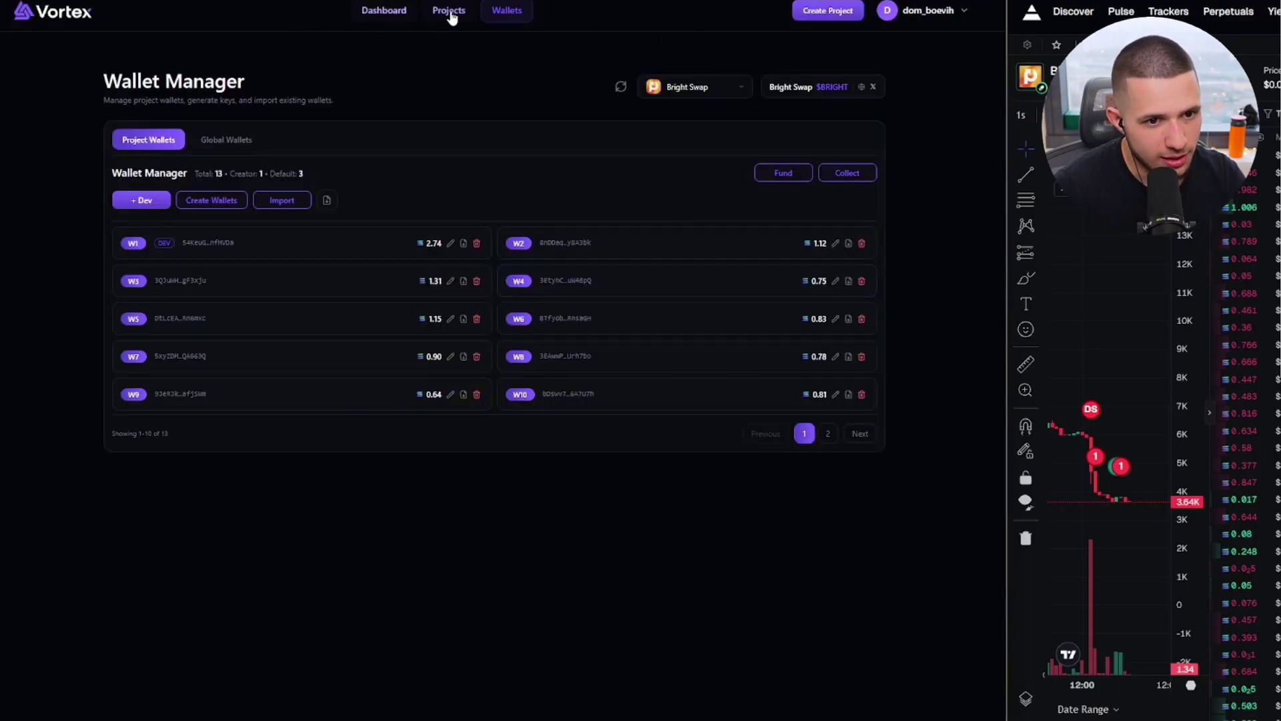
Step: Import those wallets into the one-wallet Bright Swap project, reaching 12.85 SOL total
left_click(694, 90)
left_click(695, 114)
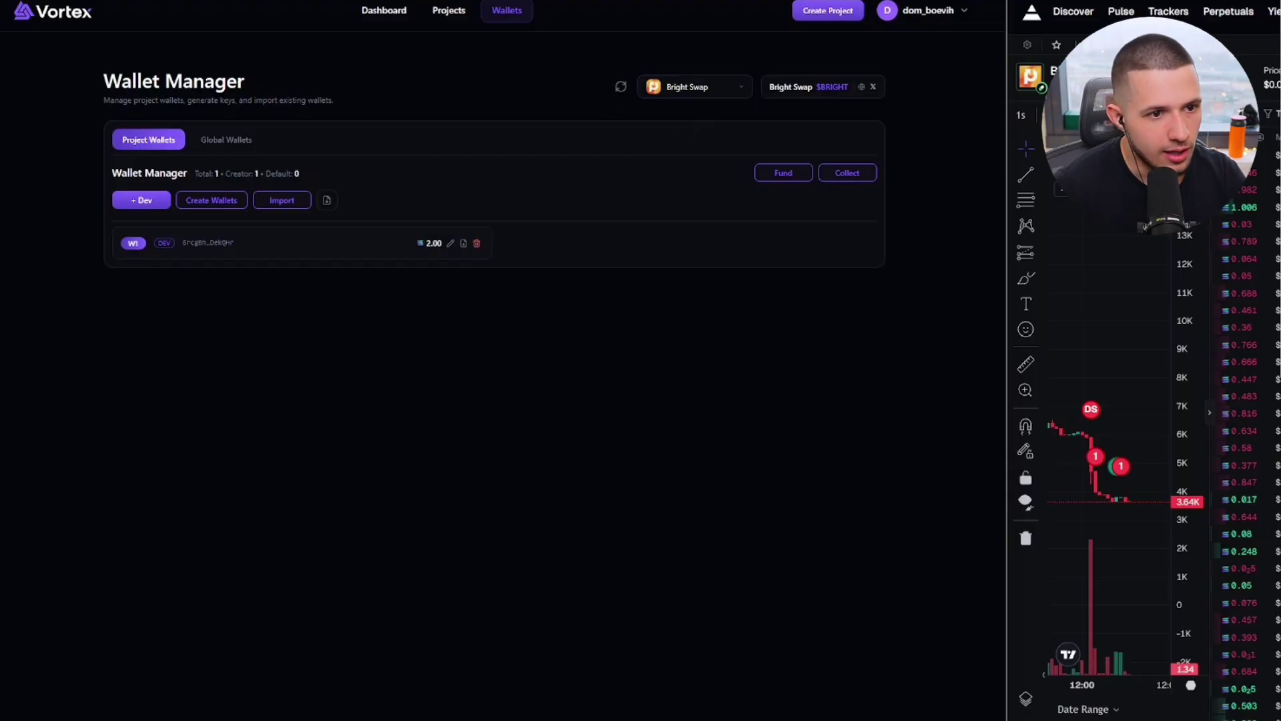
left_click(273, 203)
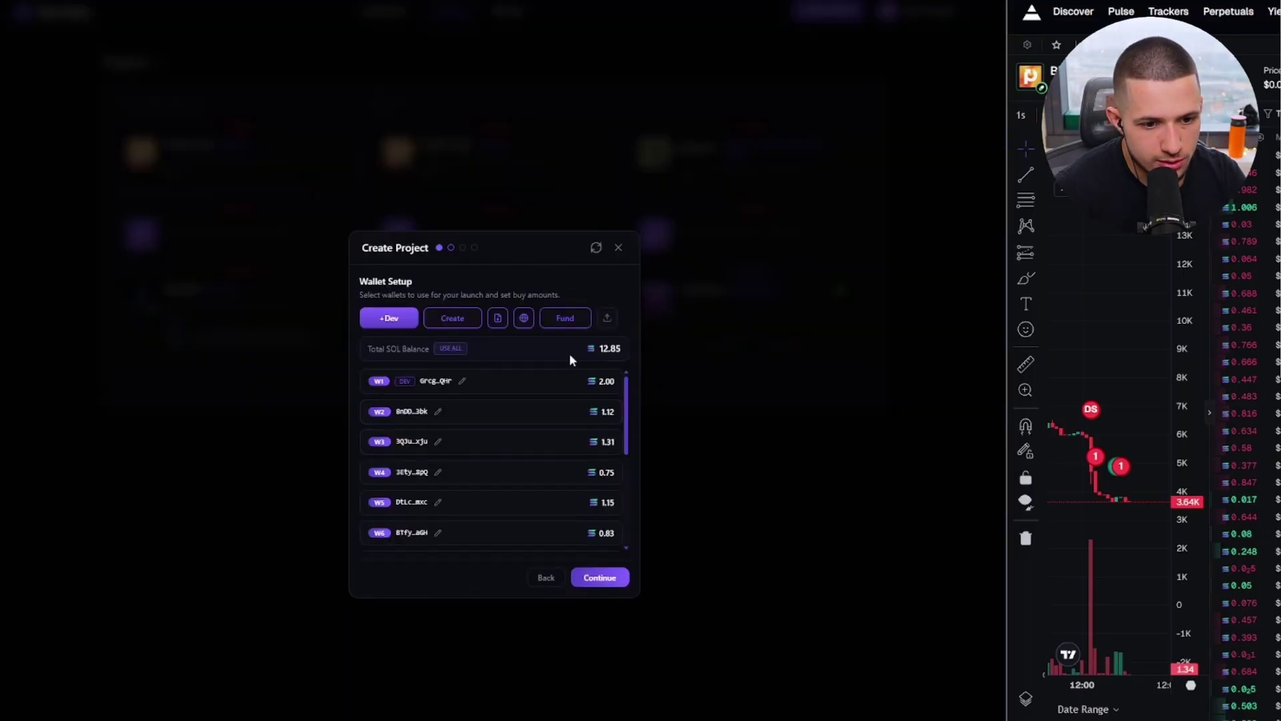
Step: Use every wallet's full balance and set the W1 dev buy to 1.5 SOL
left_click(452, 347)
scroll(585, 442, "down", 5)
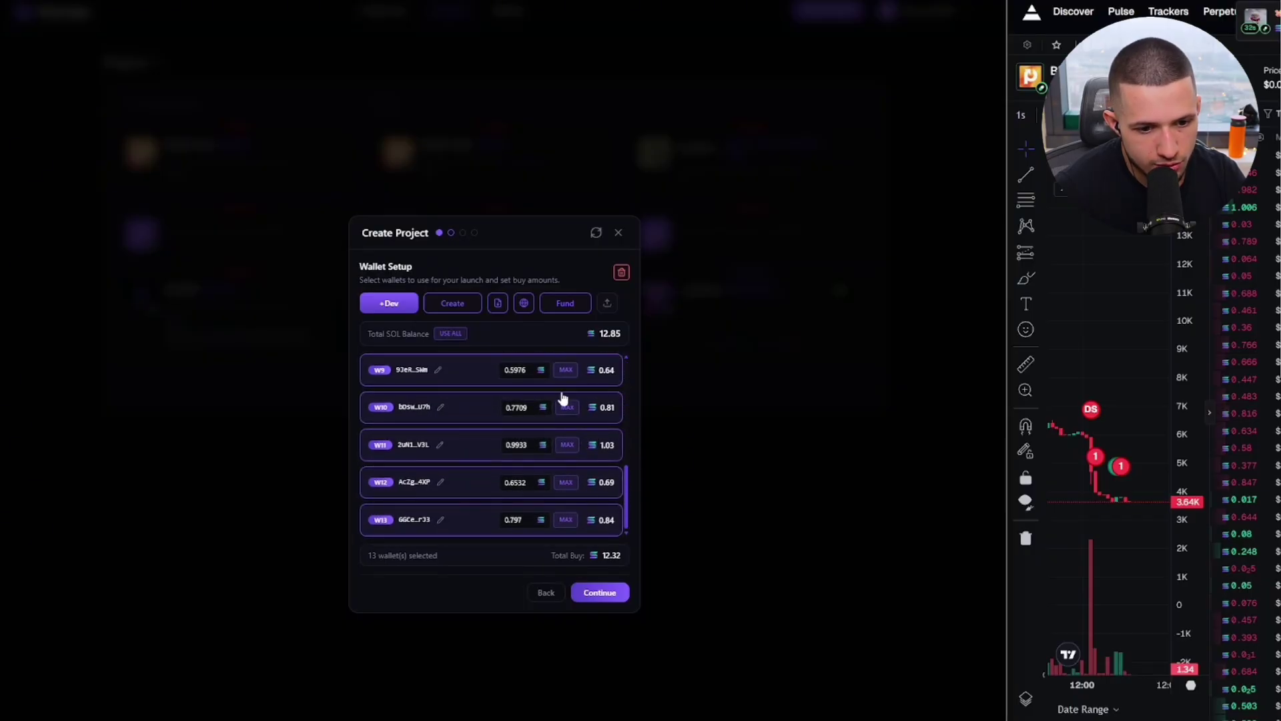
scroll(516, 477, "up", 5)
left_click(526, 371)
type("1.5")
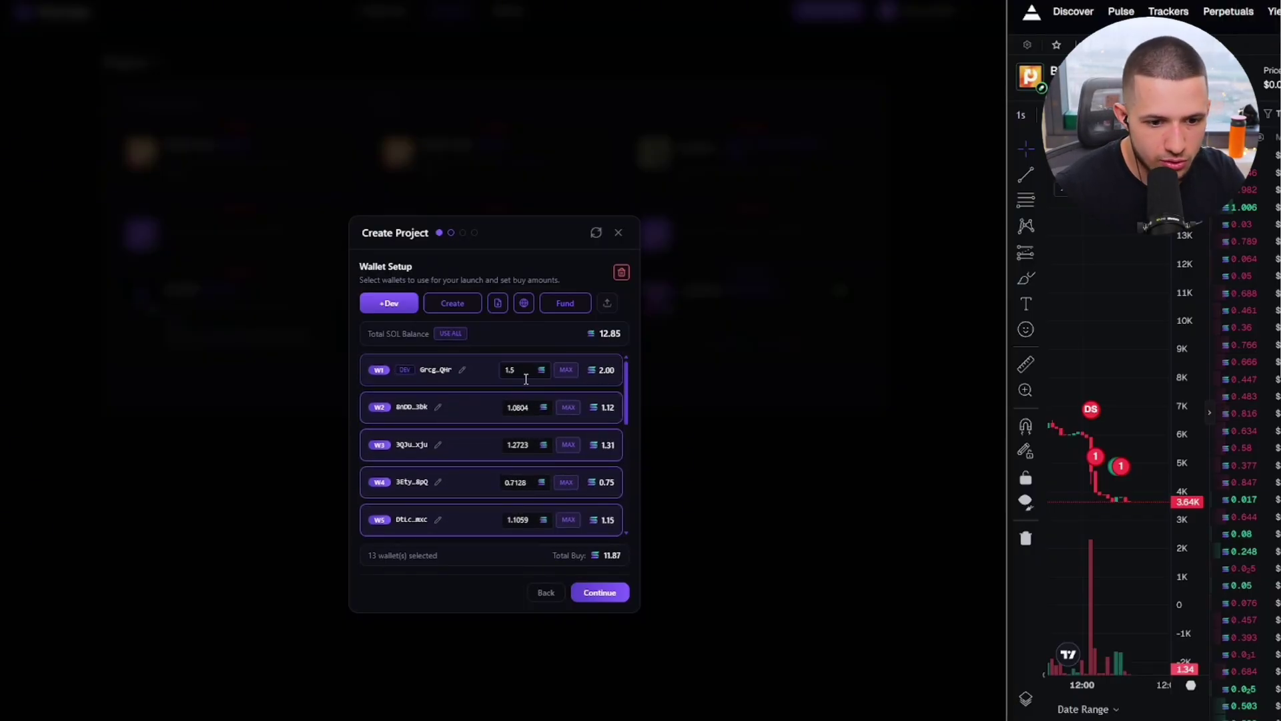
left_click(601, 591)
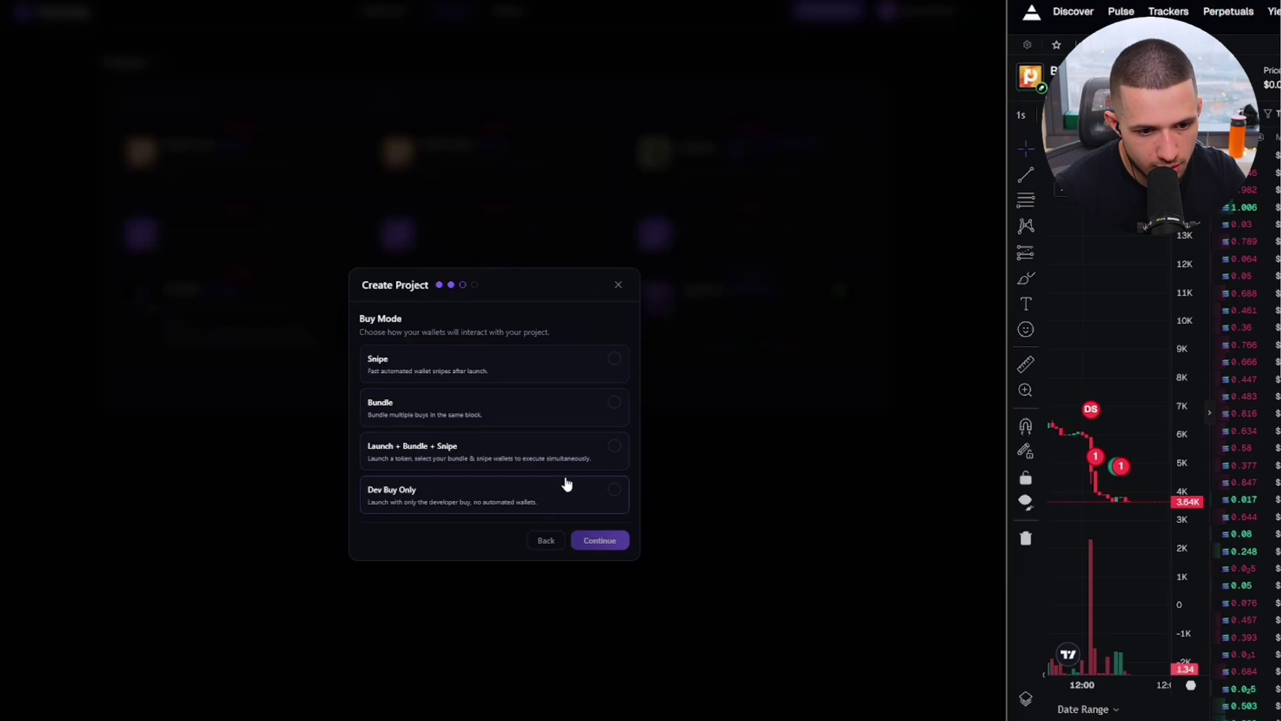
Step: Choose the Launch + Bundle + Snipe mode and assign W2 as a bundle wallet
left_click(567, 489)
left_click(585, 467)
left_click(600, 540)
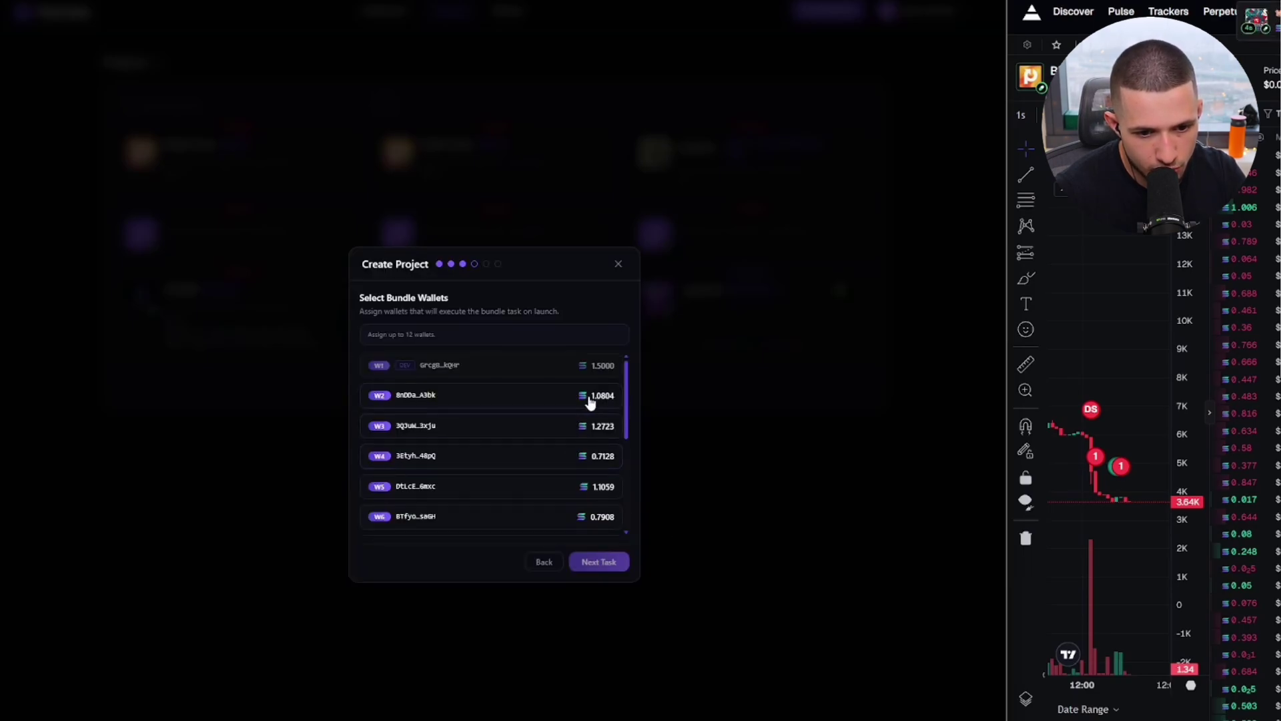
left_click(590, 400)
left_click(616, 575)
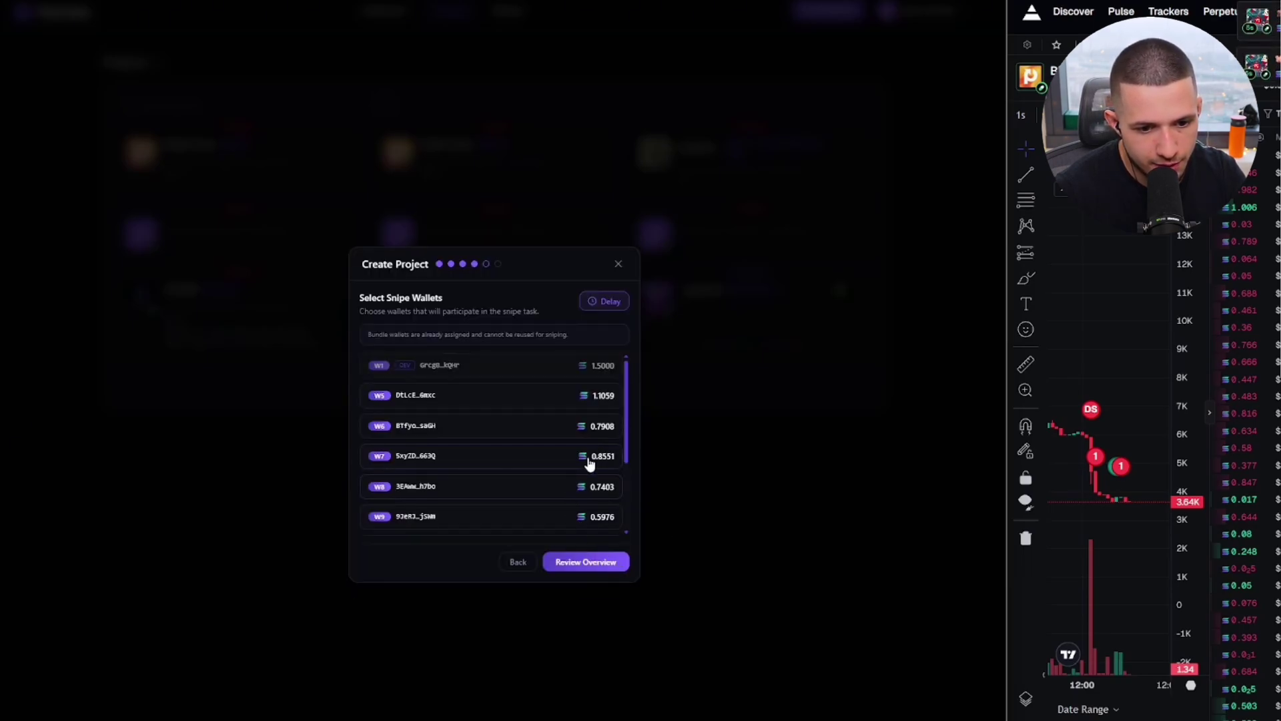
Step: Assign W6, W8, W9, W7 and W5 as snipe wallets and review the 4.09 SOL overview
left_click(595, 418)
left_click(596, 467)
left_click(603, 504)
left_click(603, 439)
left_click(600, 381)
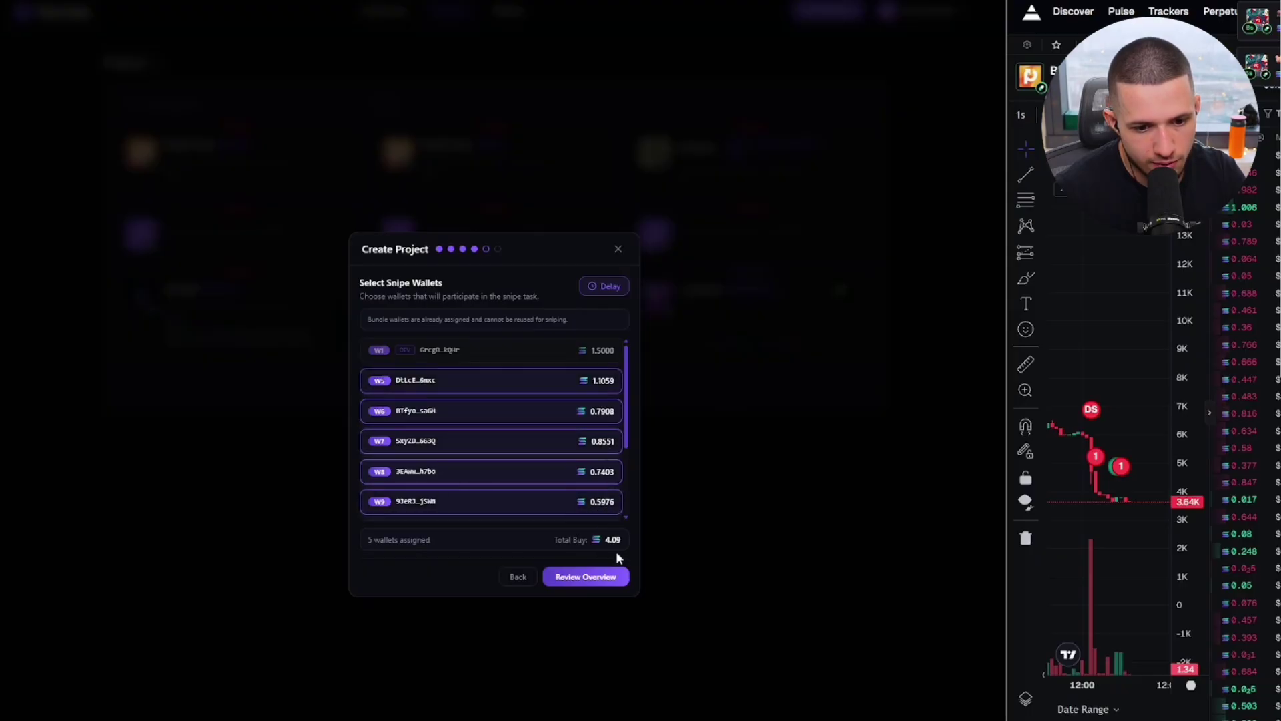
left_click(586, 577)
left_click(619, 292)
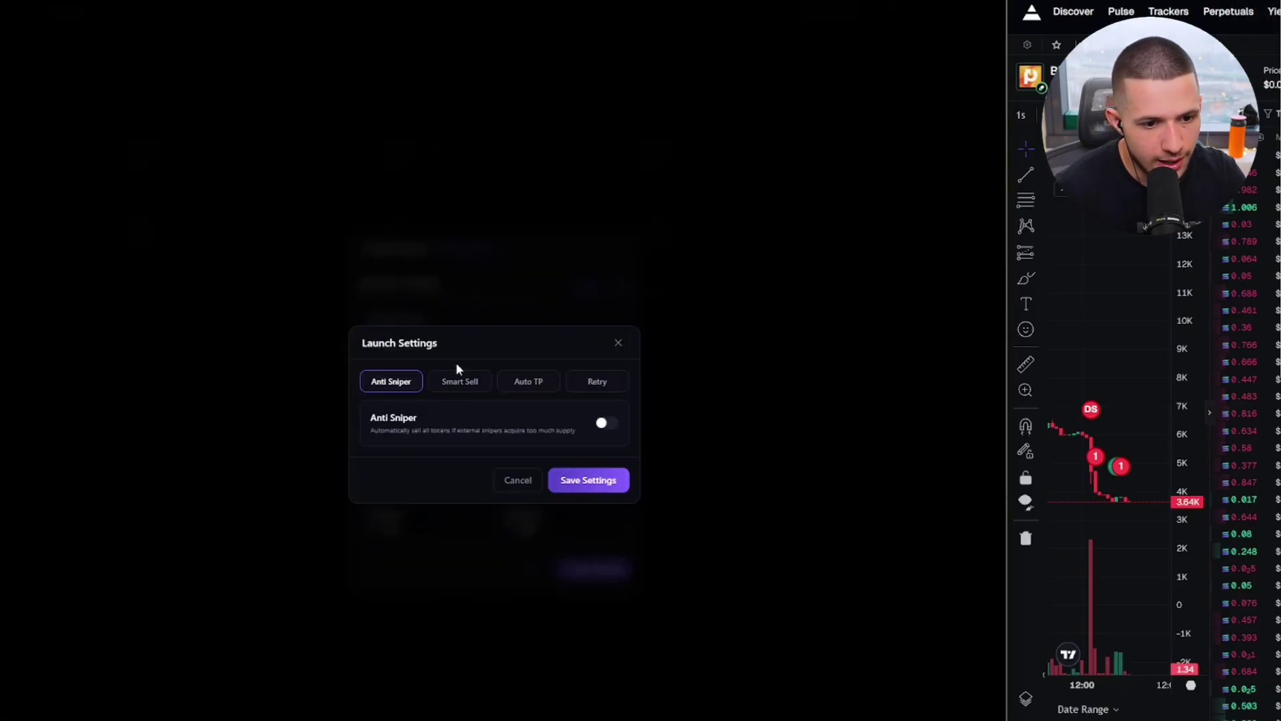
Step: Enable Anti Sniper, save the settings, and deploy the Bright Swap token
left_click(606, 419)
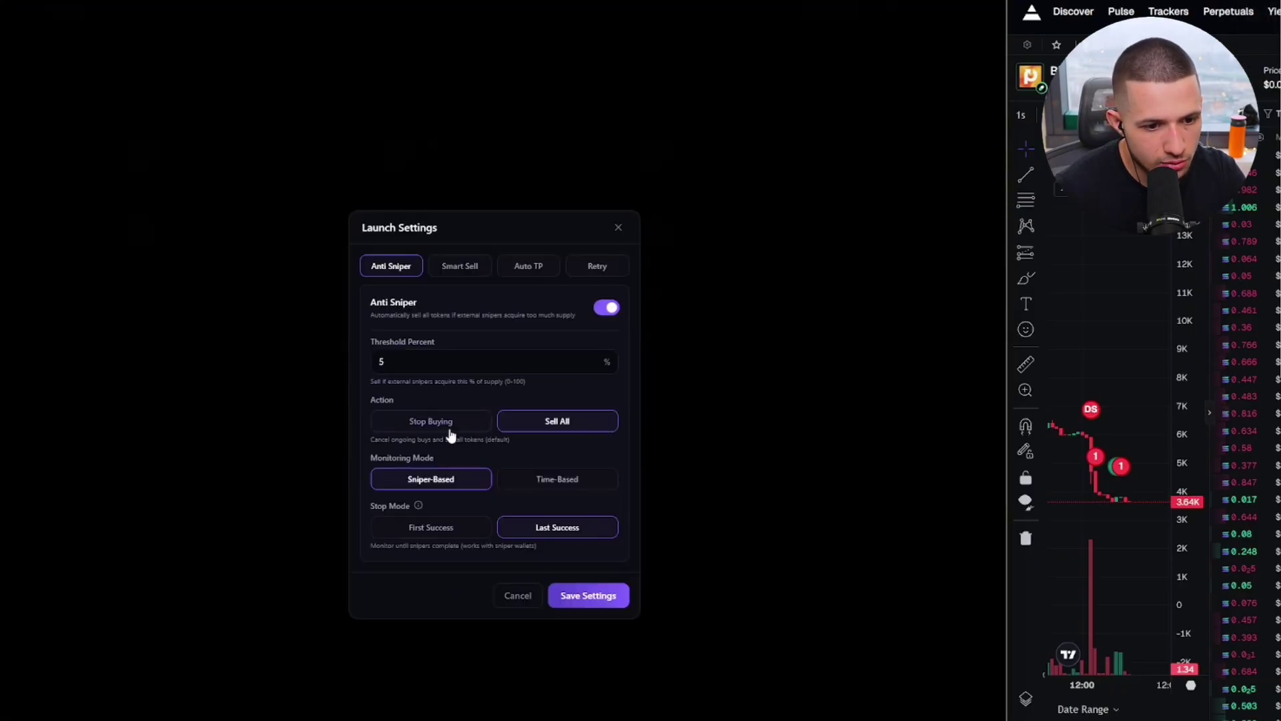
left_click(586, 609)
left_click(596, 587)
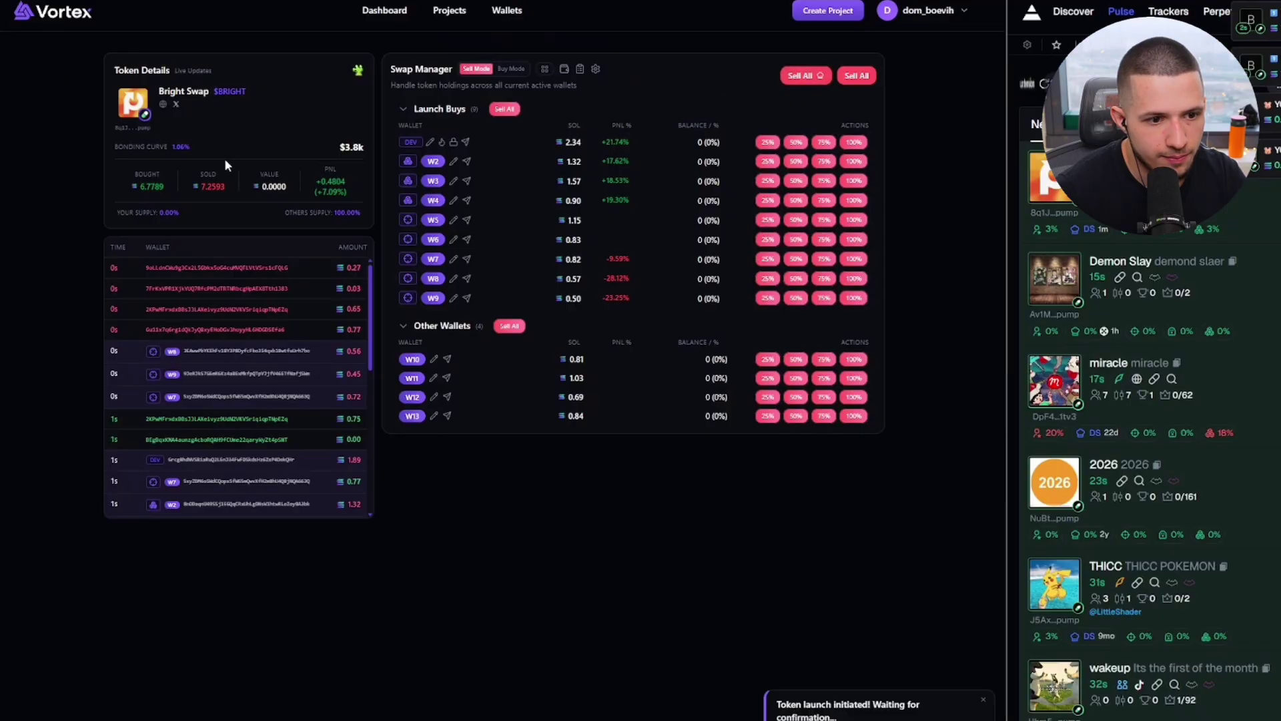
Step: Check Bright Swap's PnL, price chart and wallet balances, then return to the Dashboard
left_click_drag(322, 180, 345, 189)
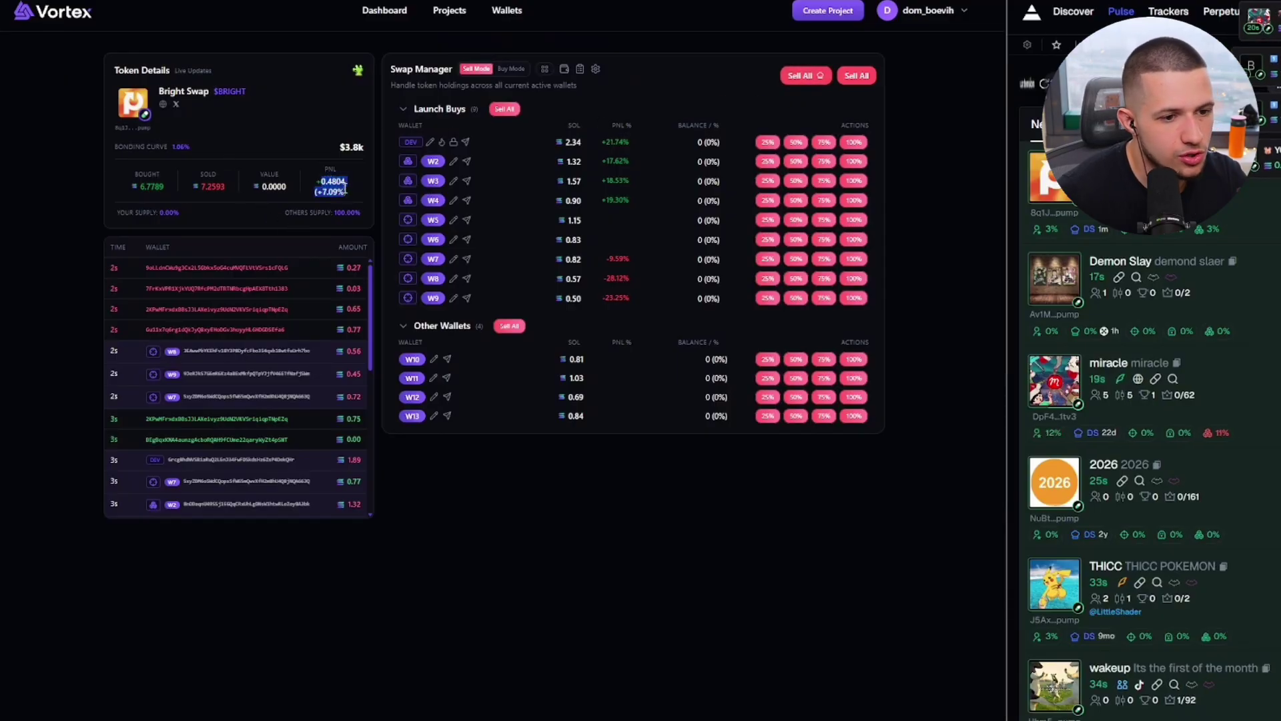
left_click(1049, 177)
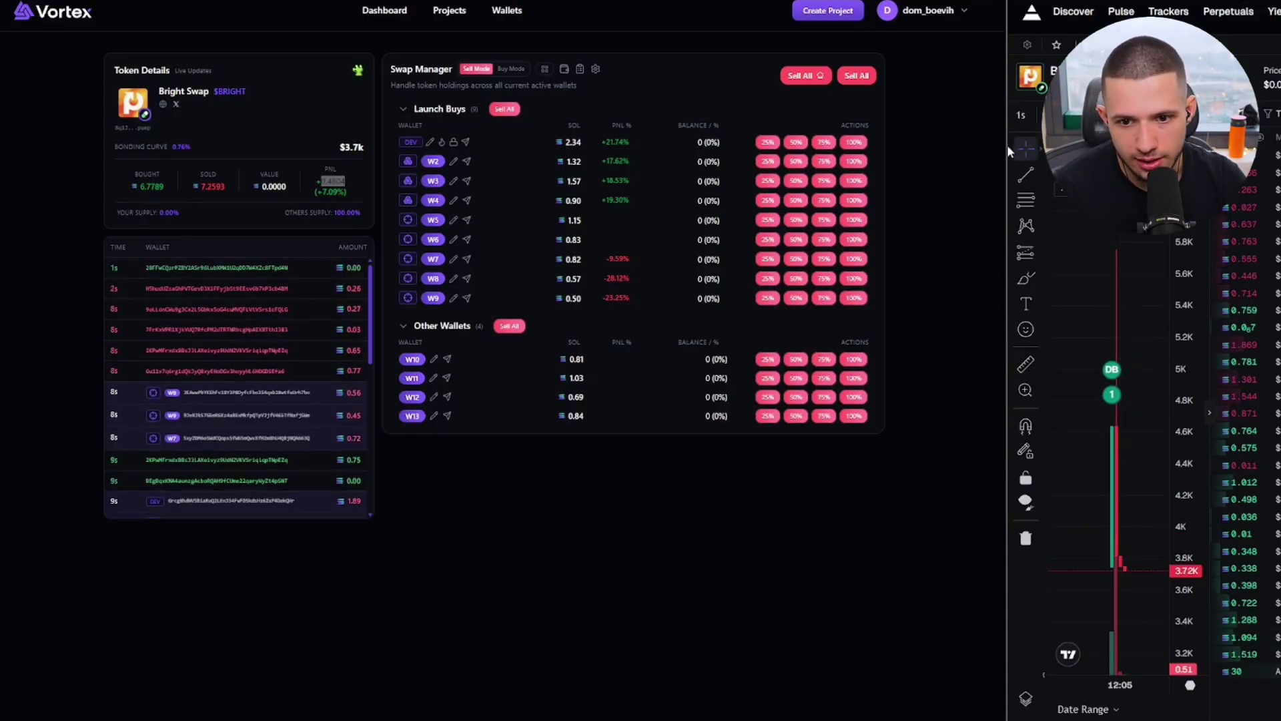
left_click_drag(1007, 145, 659, 252)
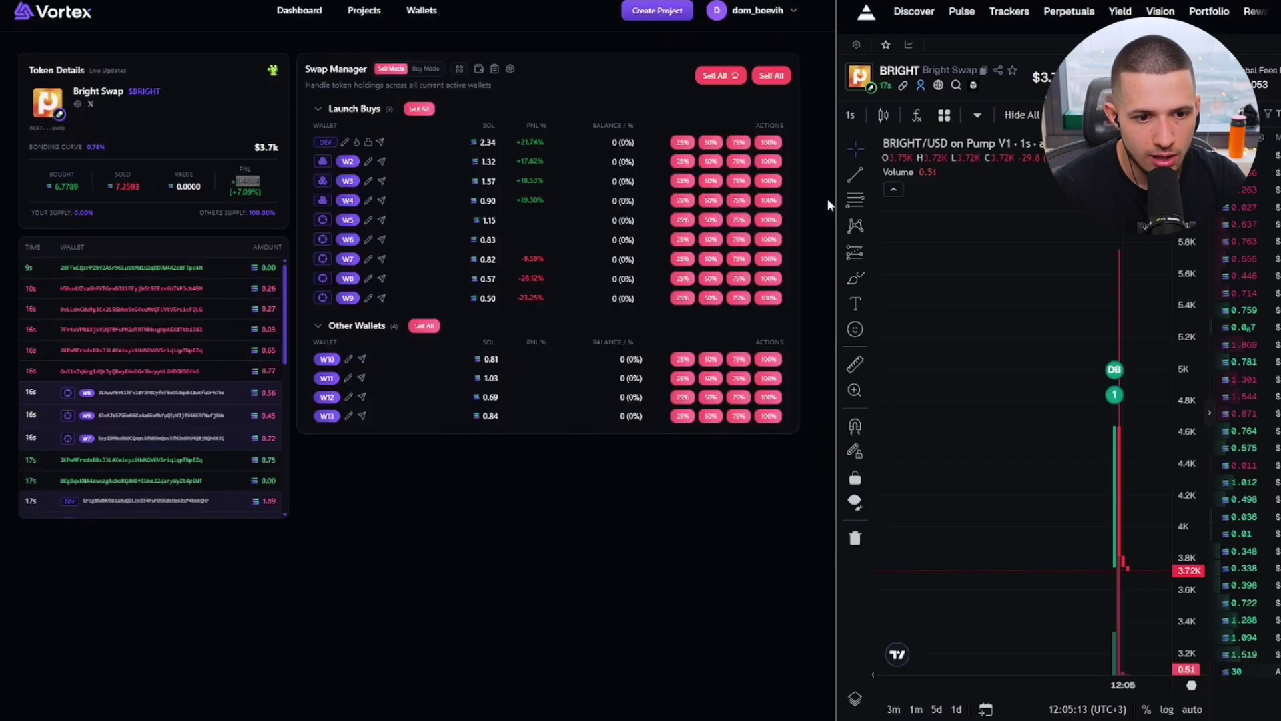
left_click(966, 11)
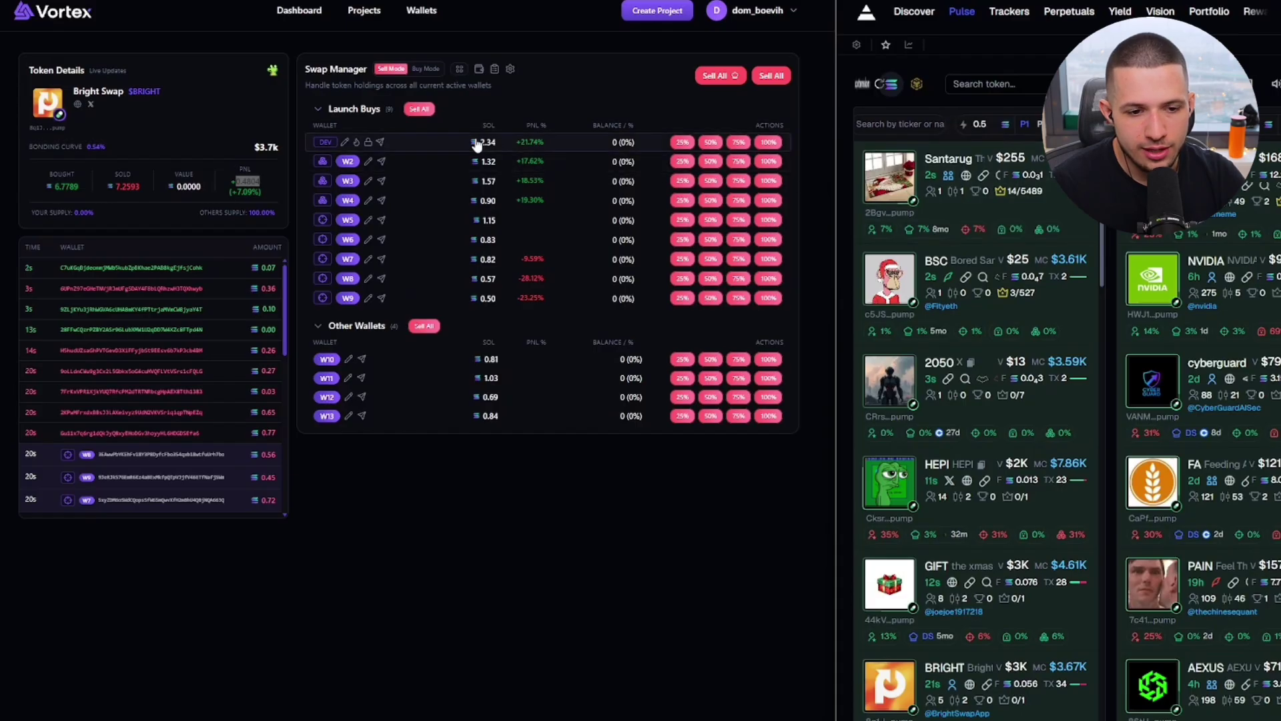
left_click(412, 12)
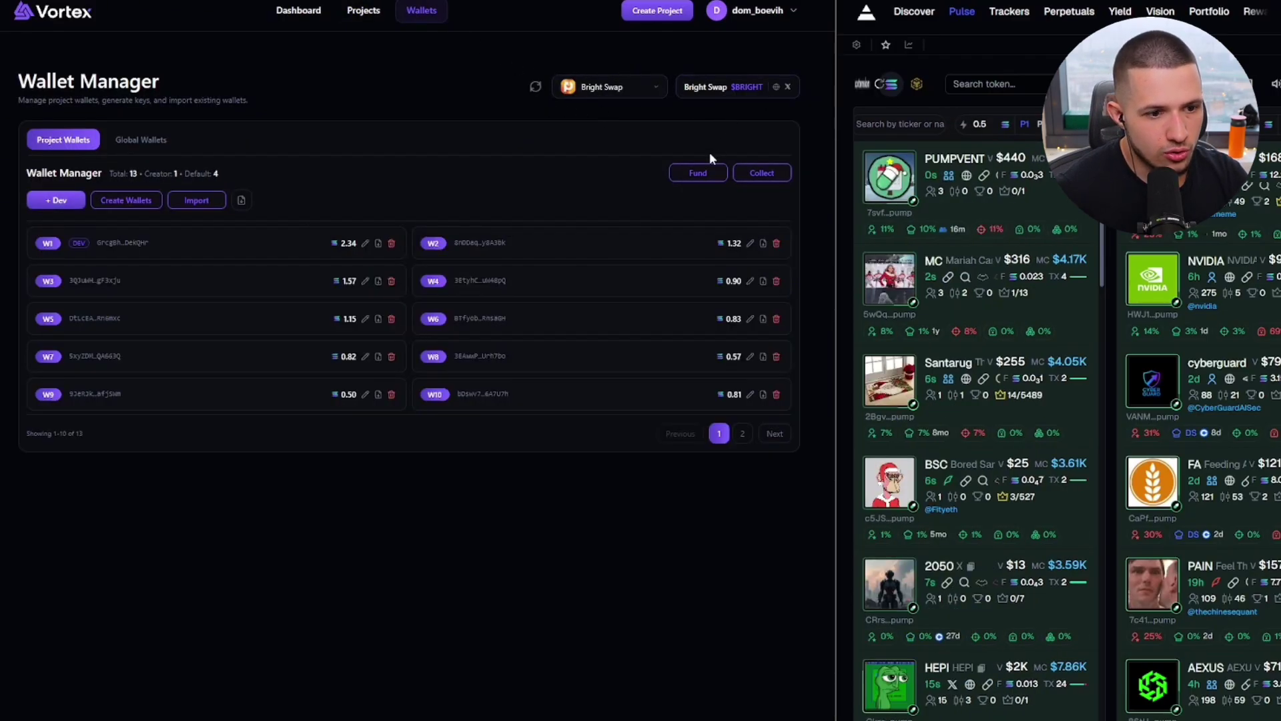
left_click(298, 10)
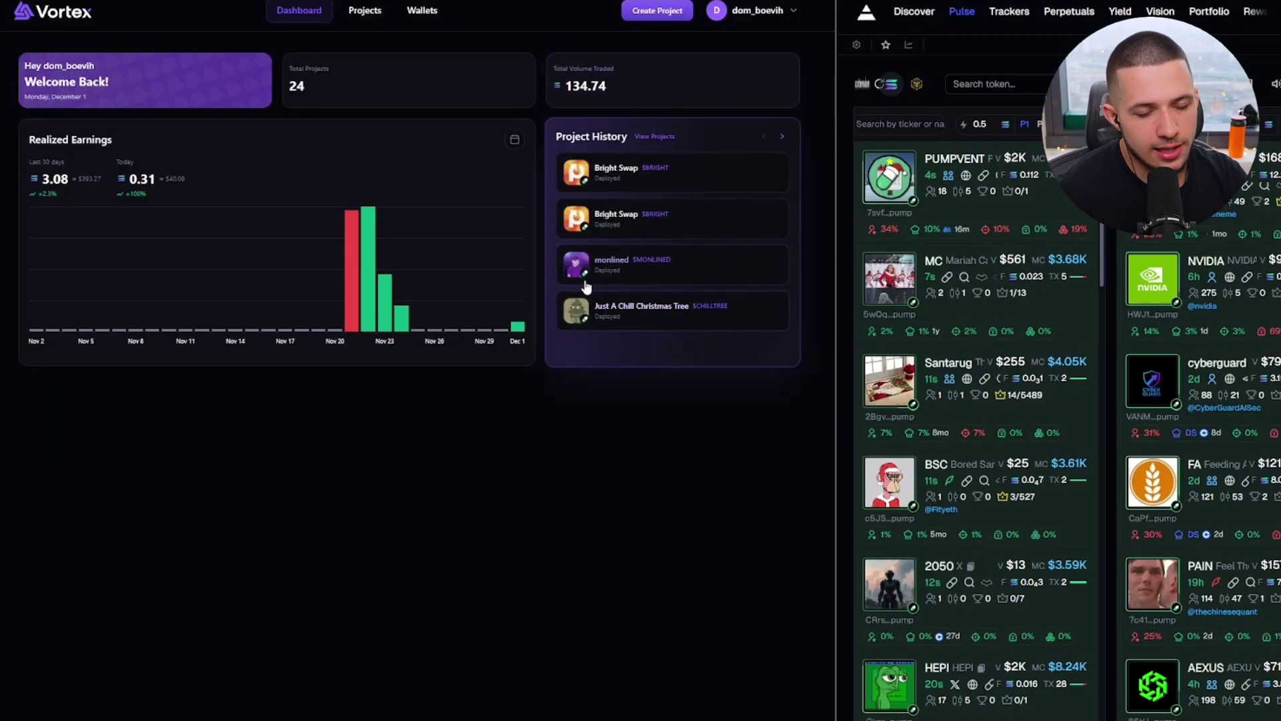